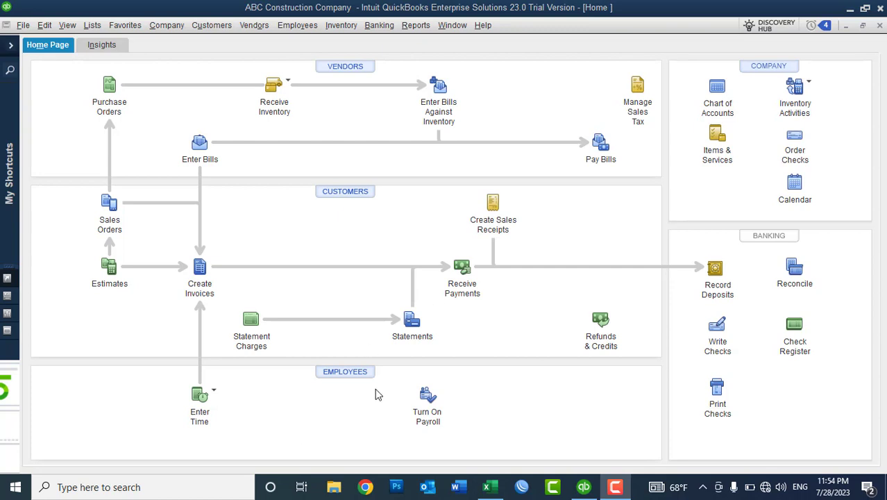
Open the Employee Center for ABC Construction Company from the Home Page.
left_click(354, 376)
left_click(354, 376)
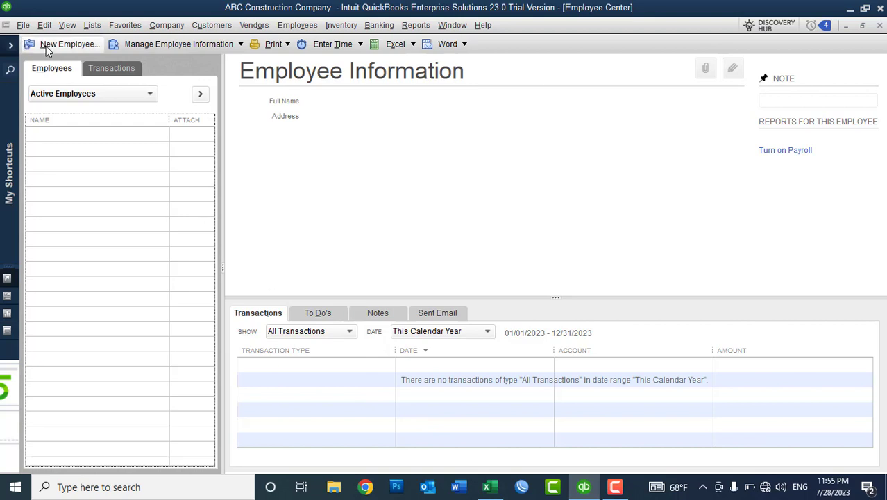
Start a new employee with title Mr and the employee's first and last legal name.
left_click(45, 46)
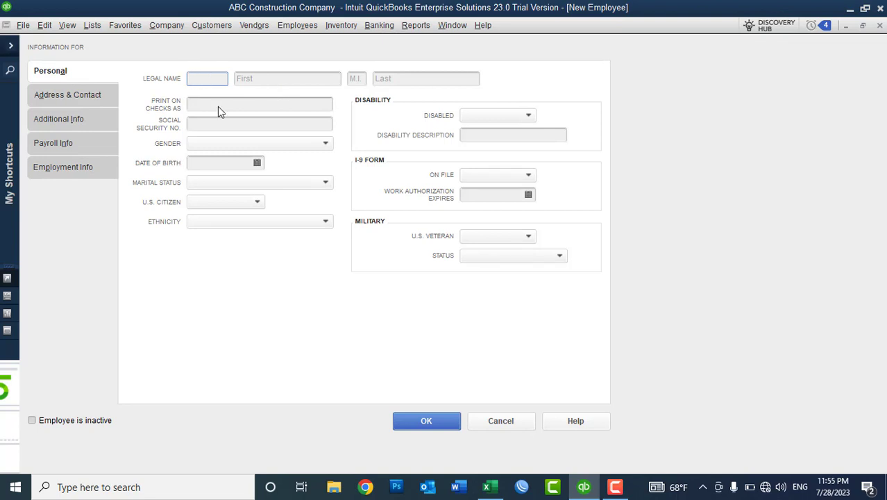
type("Mr")
key("Tab")
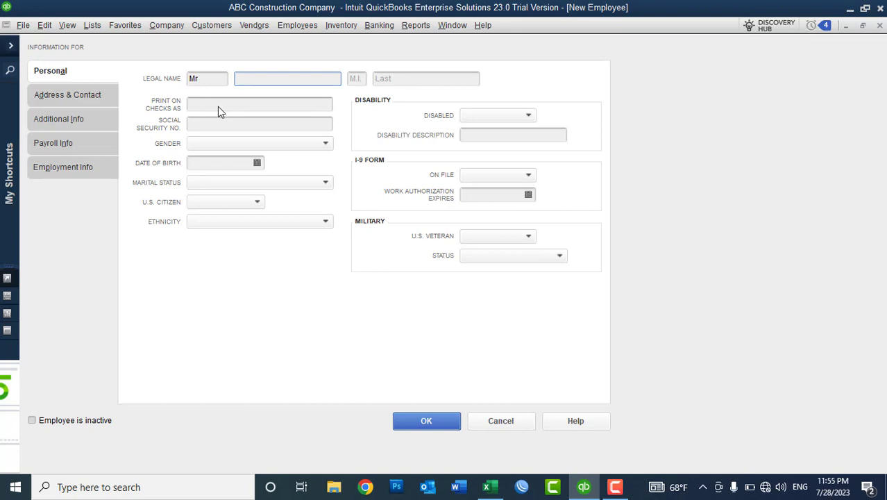
key("Tab")
key("Tab")
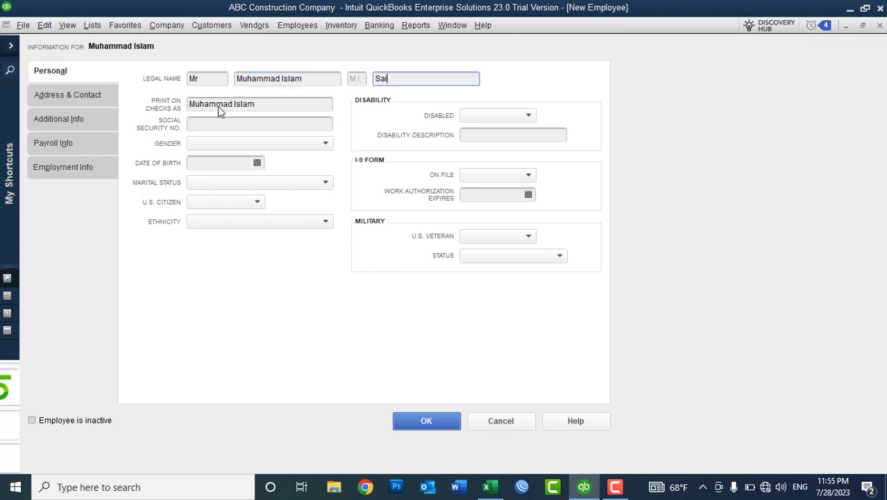
key("Tab")
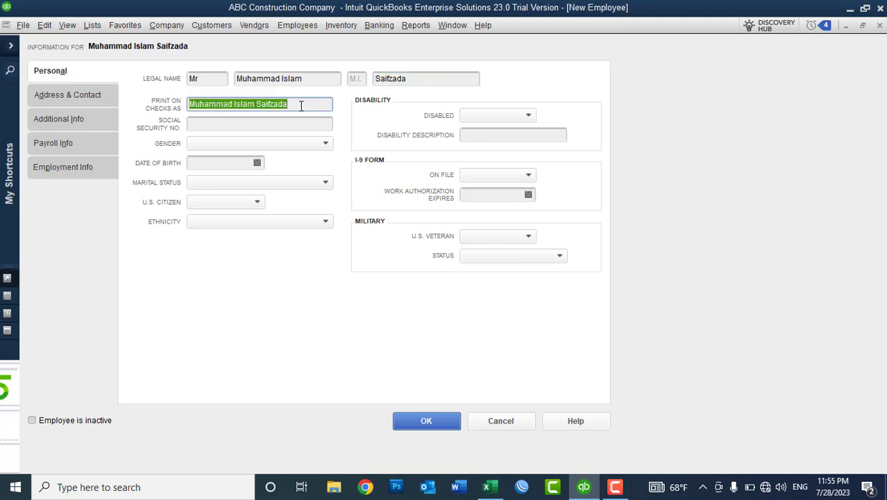
Check the first and last name entries and the Print on Checks As name.
left_click_drag(301, 105, 190, 105)
left_click(311, 79)
left_click(435, 83)
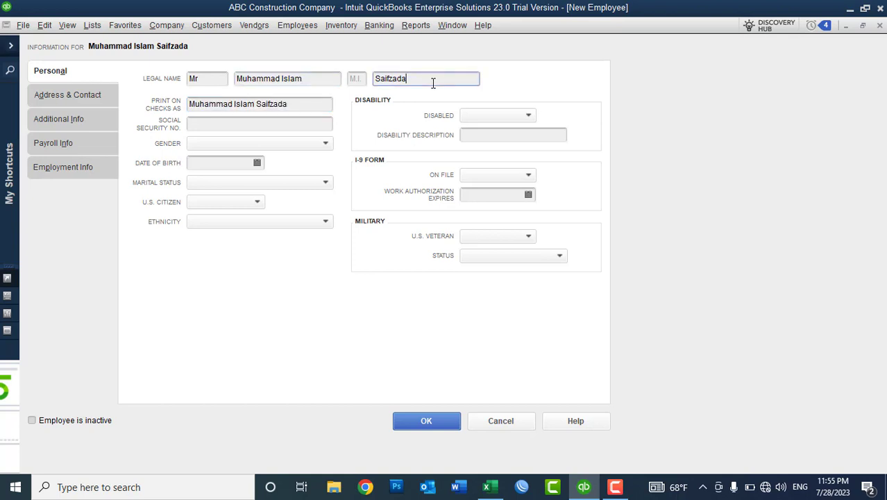
left_click(311, 103)
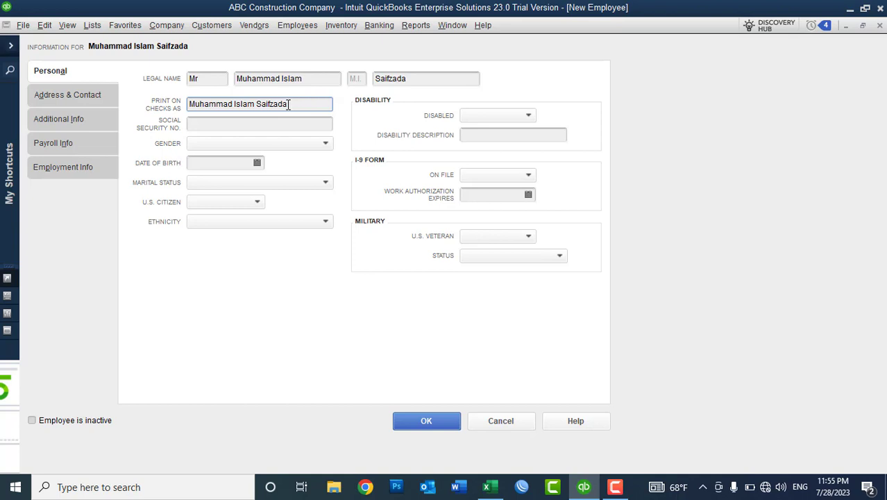
left_click_drag(289, 103, 256, 103)
left_click(257, 103)
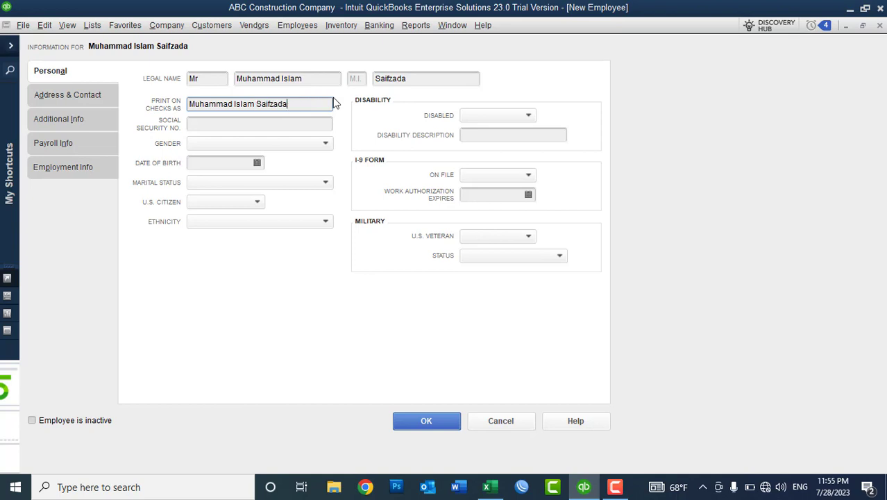
left_click(248, 124)
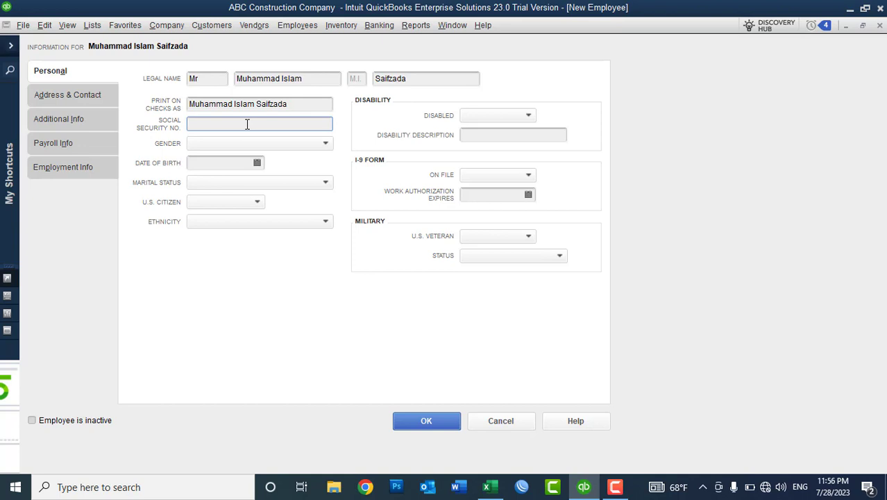
Set gender to Male and date of birth to 07/28/1990.
left_click(230, 143)
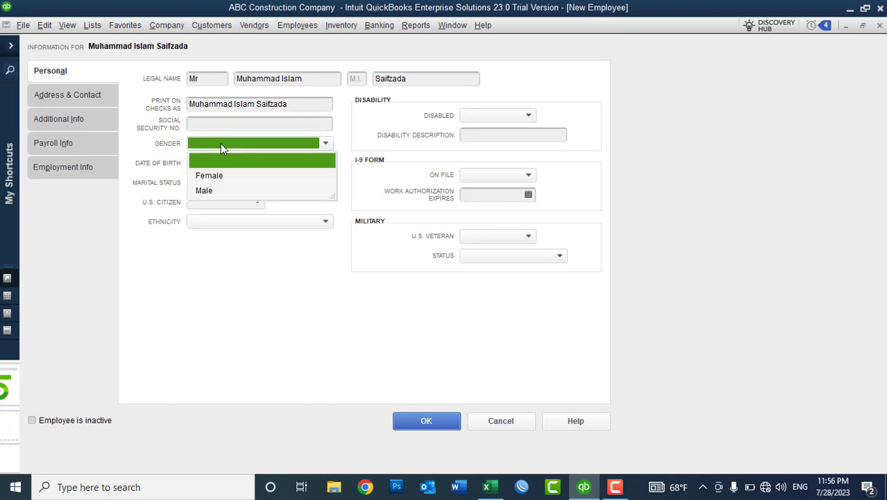
left_click(215, 191)
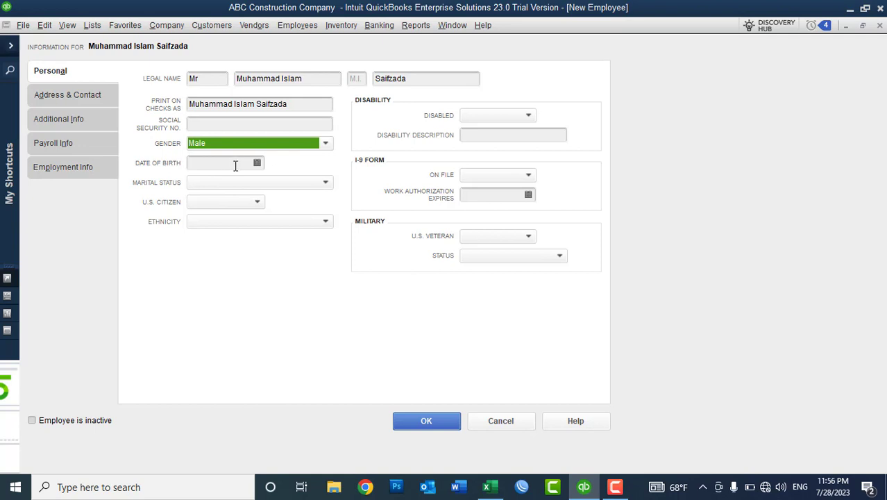
left_click(256, 162)
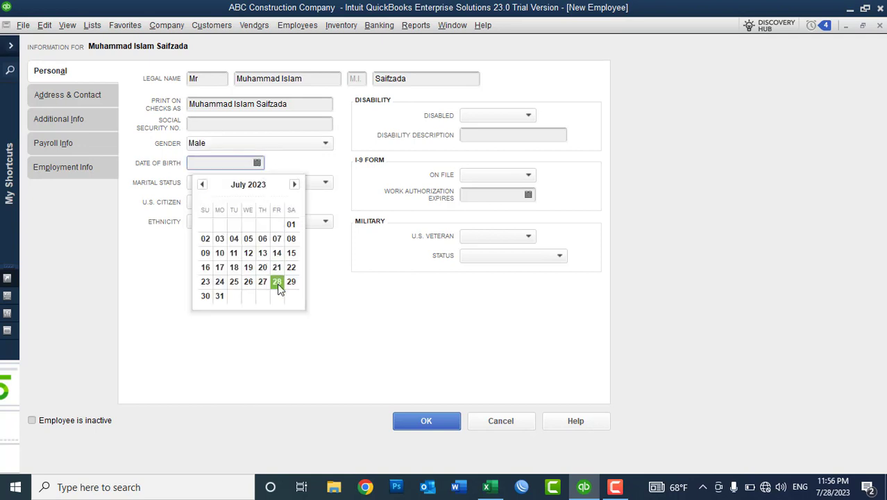
left_click(277, 282)
left_click(239, 162)
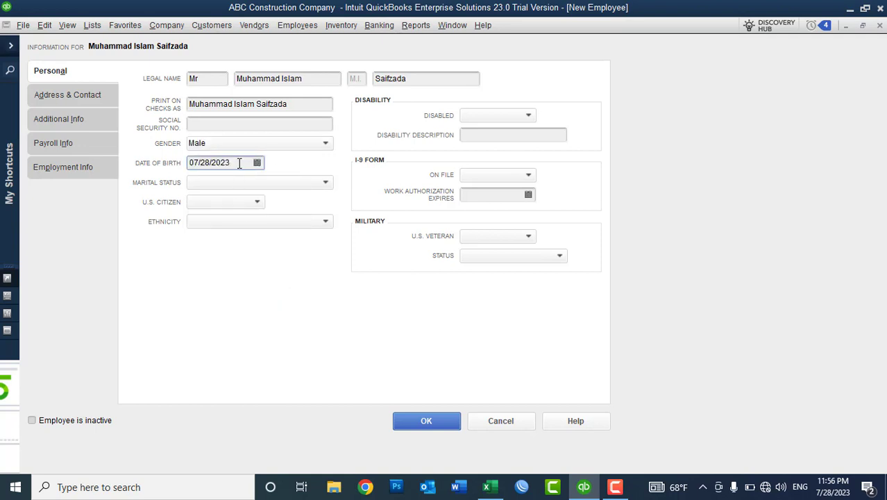
key("BackSpace")
key("BackSpace")
key("BackSpace")
key("BackSpace")
type("1990")
key("Tab")
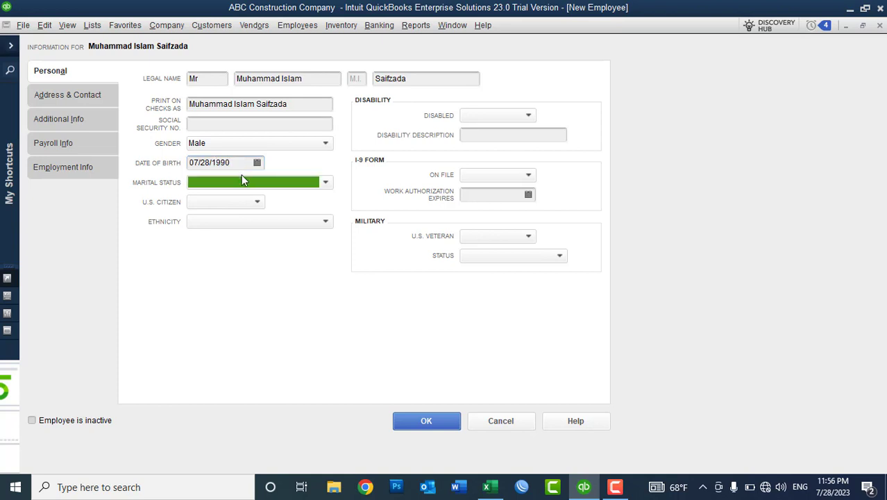
Set marital status to Married, U.S. citizen to No, and ethnicity to Asian.
left_click(242, 181)
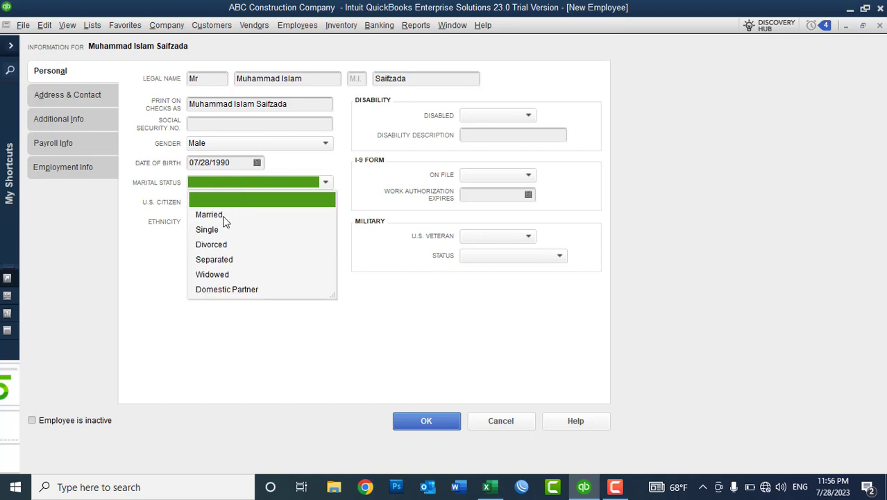
left_click(222, 215)
left_click(227, 184)
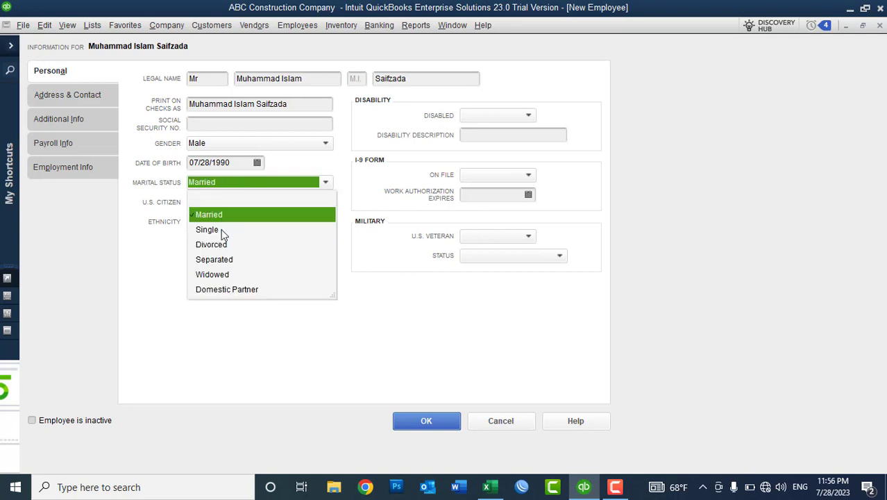
left_click(350, 189)
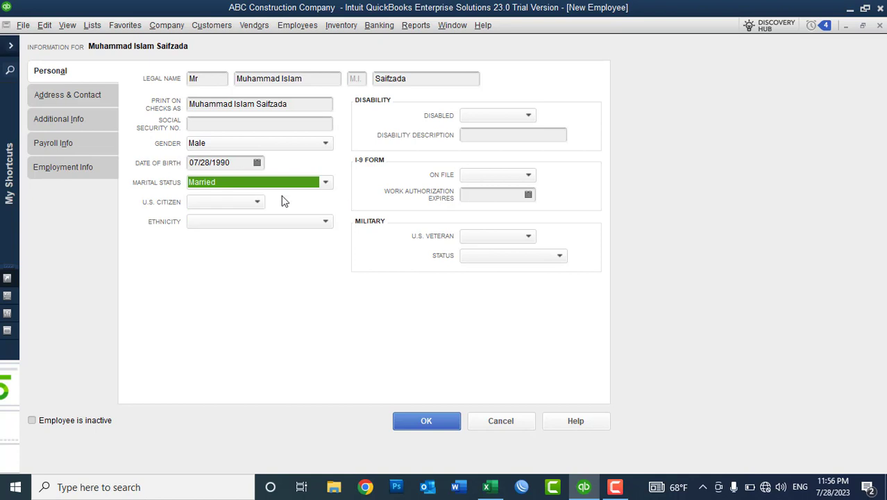
left_click(227, 203)
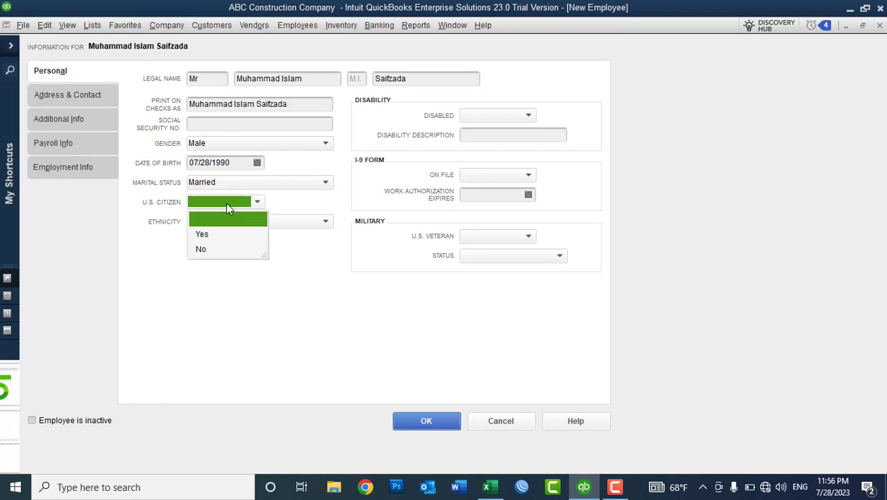
left_click(214, 250)
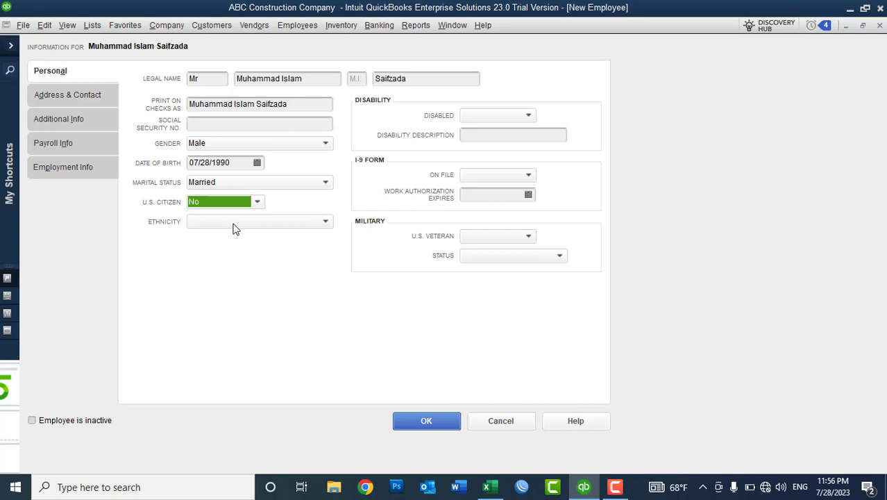
left_click(233, 227)
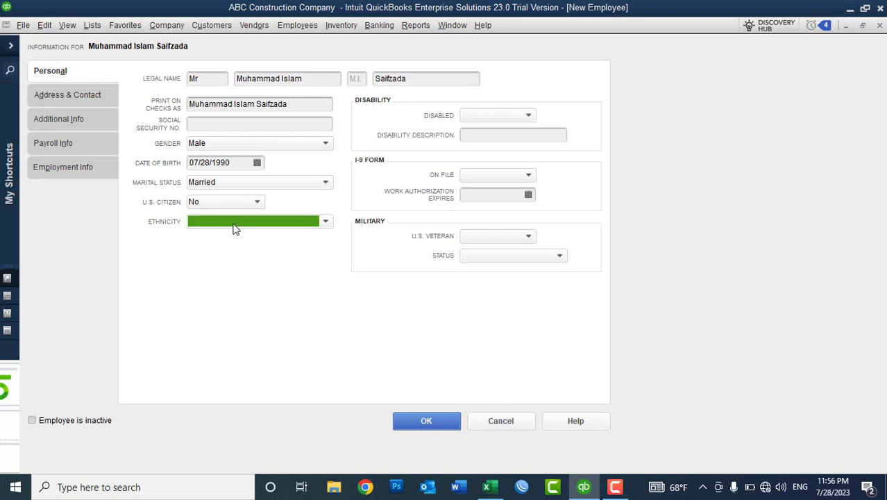
left_click(233, 223)
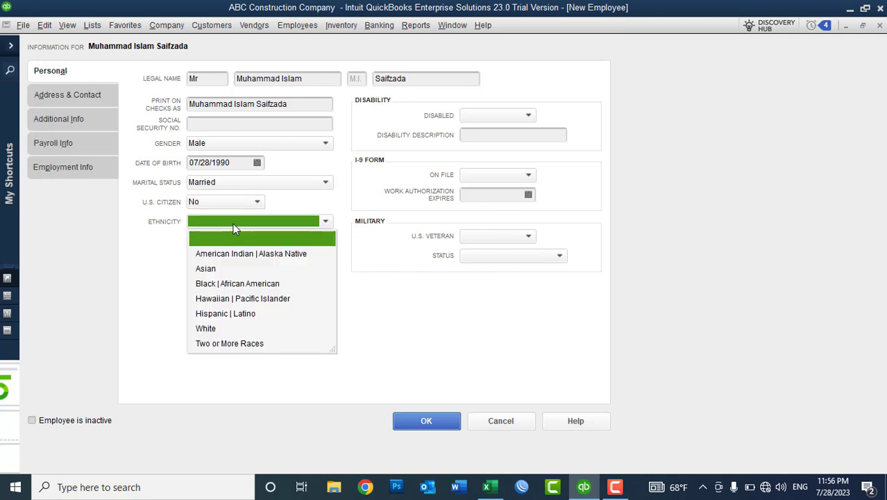
left_click(218, 268)
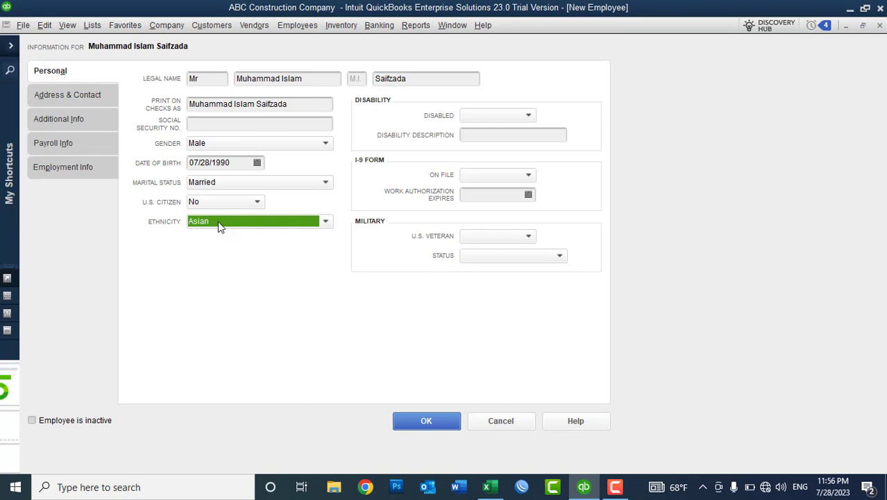
left_click(497, 114)
Set Disabled to No and mark the I-9 form as on file.
left_click(478, 164)
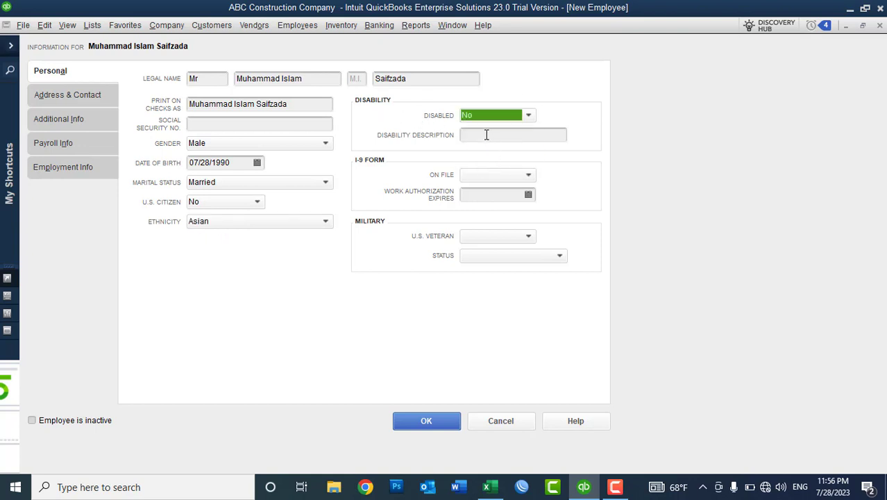
left_click(483, 136)
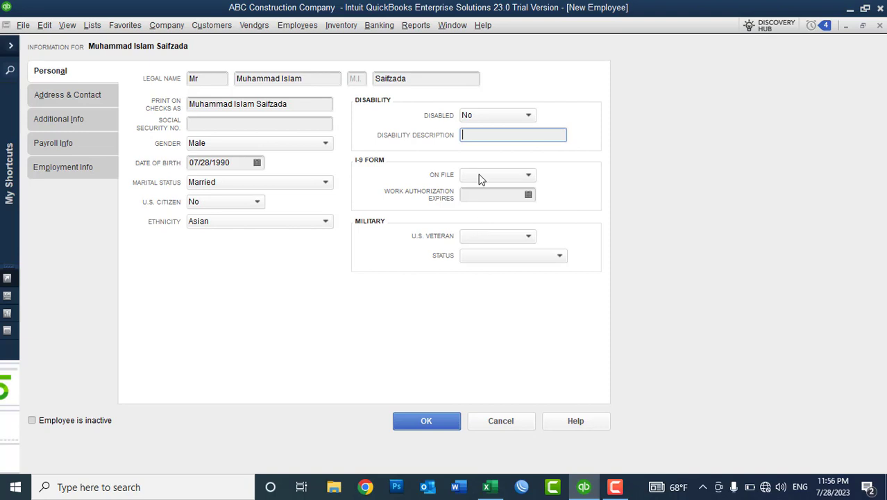
left_click(481, 175)
left_click(481, 207)
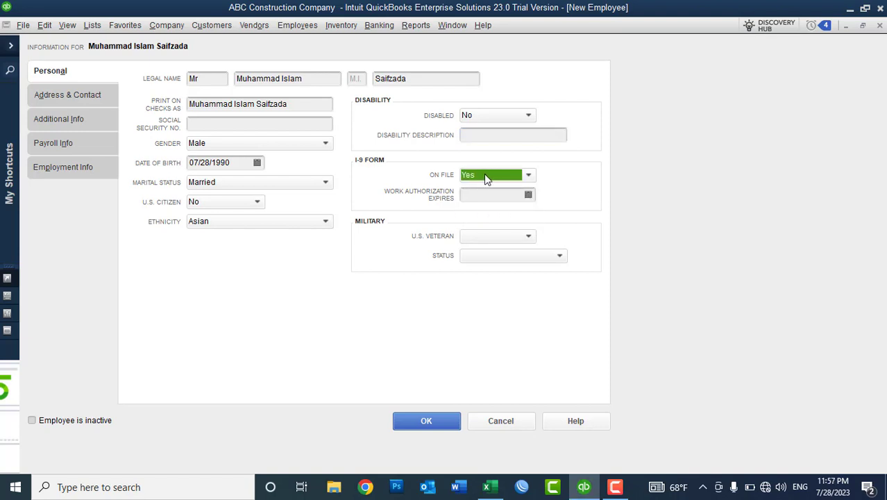
left_click(484, 174)
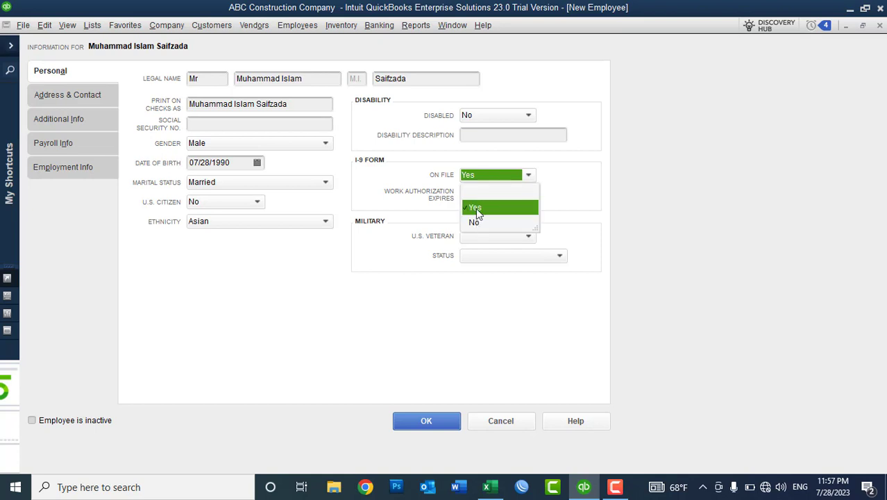
left_click(475, 208)
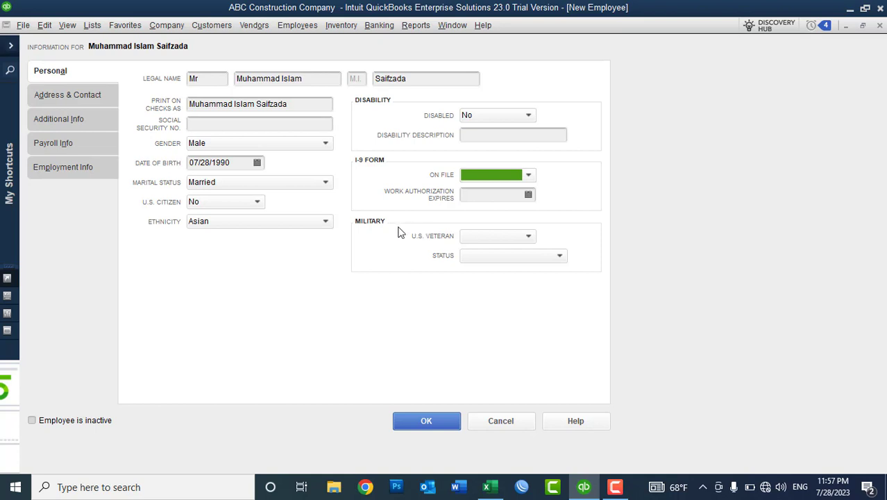
Try the U.S. veteran and military status choices, leaving the veteran answer cleared.
left_click(490, 237)
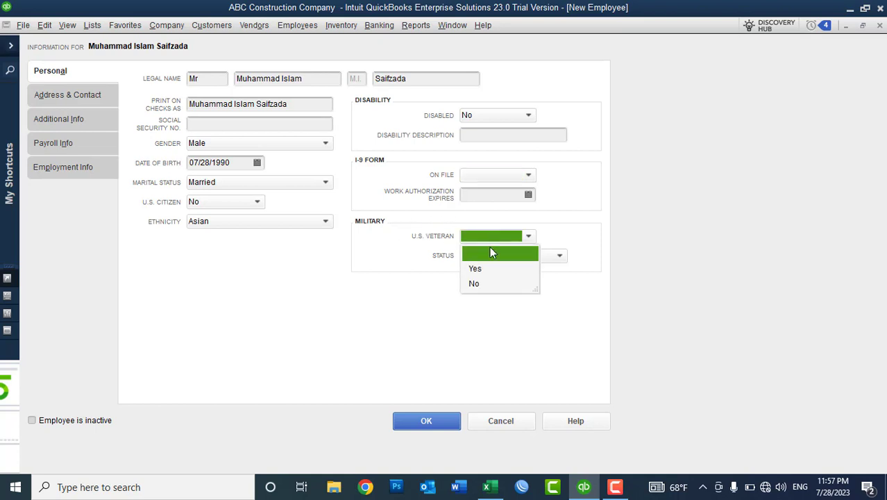
left_click(483, 271)
left_click(483, 236)
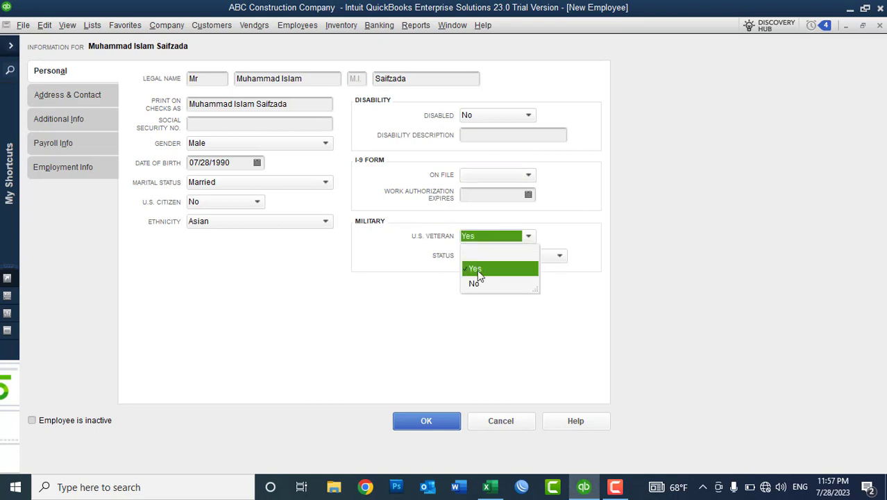
left_click(424, 261)
left_click(490, 255)
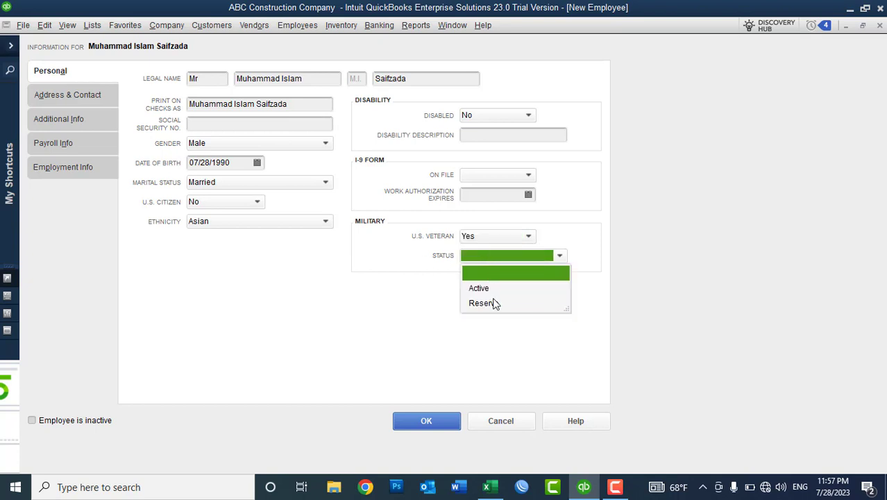
left_click(489, 237)
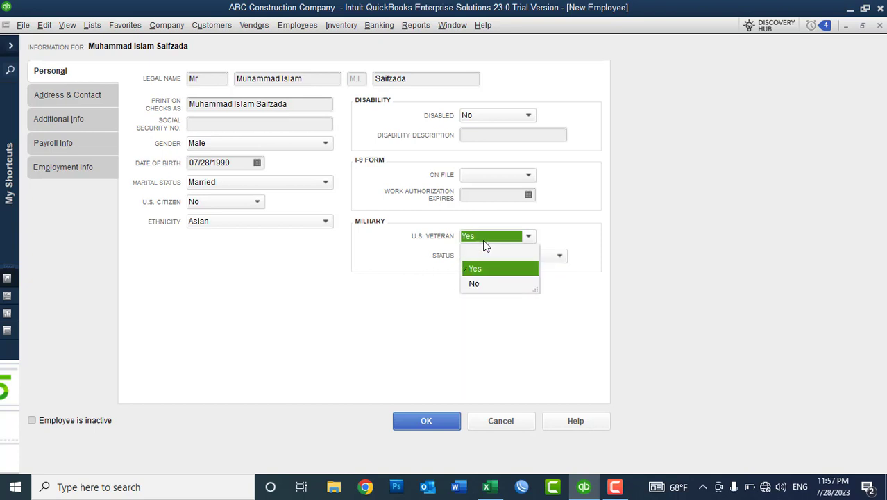
left_click(483, 252)
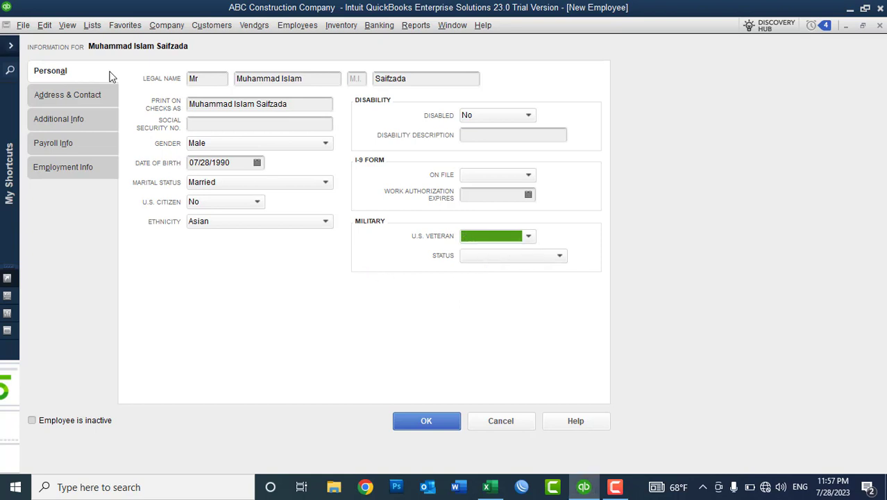
On Address & Contact, enter both street lines of the employee's home address.
left_click(65, 98)
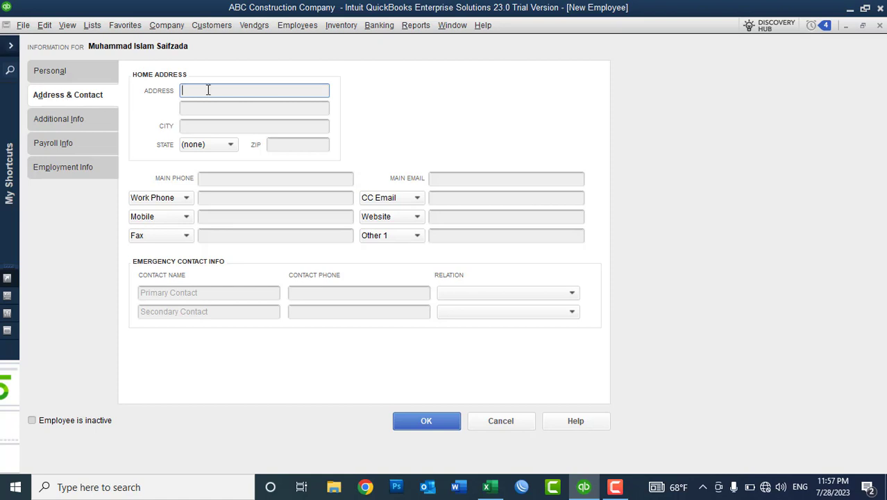
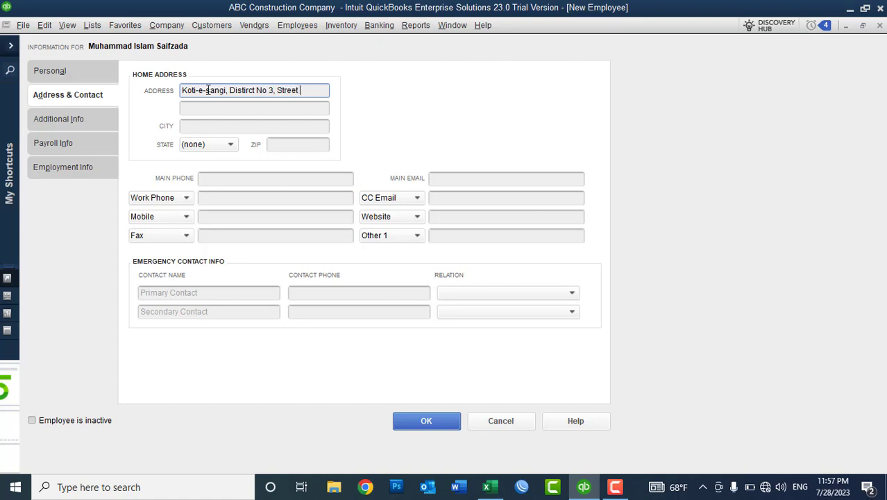
key("Tab")
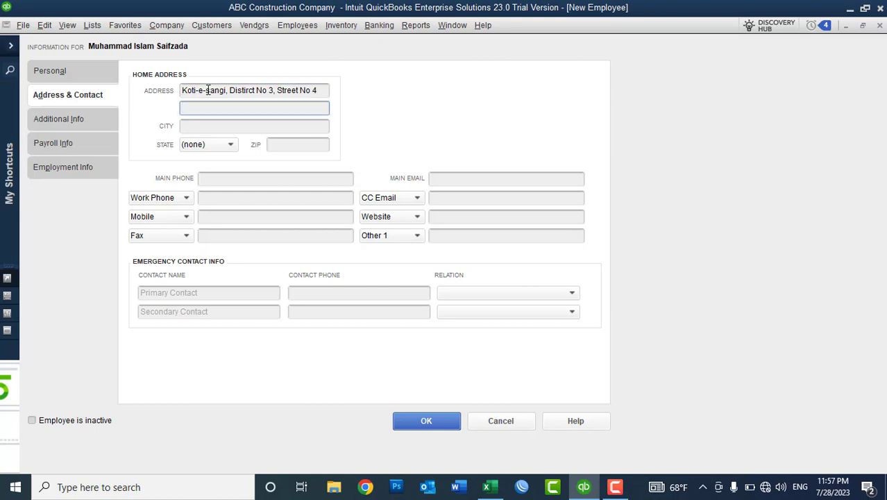
key("BackSpace")
key("BackSpace")
key("BackSpace")
key("BackSpace")
Enter the home address city and ZIP code, leaving the state blank.
key("Tab")
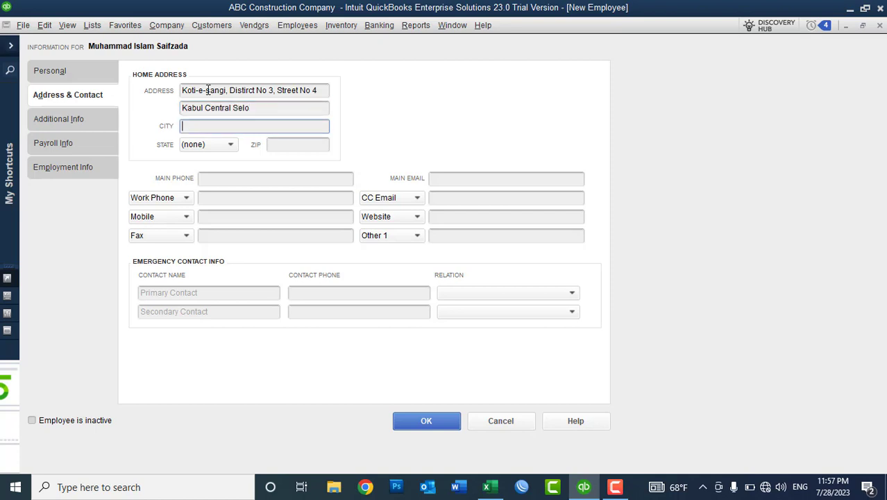
type("Kabul")
key("Tab")
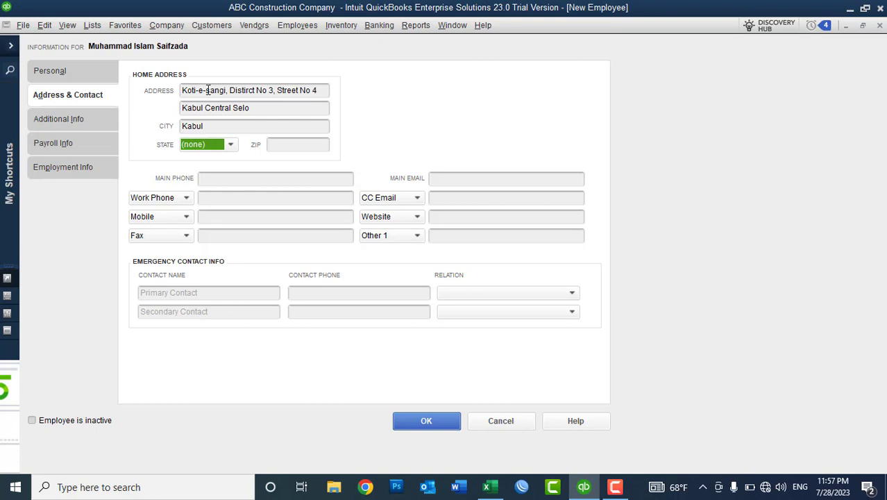
key("Tab")
type("1006")
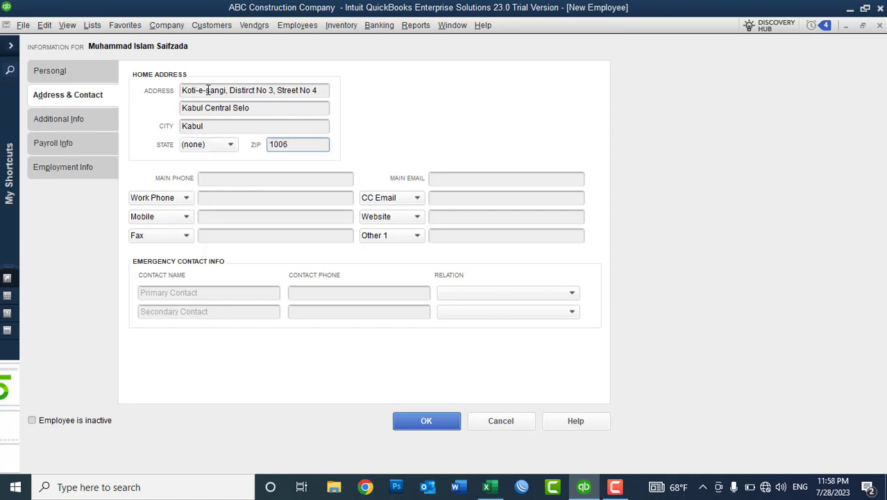
key("Tab")
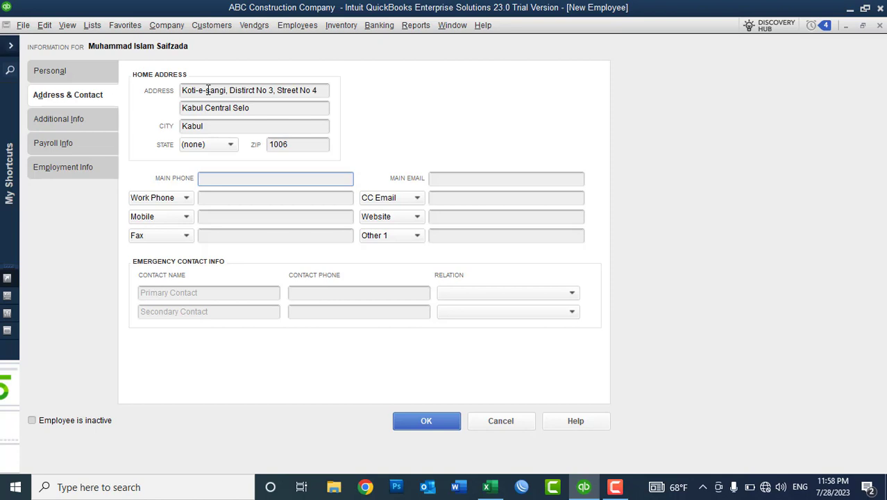
Enter the employee's main phone, main e-mail and work phone number.
key("Tab")
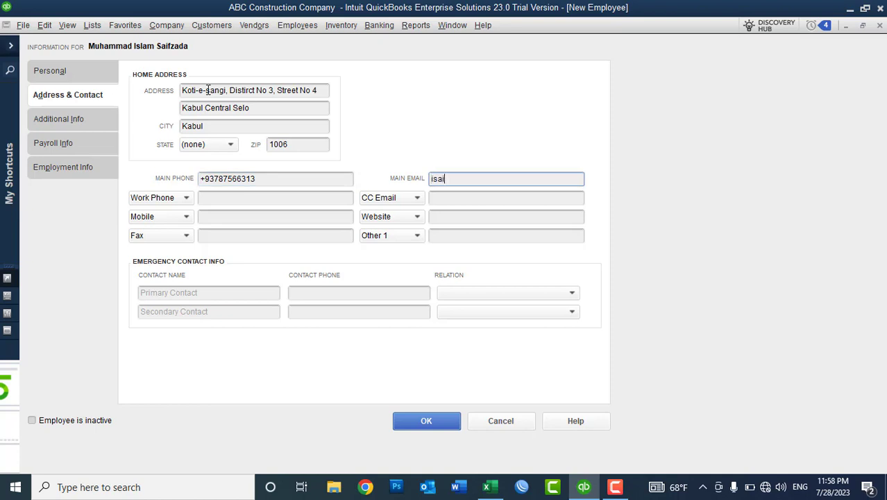
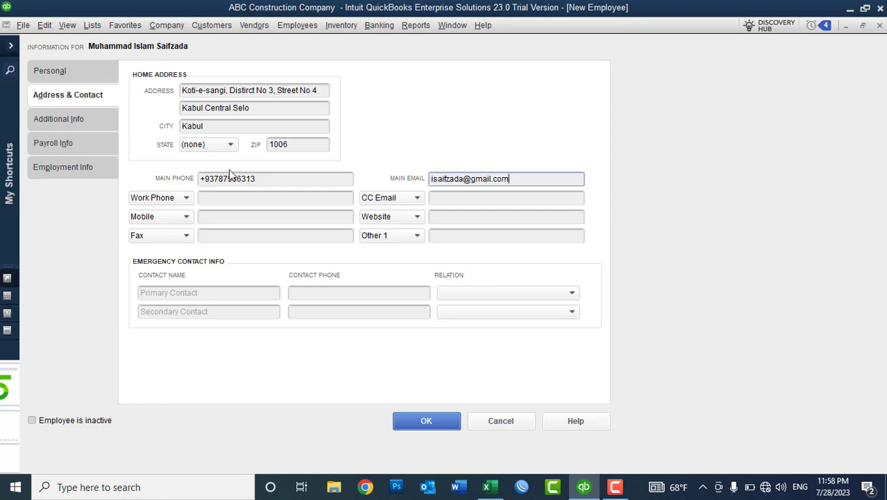
left_click(226, 198)
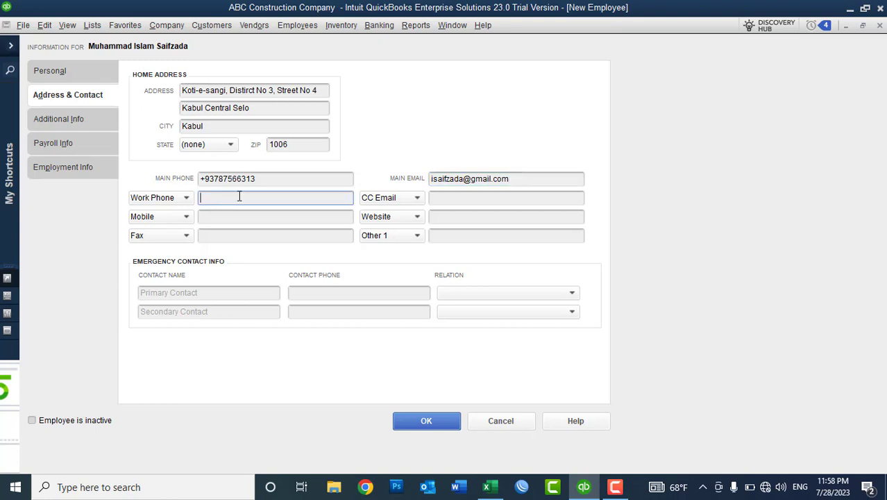
left_click_drag(277, 197, 219, 197)
Enter NA for mobile, fax, CC e-mail and website.
left_click(210, 218)
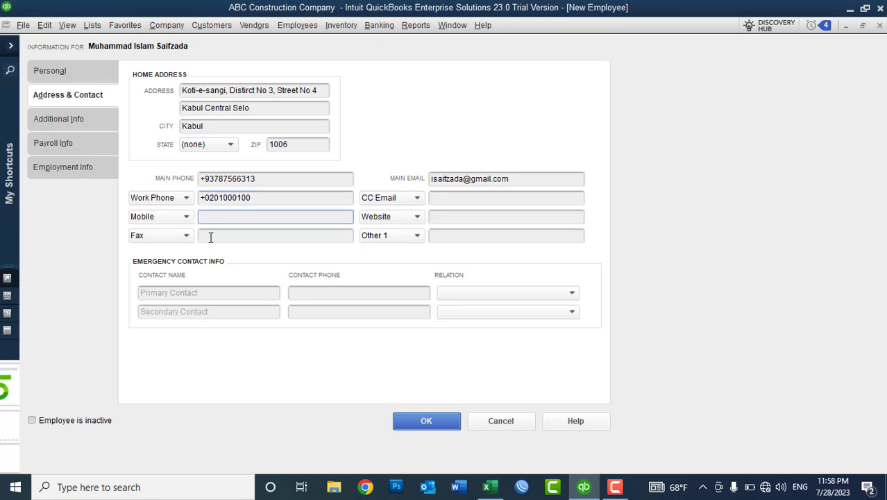
left_click(210, 237)
left_click(214, 215)
type("NA")
left_click(221, 236)
type("NA")
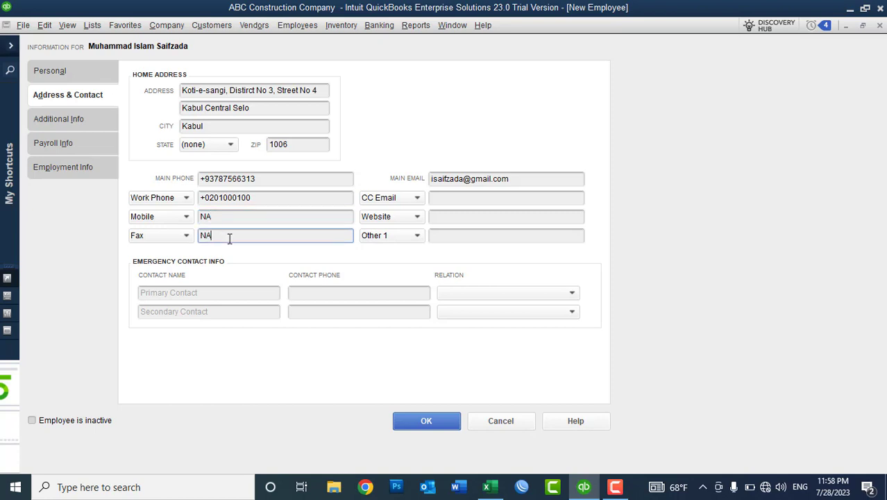
left_click(451, 197)
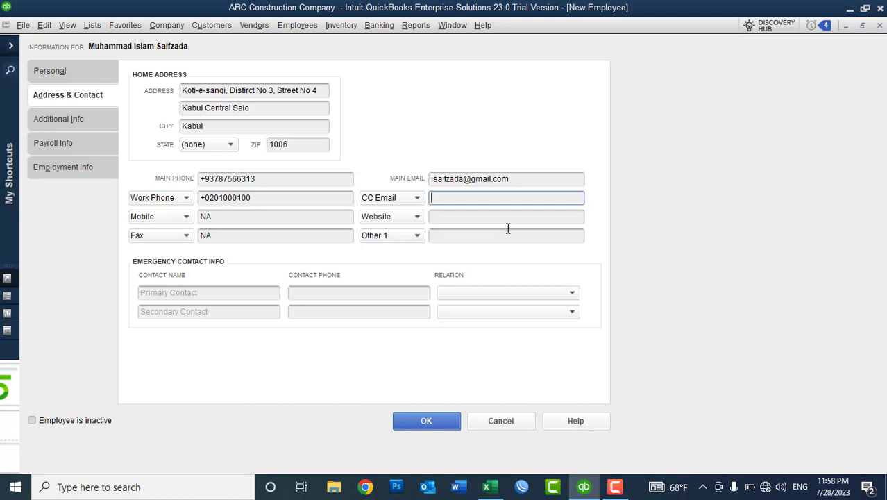
type("NA")
left_click(459, 219)
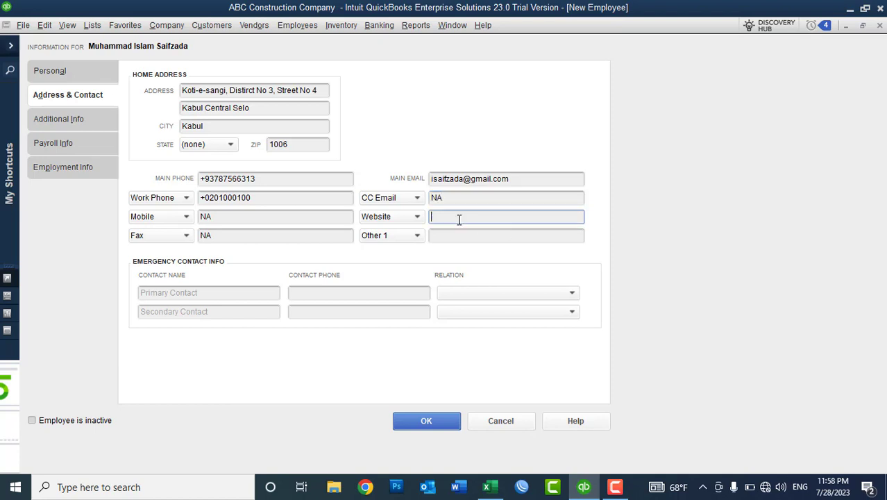
type("NA")
Change the extra contact field to Facebook and enter the employee's profile name.
left_click(409, 239)
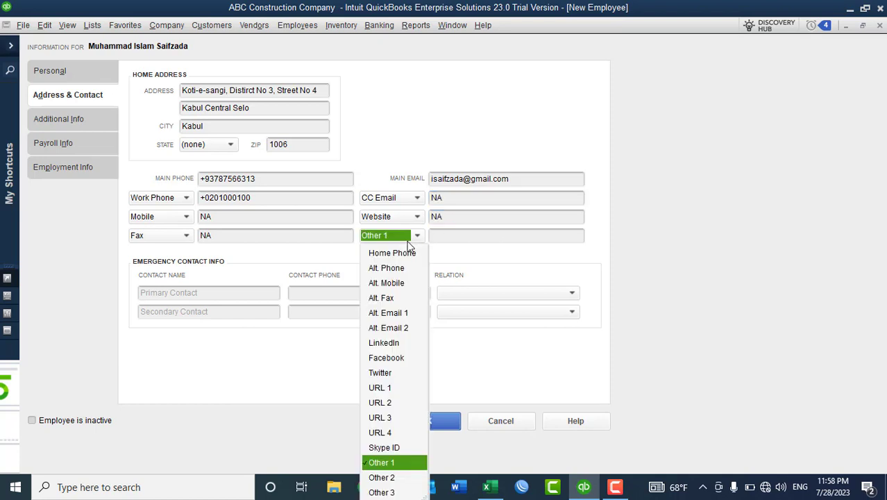
left_click(391, 359)
left_click(455, 236)
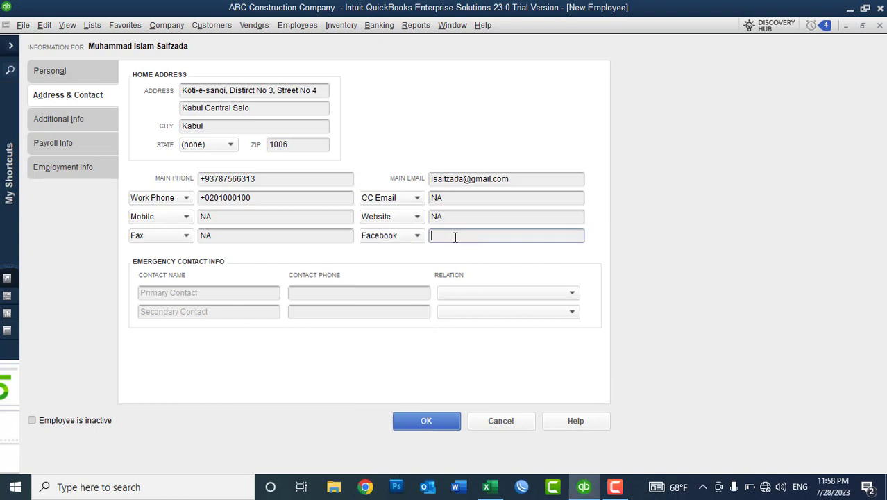
left_click(209, 297)
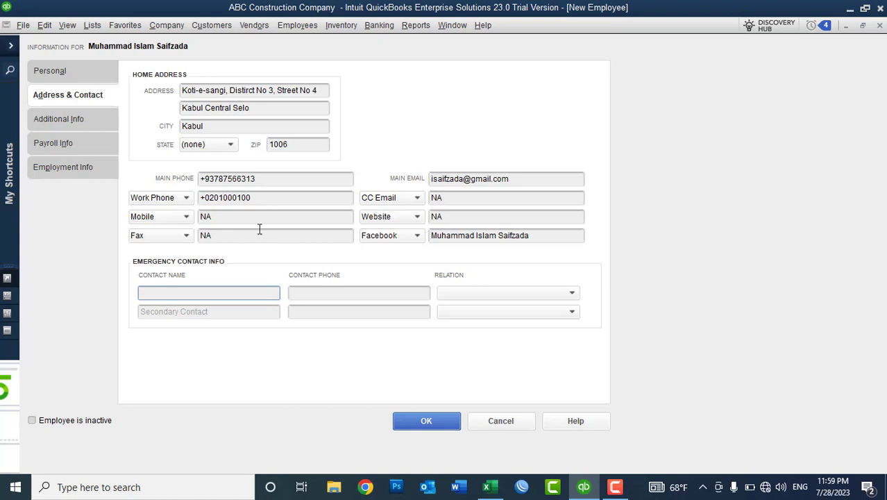
left_click(299, 294)
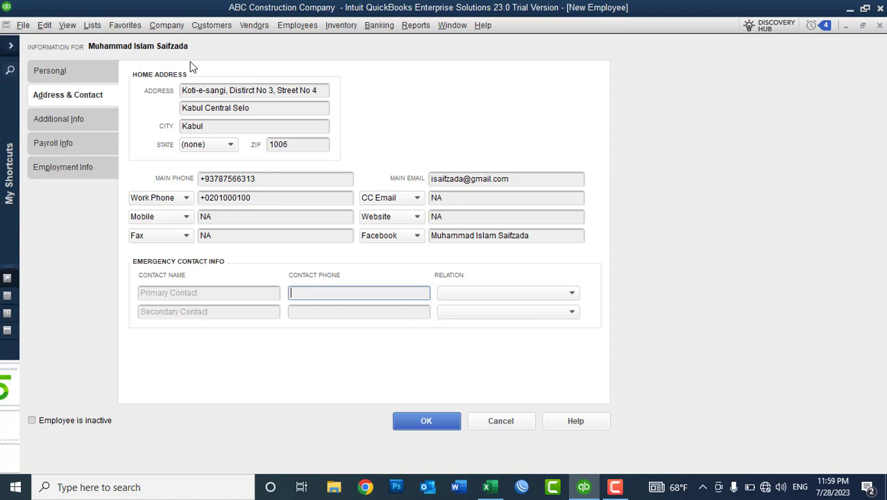
Add the primary emergency contact's name and phone with relation Brother.
left_click(189, 292)
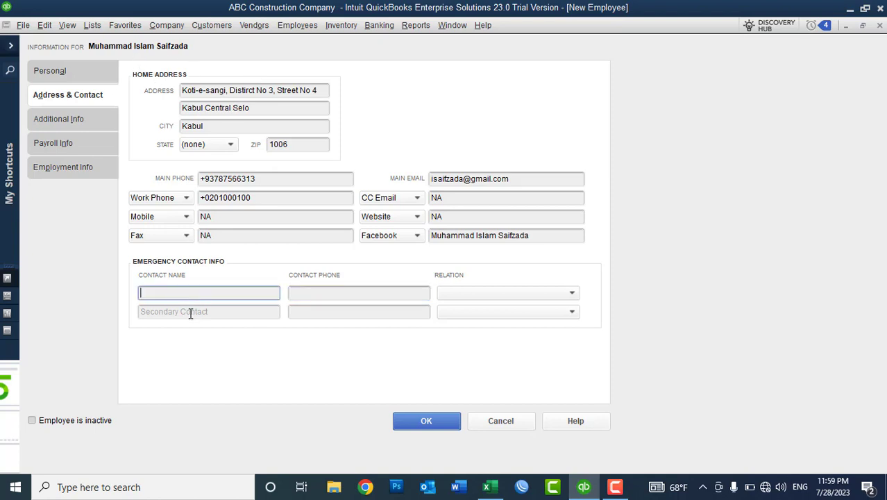
left_click(190, 312)
left_click(207, 294)
left_click(212, 310)
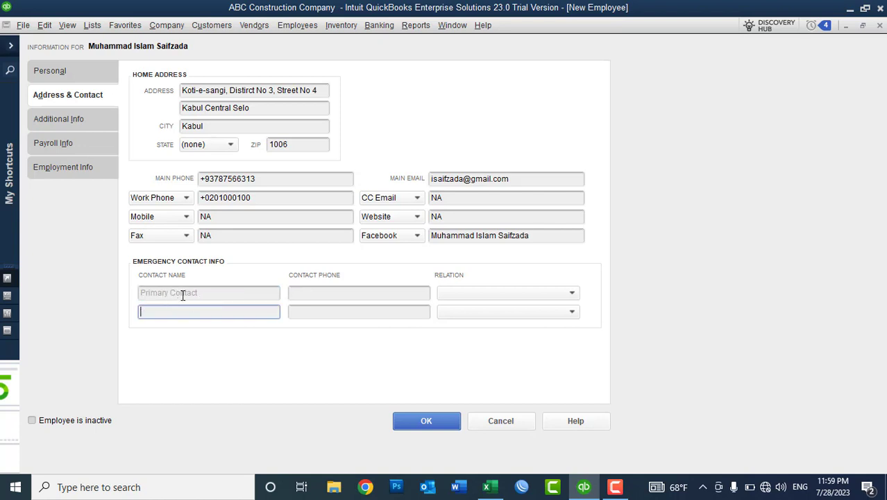
left_click(183, 295)
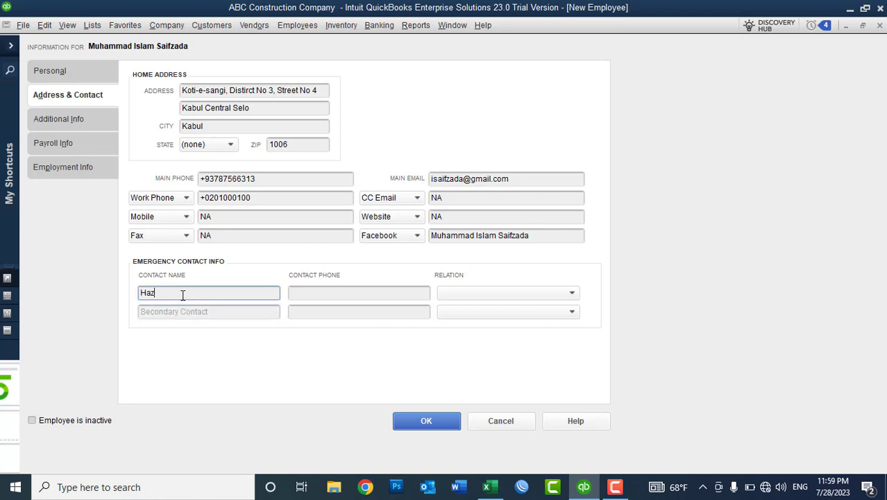
key("Tab")
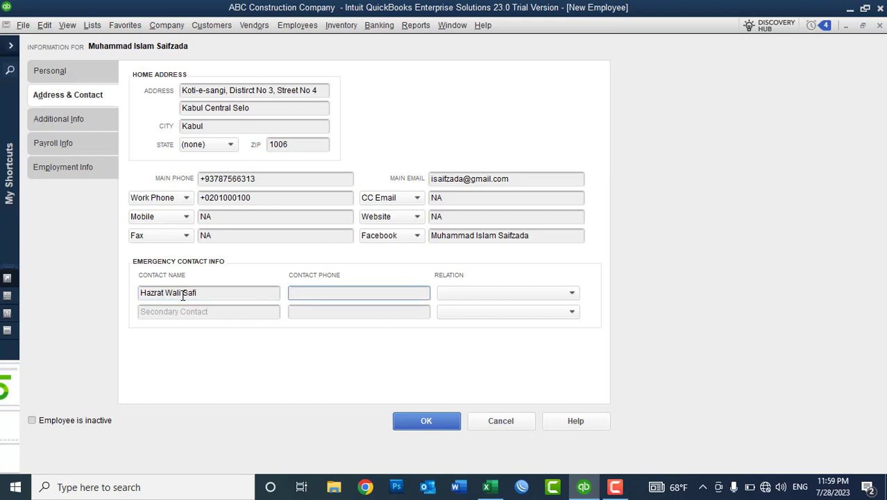
left_click(454, 294)
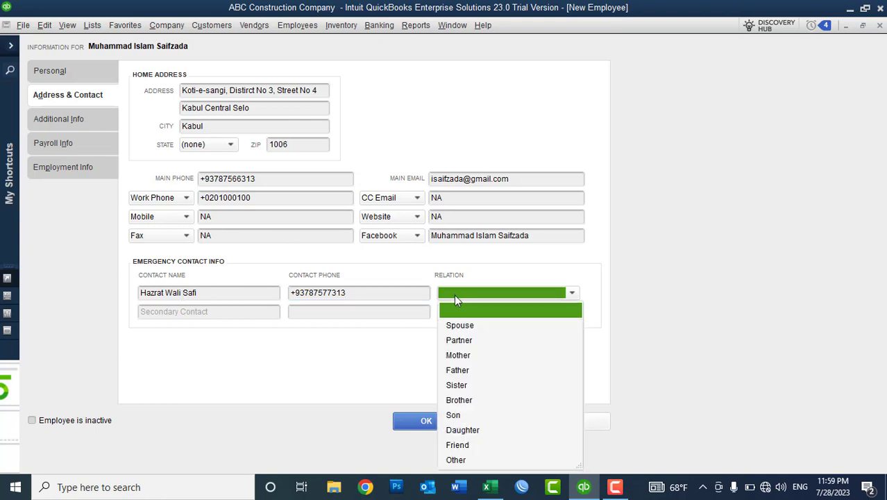
left_click(460, 399)
Add the secondary emergency contact's name and phone with relation Brother.
left_click(212, 312)
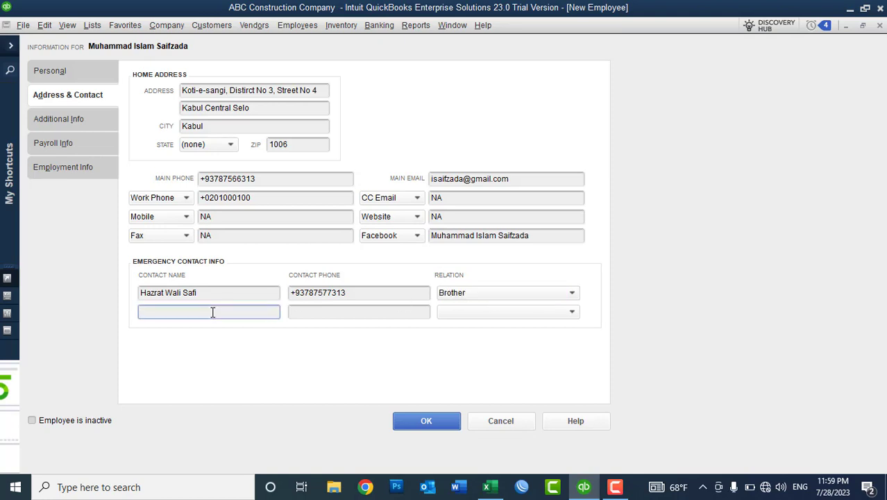
key("Tab")
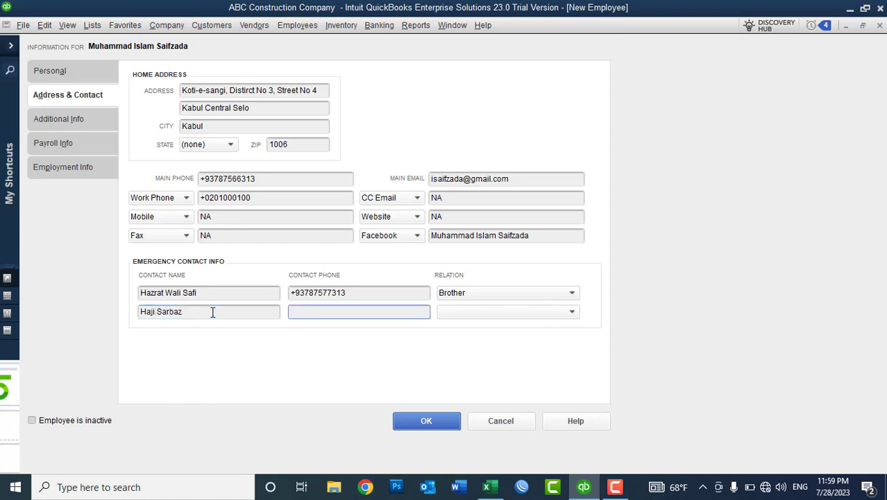
left_click(476, 312)
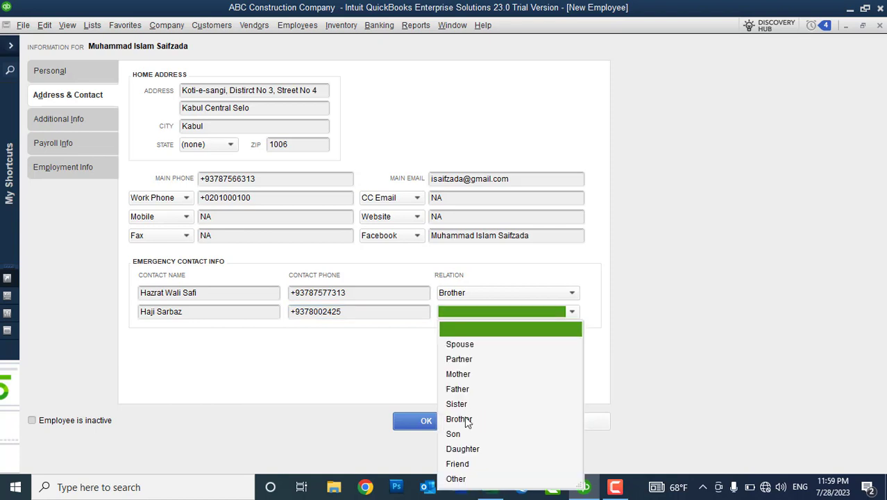
left_click(459, 419)
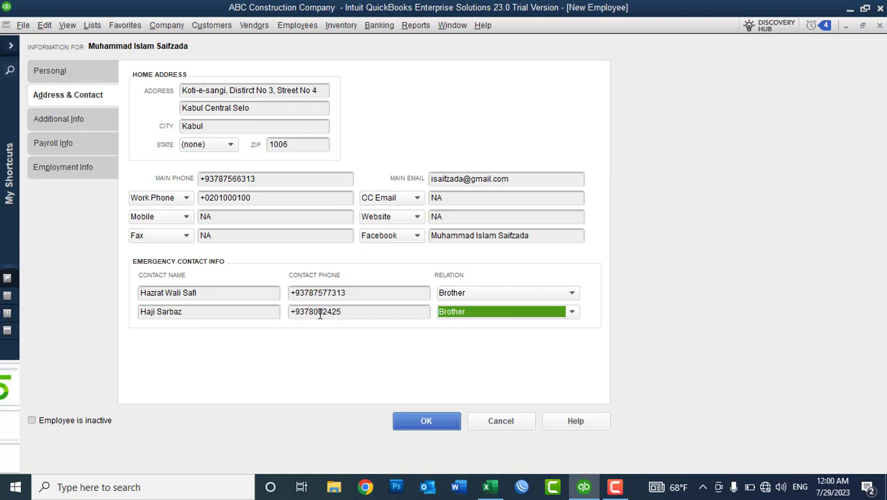
Verify both emergency contact phone numbers and go to the Additional Info page.
left_click(356, 314)
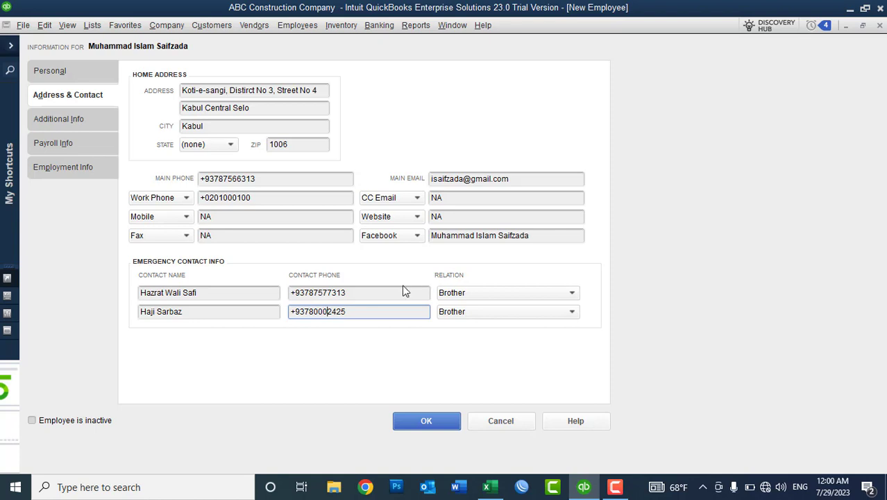
left_click(386, 293)
left_click(303, 237)
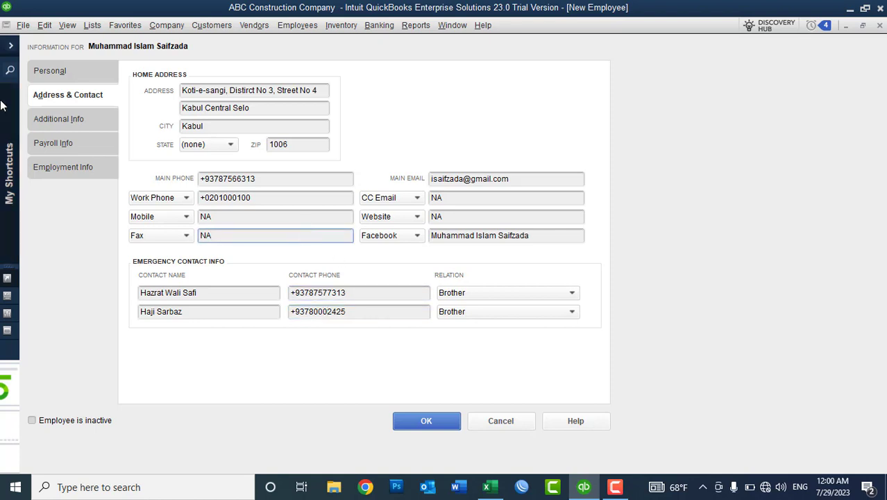
left_click(48, 121)
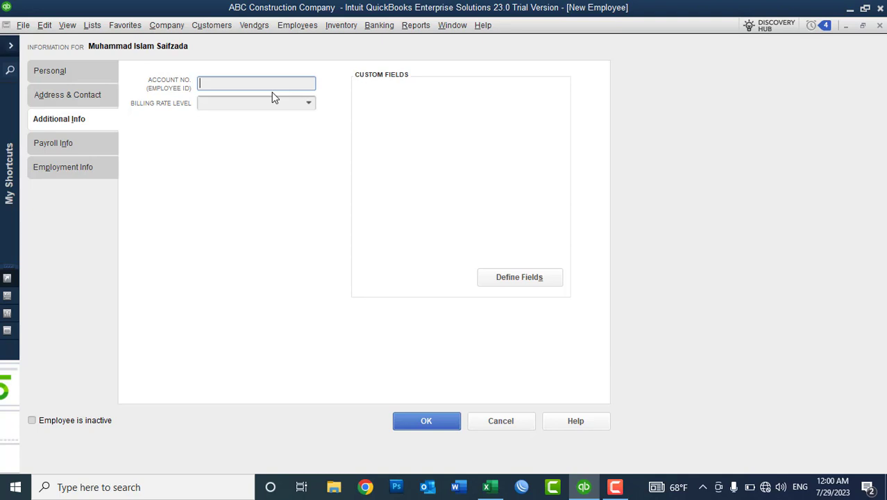
left_click(93, 27)
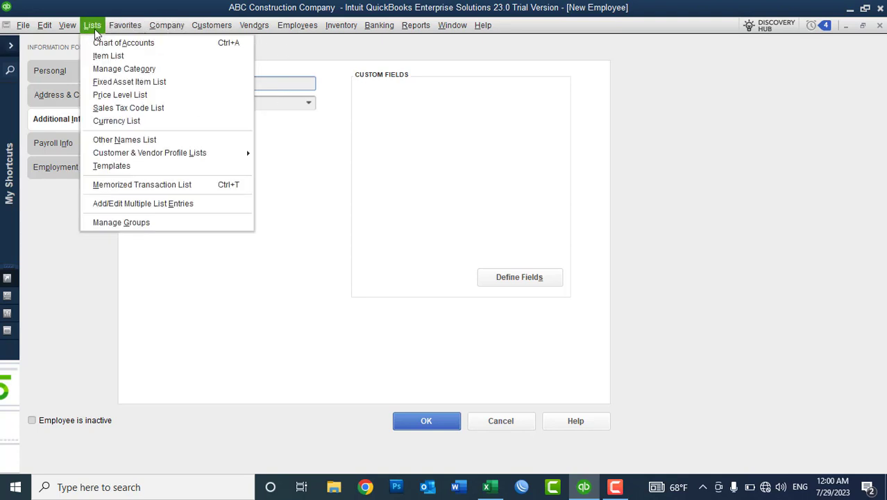
left_click(94, 29)
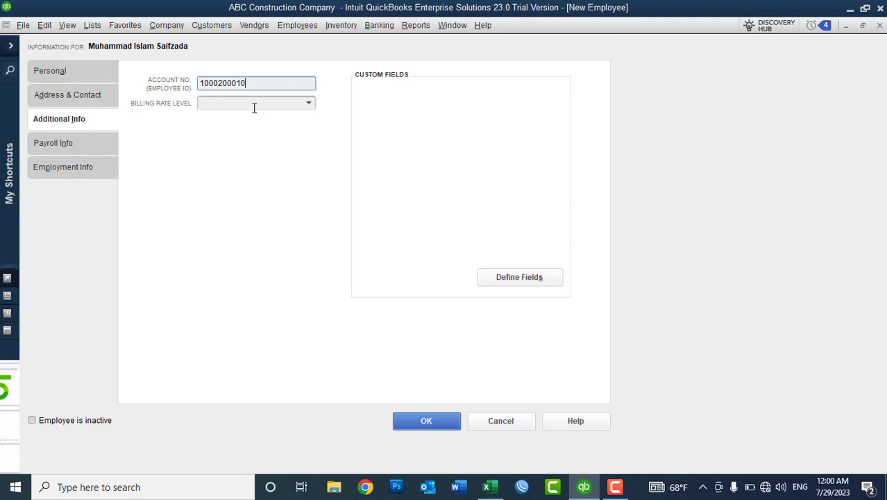
left_click(223, 102)
left_click(198, 25)
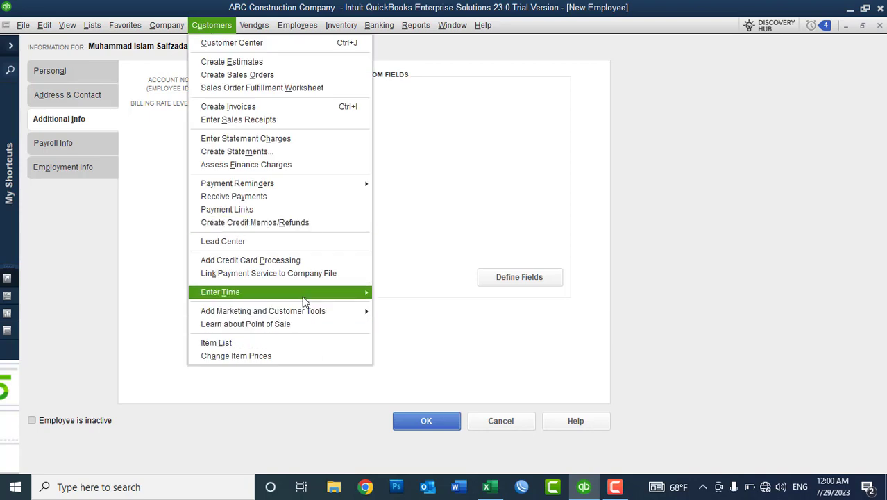
mouse_move(338, 295)
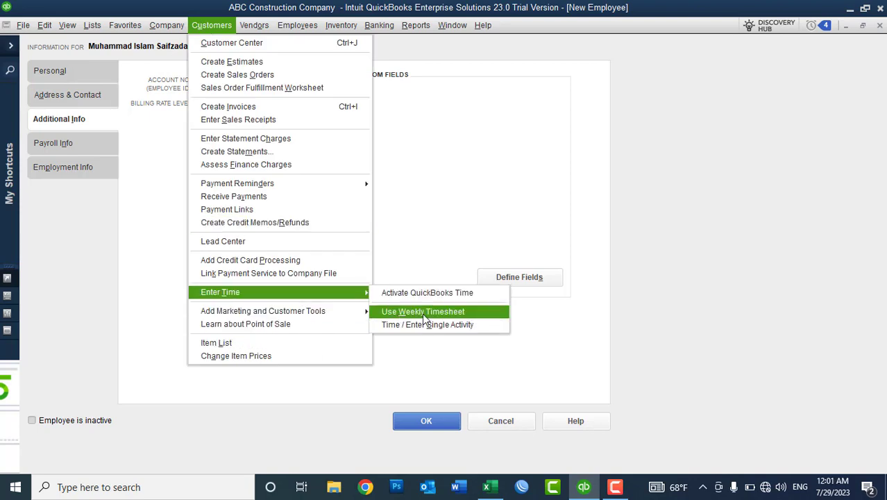
left_click(513, 135)
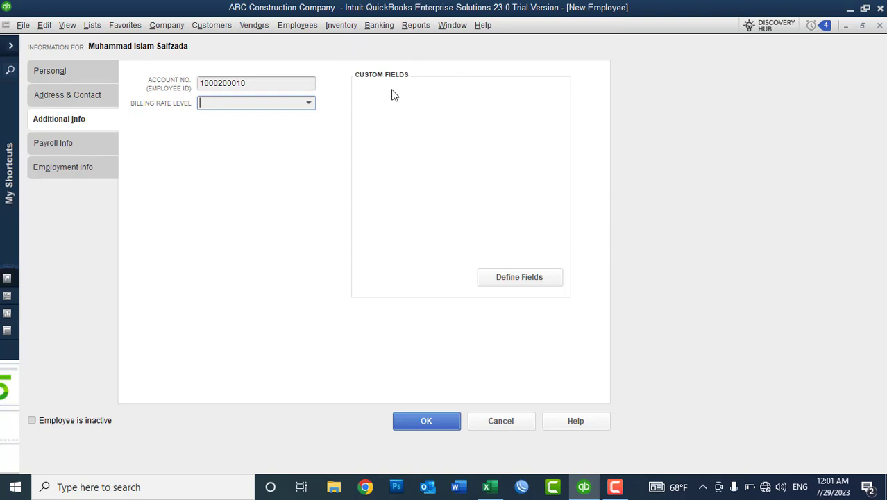
left_click(507, 280)
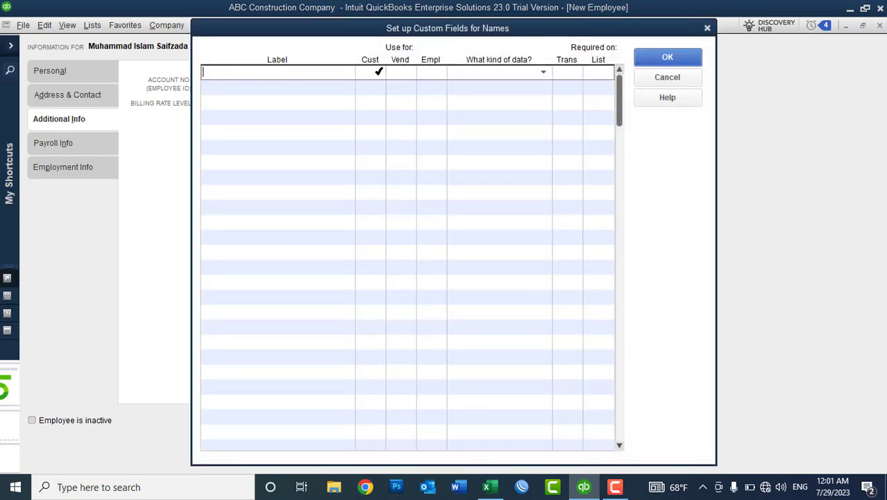
left_click(656, 61)
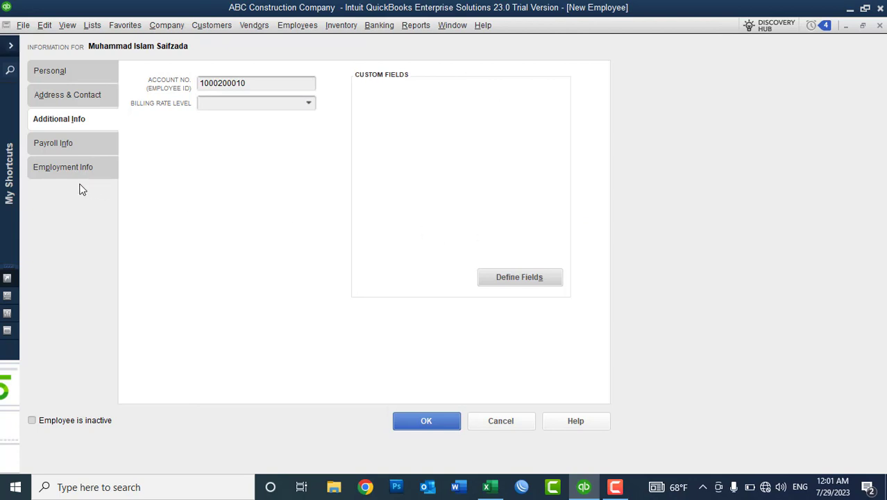
On the Payroll Info page, choose <Add New> from the Payroll Schedule list.
left_click(61, 145)
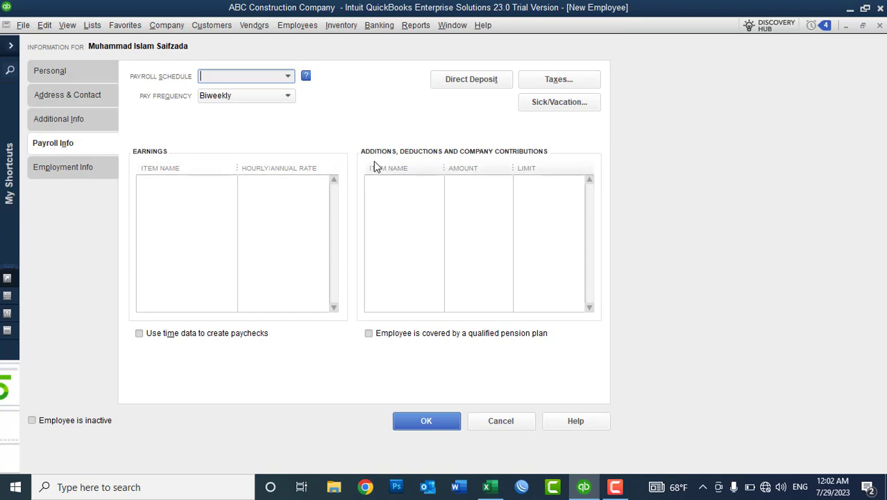
left_click(288, 78)
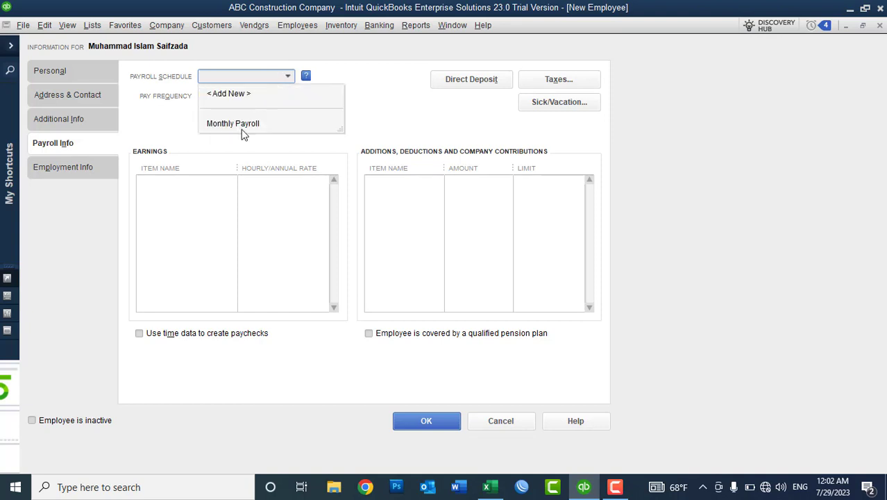
left_click(231, 95)
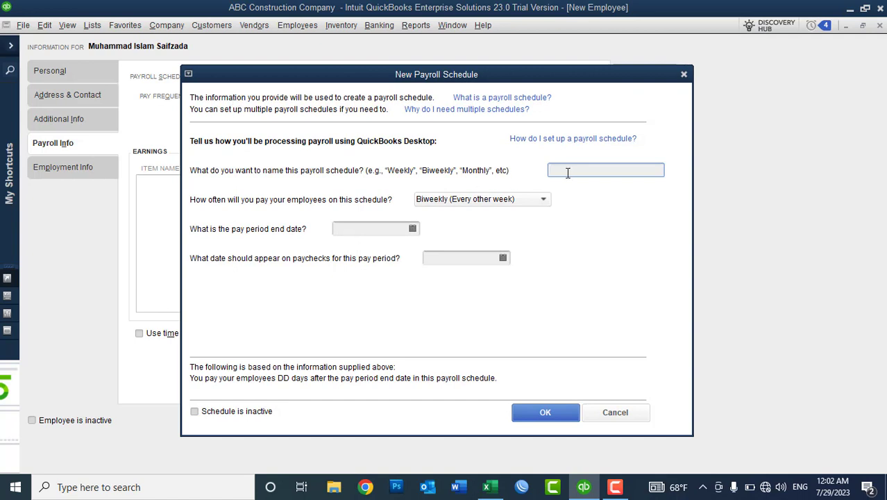
Name the new payroll schedule Monthly Salary with Monthly pay frequency.
type("Monthly Salary")
left_click(440, 203)
left_click(442, 276)
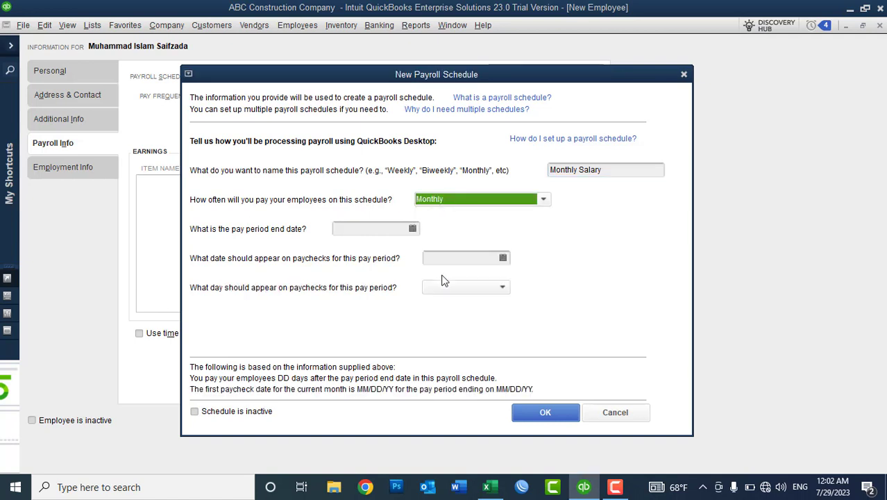
left_click_drag(607, 179, 522, 179)
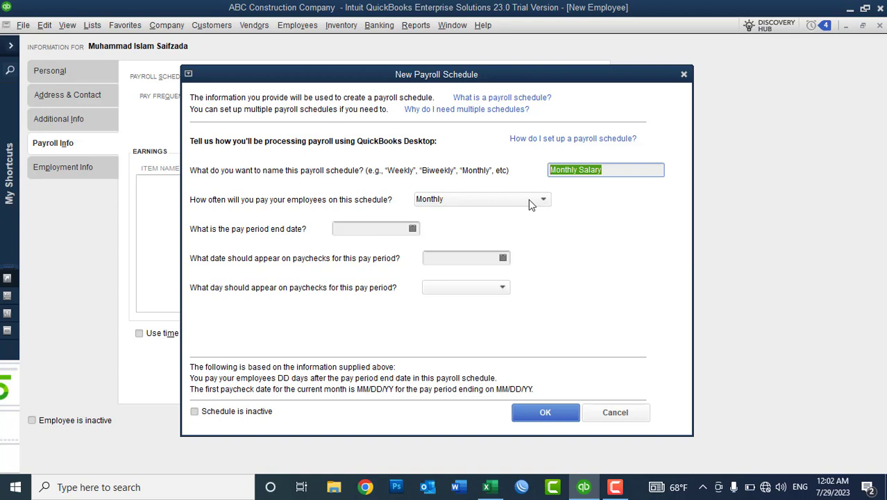
Set pay period end and paycheck dates to 07/28/2023, paycheck day 28, and save the schedule.
left_click(412, 230)
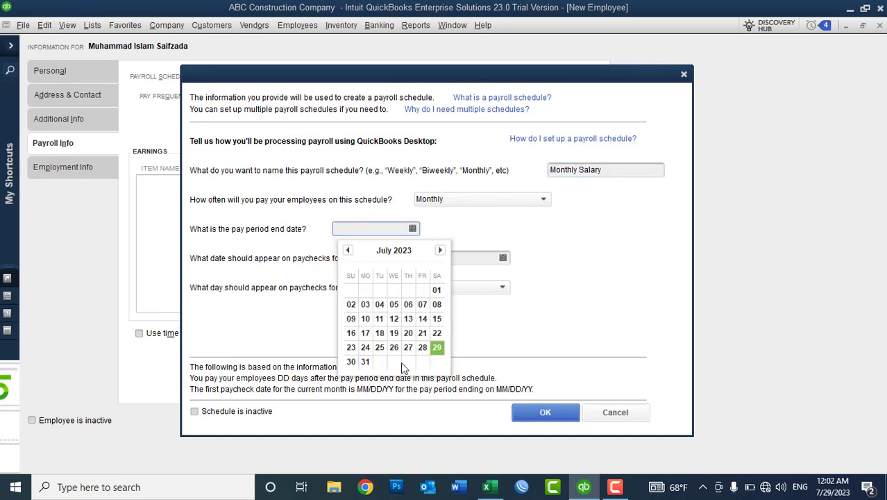
left_click(436, 347)
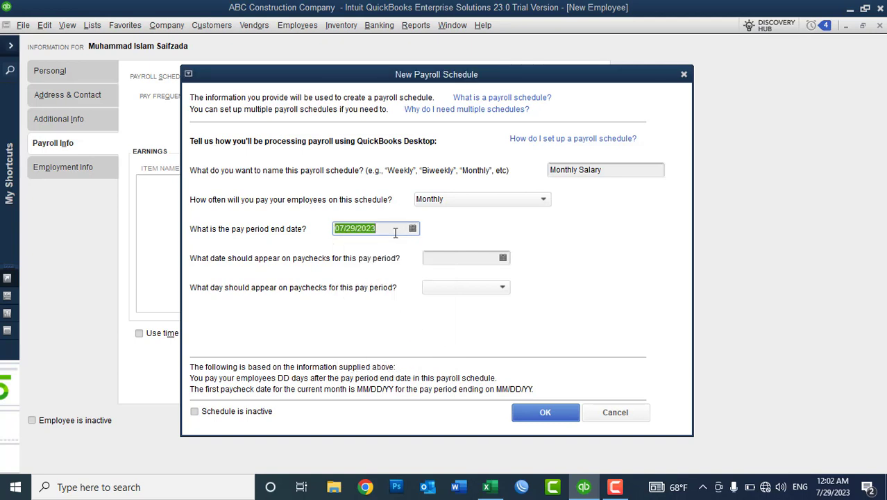
left_click(413, 229)
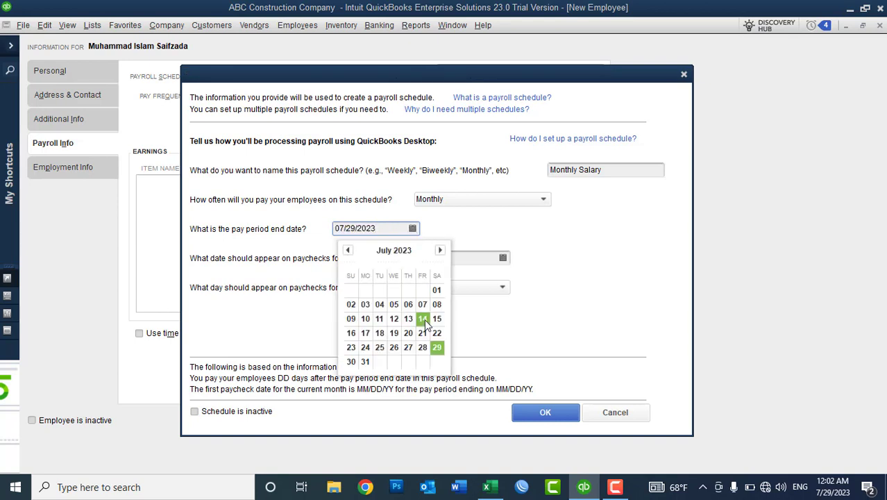
left_click(422, 347)
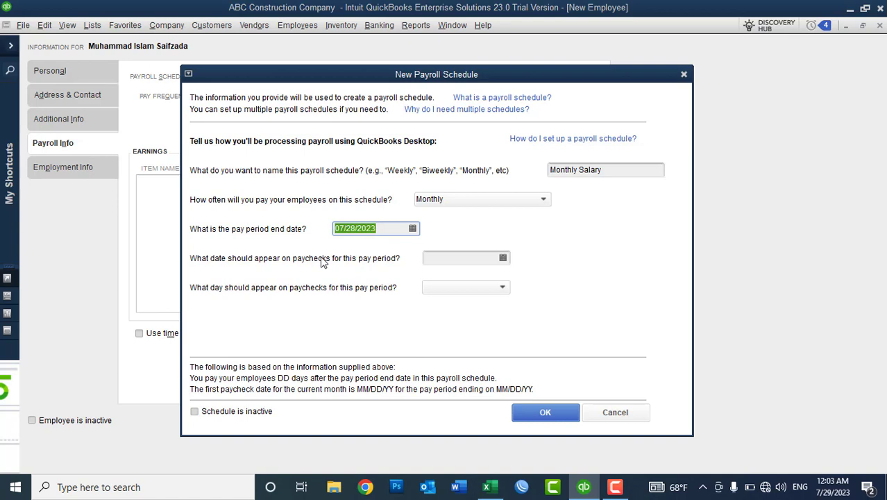
left_click(503, 258)
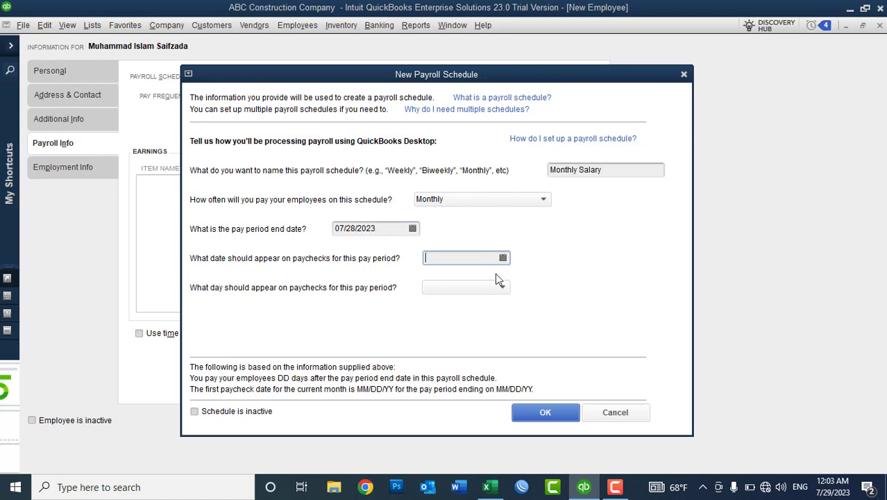
left_click(513, 376)
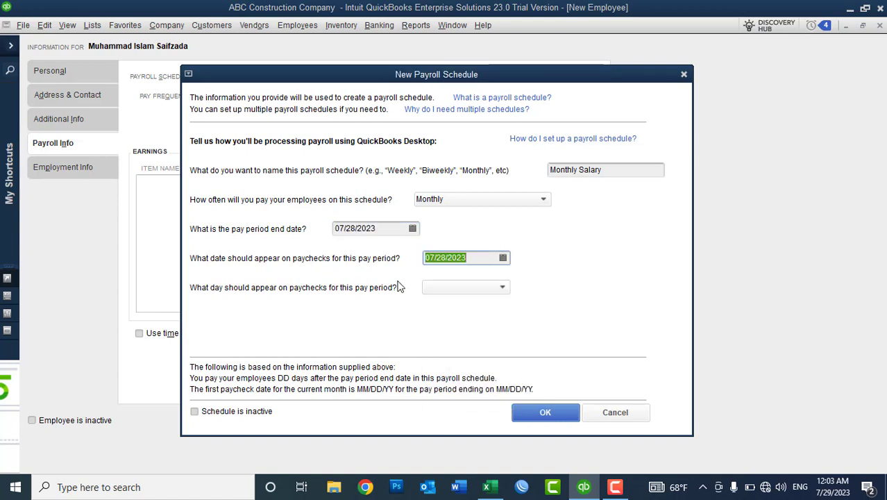
left_click(478, 290)
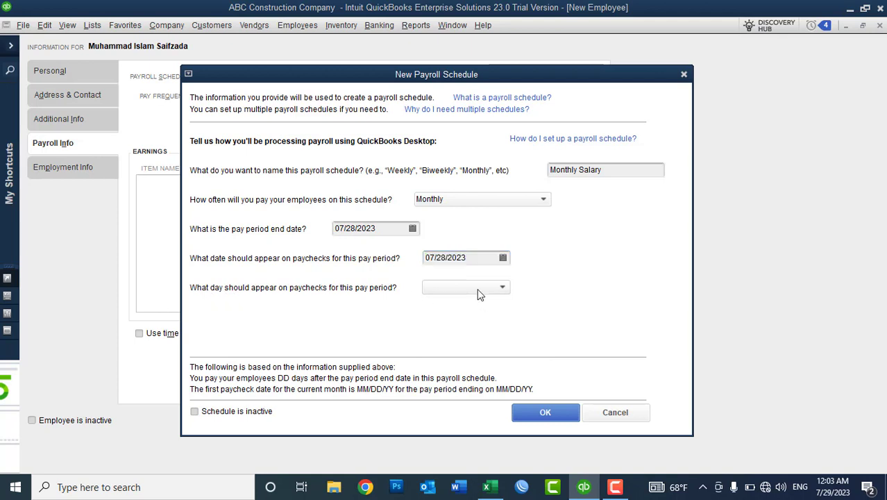
left_click(442, 437)
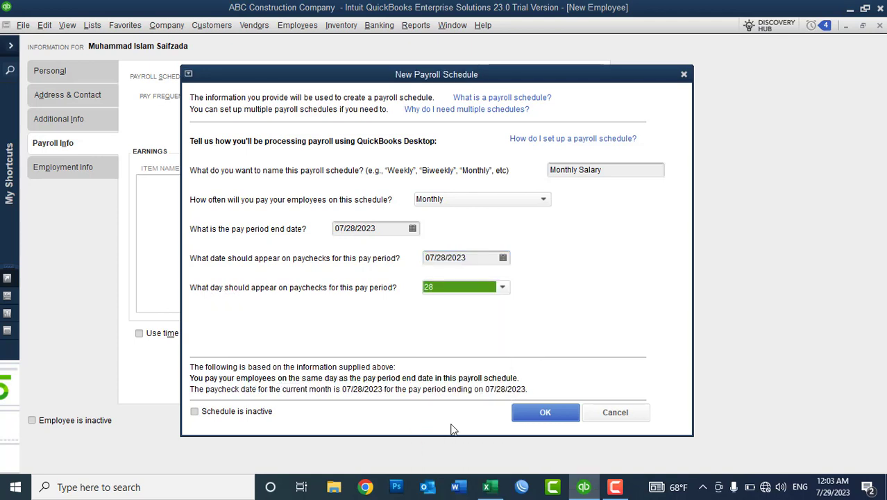
left_click(543, 420)
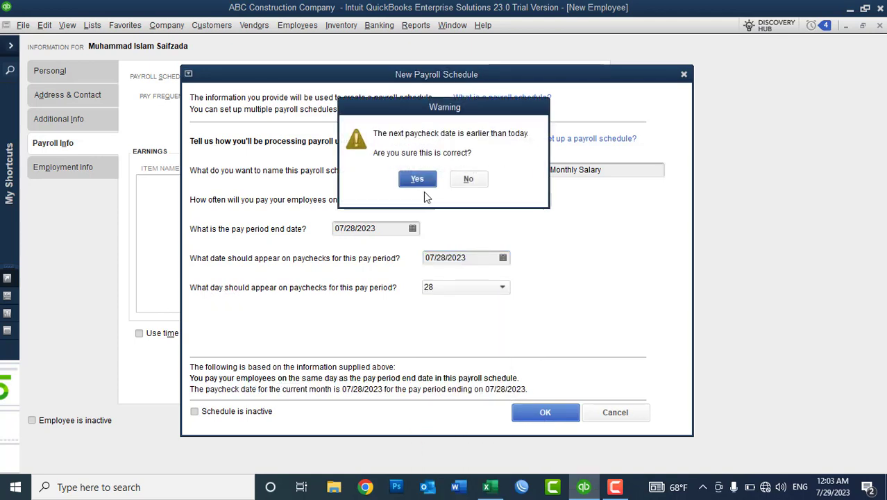
left_click(417, 181)
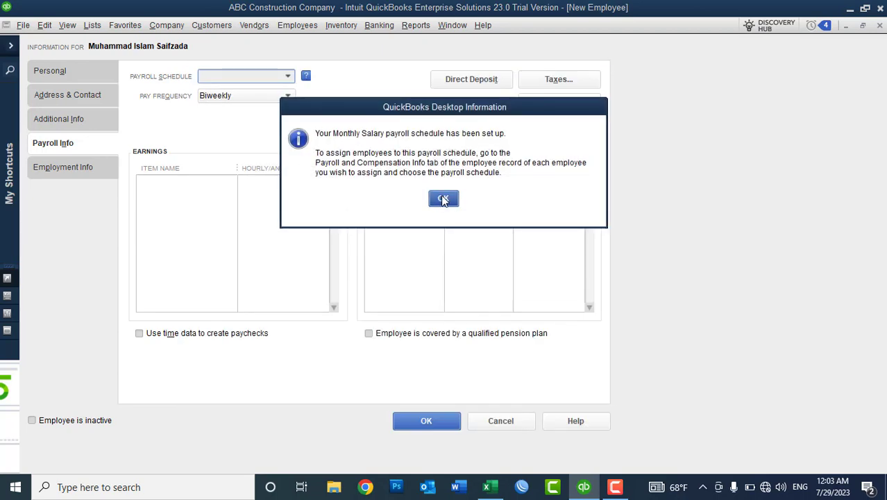
left_click(444, 200)
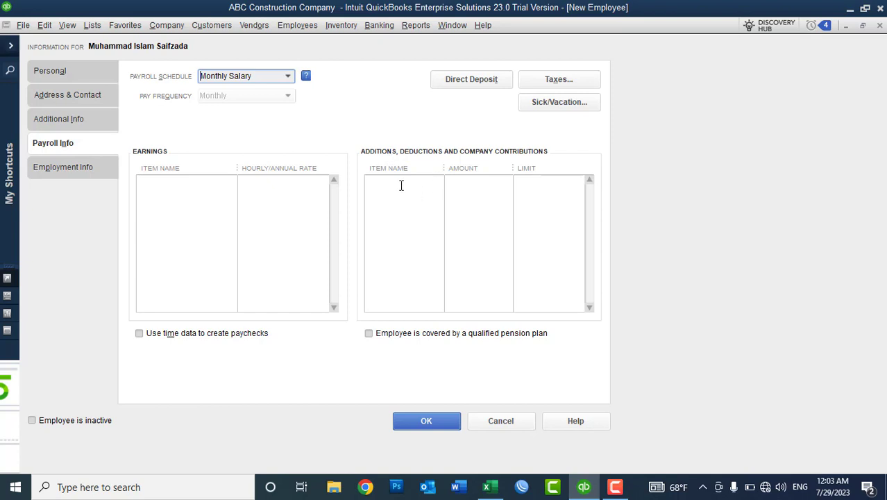
In the first Earnings row, choose <Add New> to create a new earnings item.
left_click(168, 186)
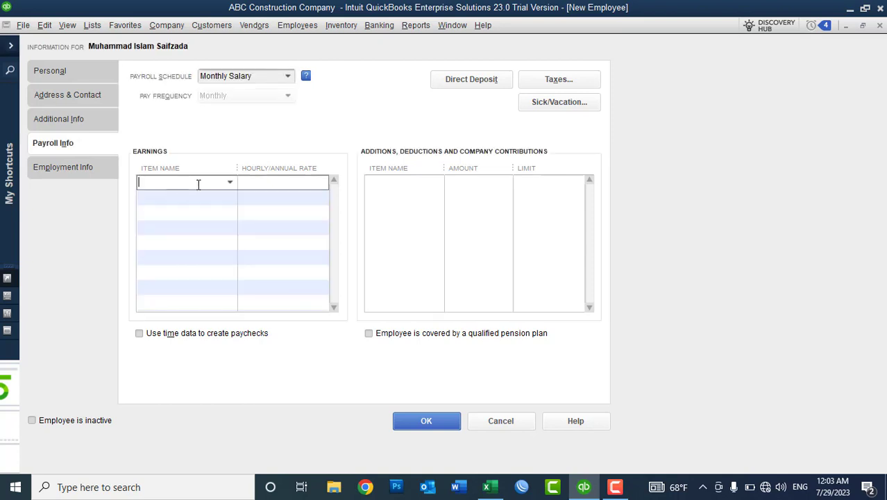
left_click(230, 184)
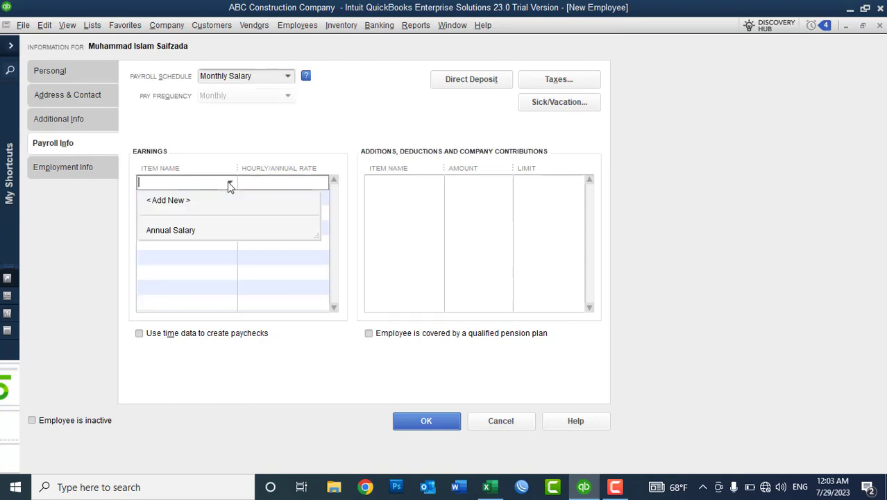
left_click(175, 205)
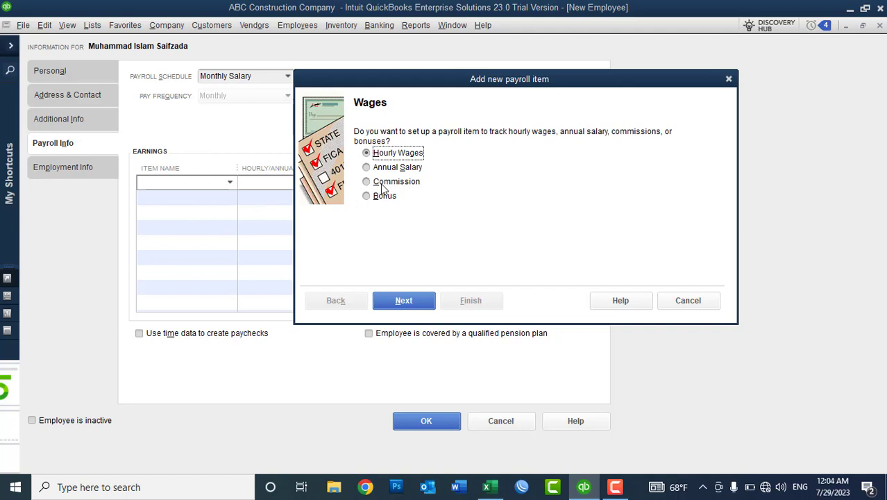
Start a new annual regular-pay salary item and name it Annual Salary.
left_click(399, 168)
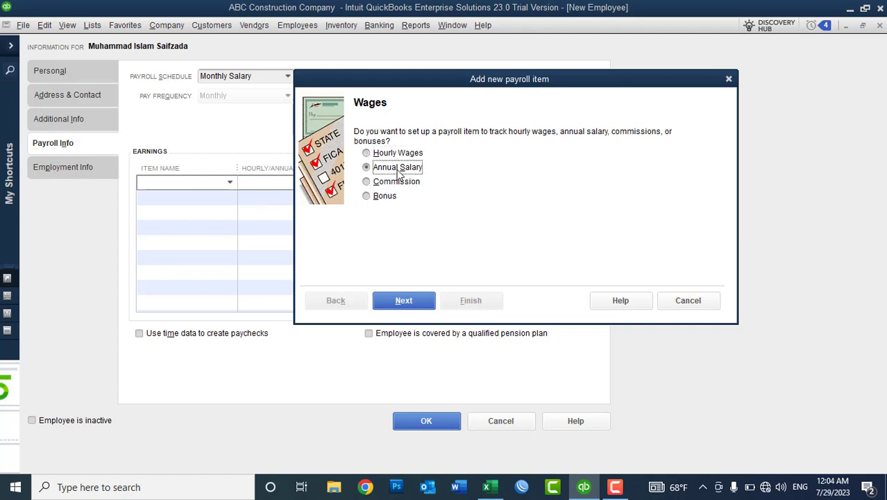
left_click(399, 304)
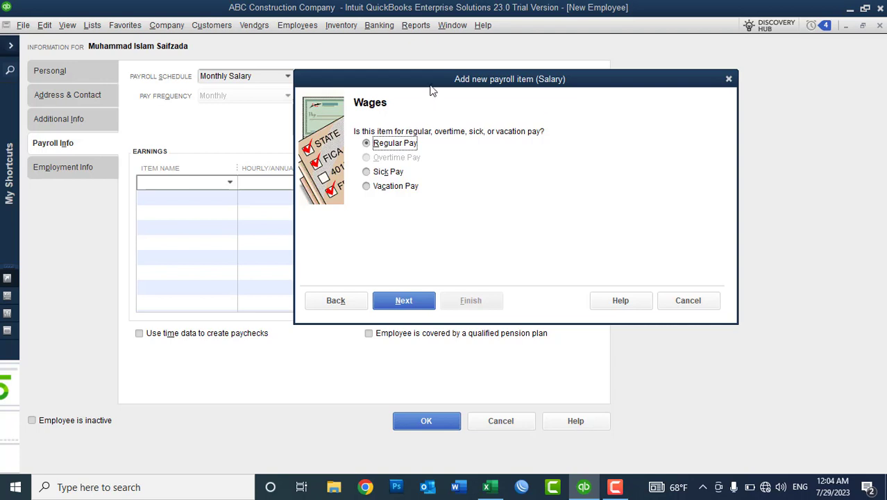
left_click_drag(428, 84, 496, 86)
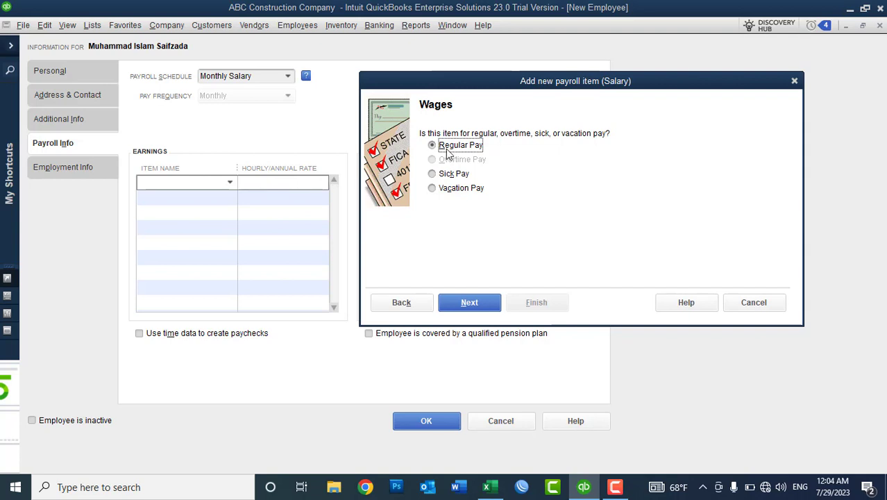
left_click(469, 302)
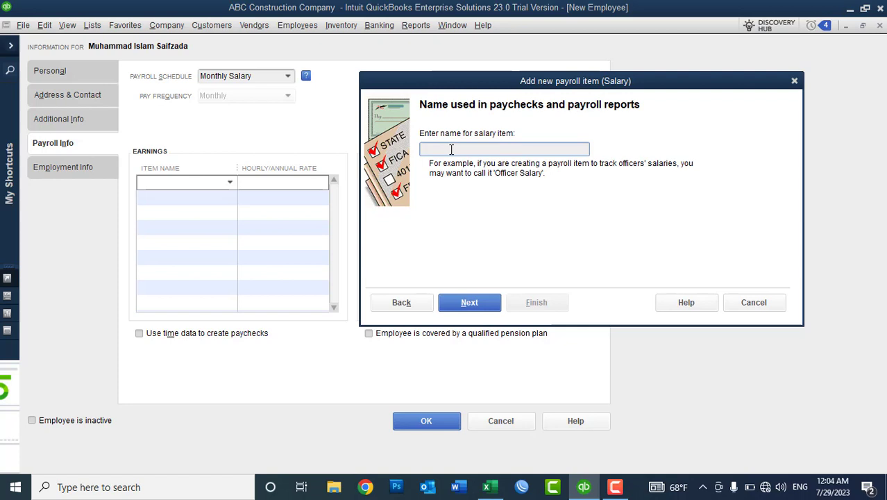
type("Annual Salra")
key("BackSpace")
key("BackSpace")
type("ary")
left_click(465, 304)
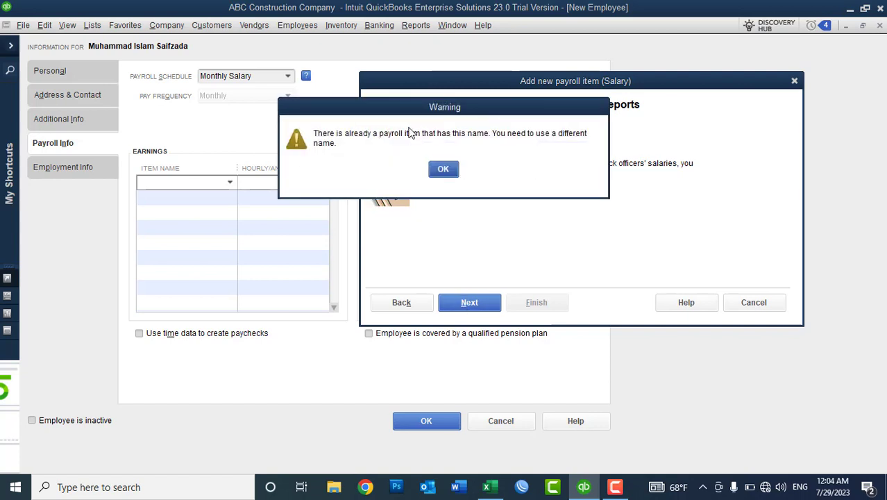
Rename the duplicate-named item to Annual Payroll and finish with 66000 · Payroll Expenses.
left_click(442, 170)
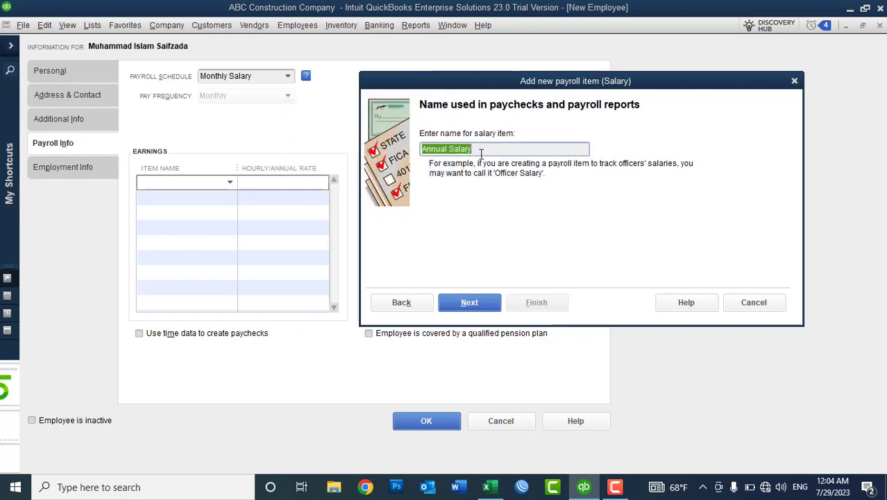
left_click(481, 149)
key("BackSpace")
key("BackSpace")
key("BackSpace")
key("BackSpace")
key("BackSpace")
key("BackSpace")
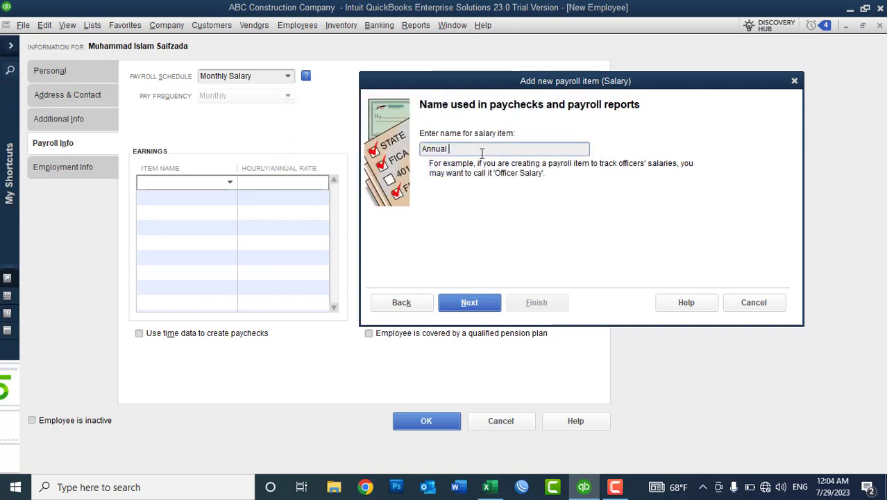
type("Pa")
key("BackSpace")
type("ayroll")
left_click(465, 303)
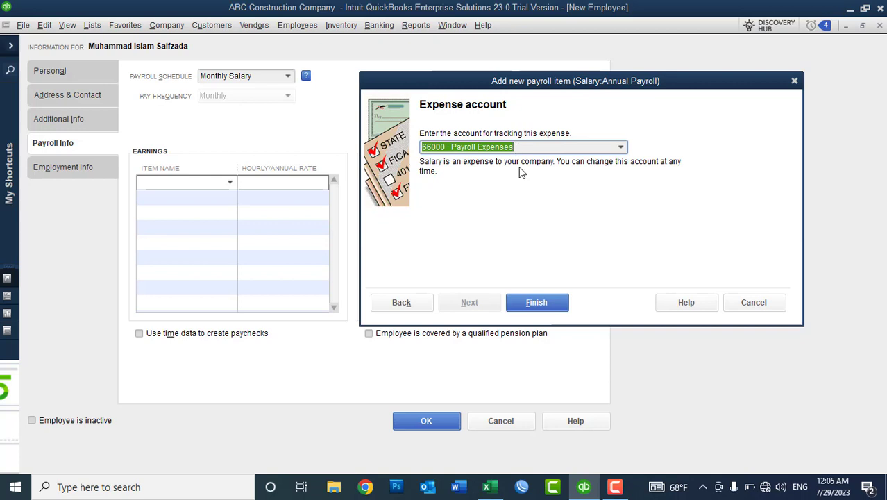
left_click(538, 302)
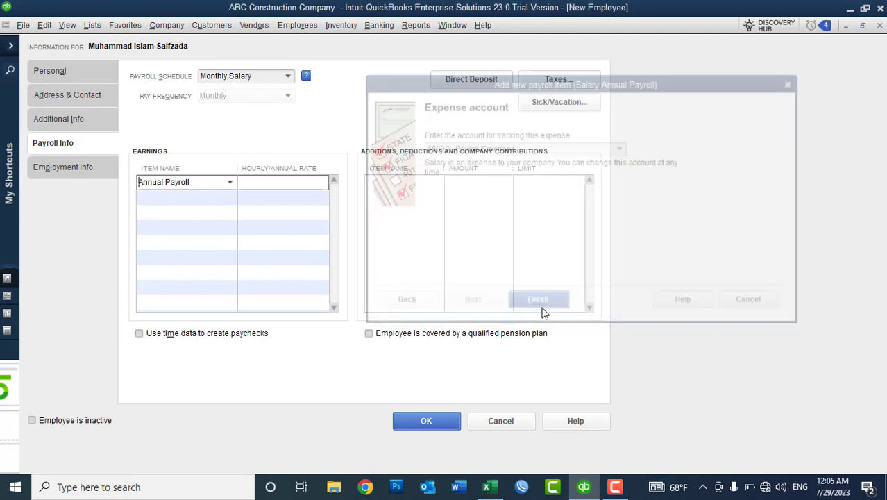
Enter 120000 as the Annual Payroll annual rate, then go to the Employment Info page.
left_click(275, 182)
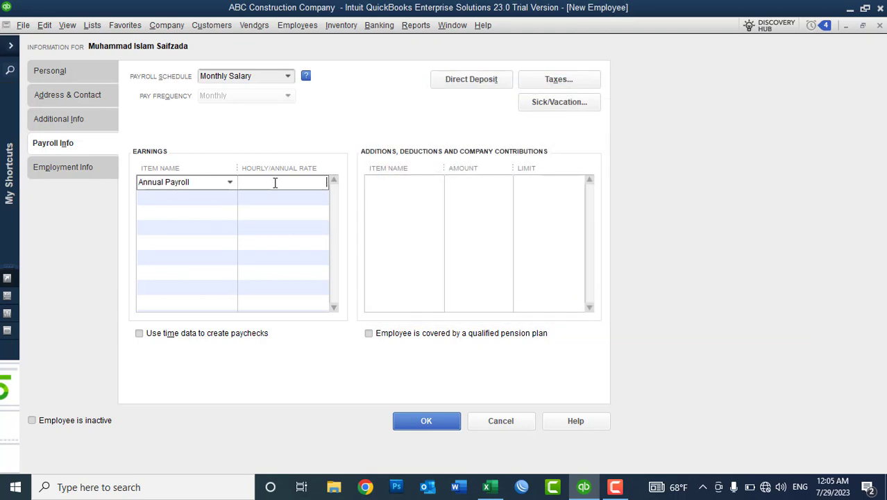
type("120000")
key("Tab")
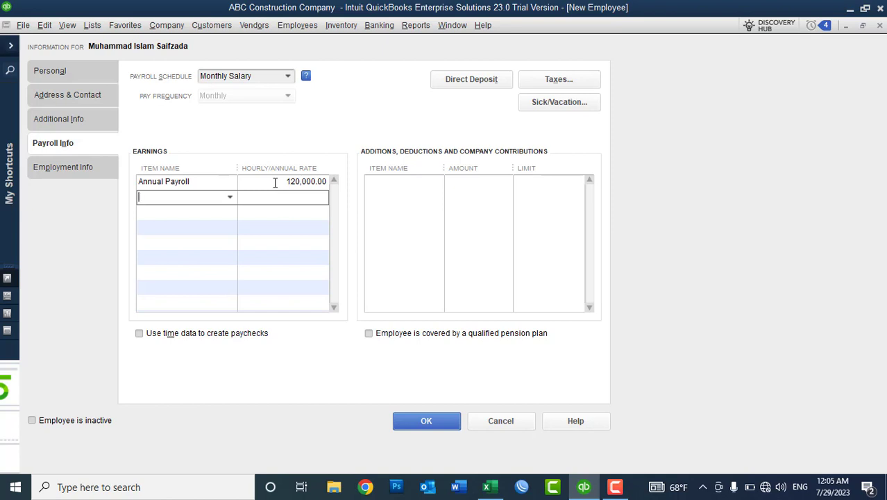
left_click(214, 182)
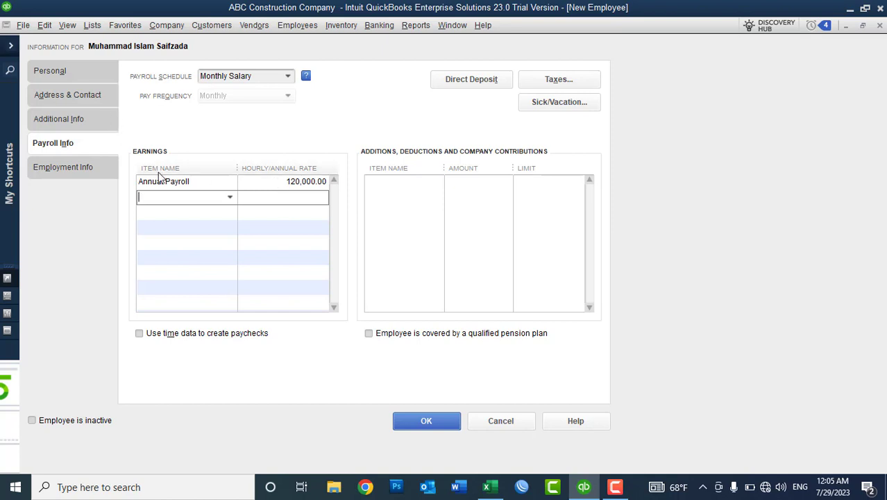
double_click(195, 182)
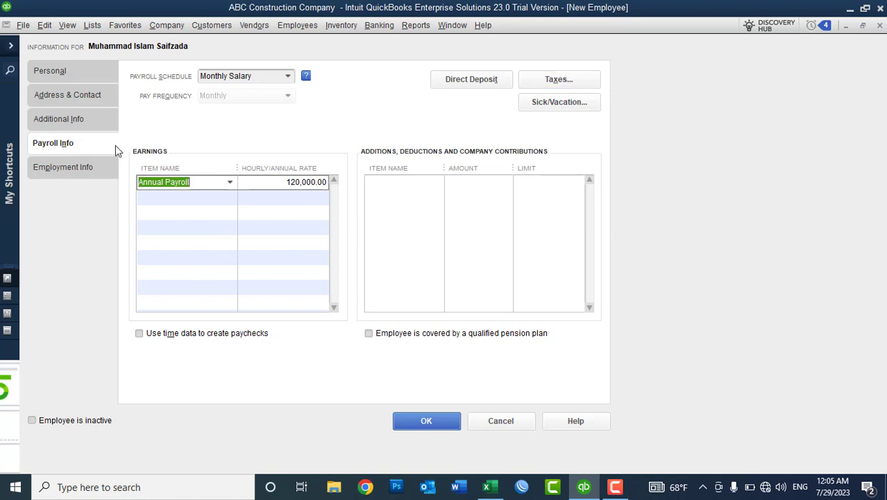
left_click(58, 172)
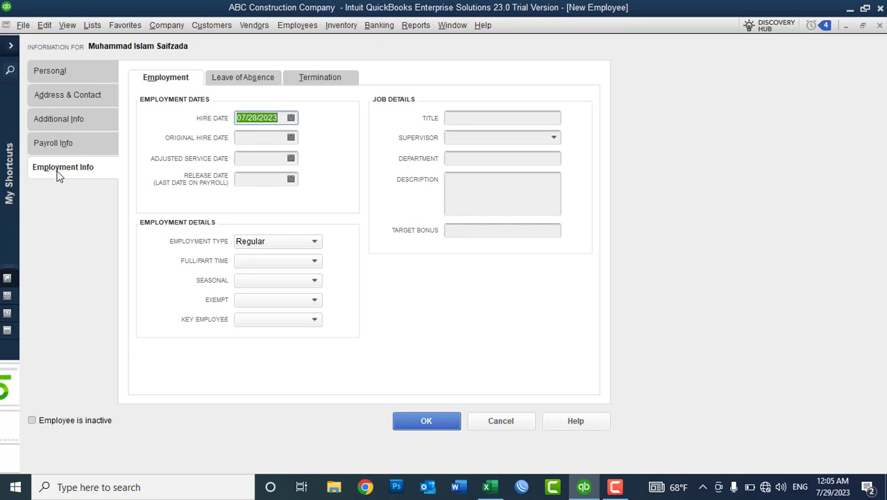
Set the hire date to 07/01/2022 and paste it as the original hire date.
left_click(281, 117)
type("2")
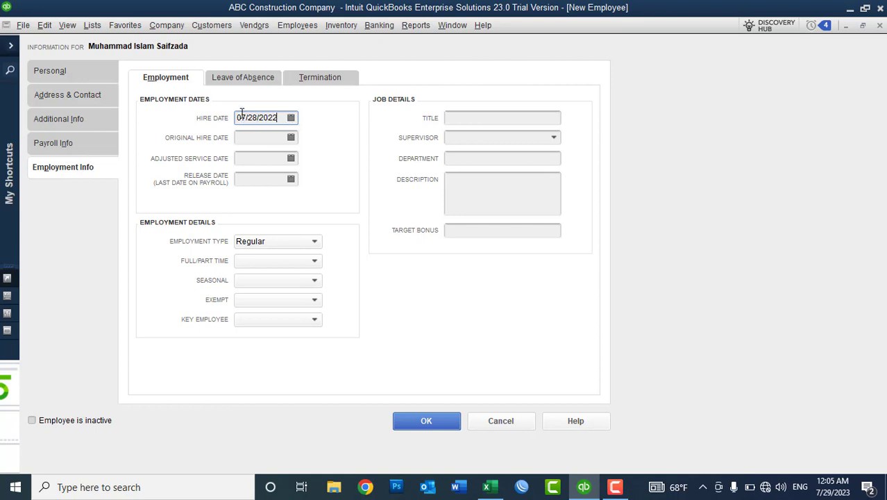
left_click(256, 118)
key("BackSpace")
key("BackSpace")
type("1")
left_click(263, 137)
left_click(280, 119)
key("ctrl+c")
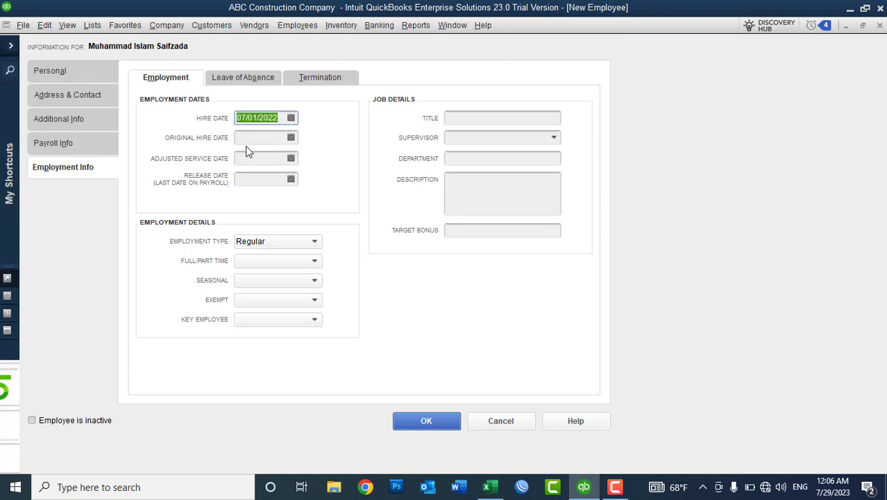
left_click(250, 139)
key("ctrl+v")
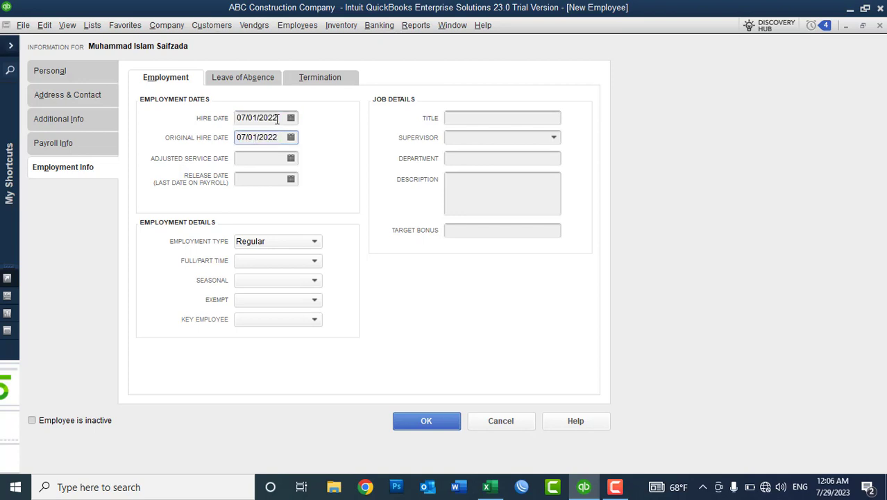
left_click(278, 119)
Enter 07/01/2023 as the release date and dismiss the information message.
left_click_drag(280, 119, 236, 118)
key("ctrl+c")
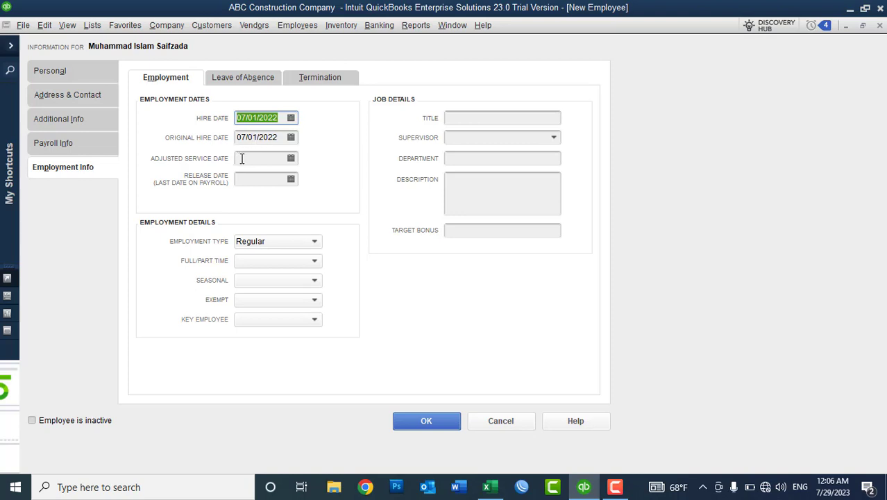
left_click(246, 159)
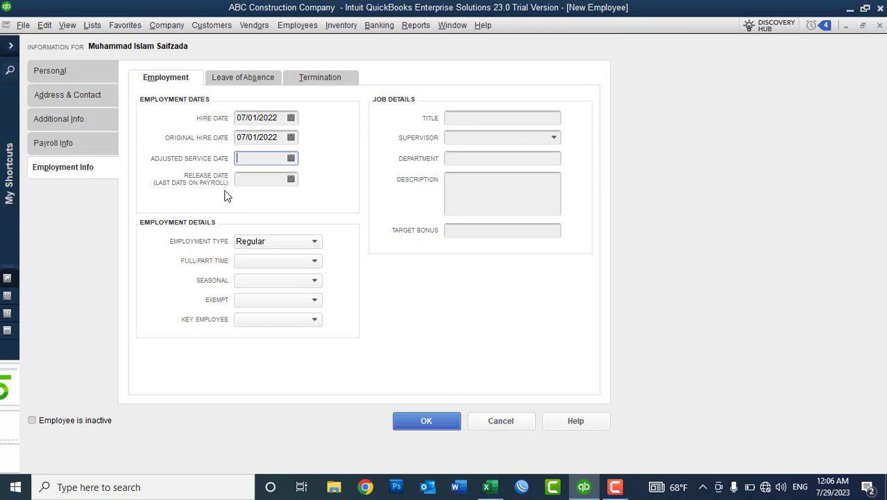
left_click(249, 185)
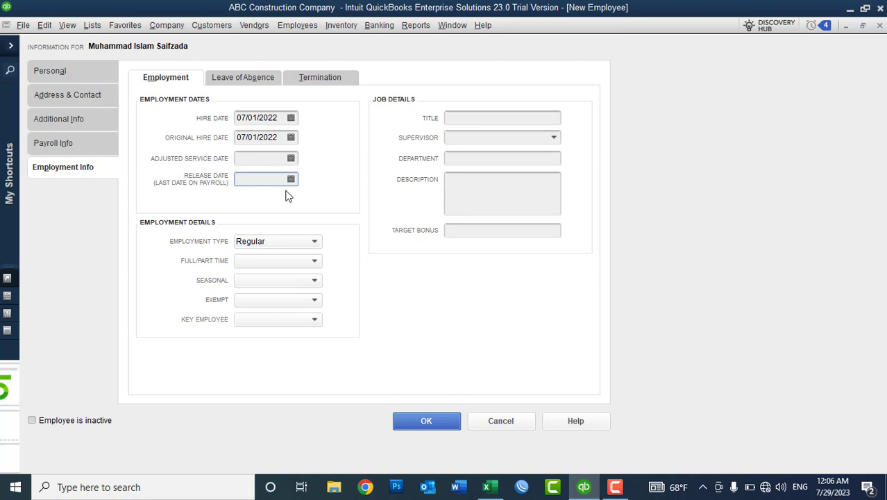
key("ctrl+v")
key("BackSpace")
type("3")
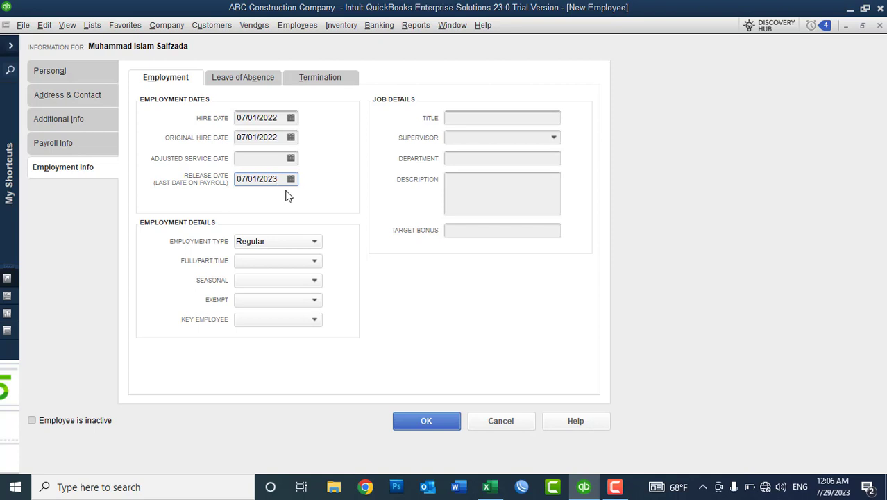
key("Tab")
left_click(443, 208)
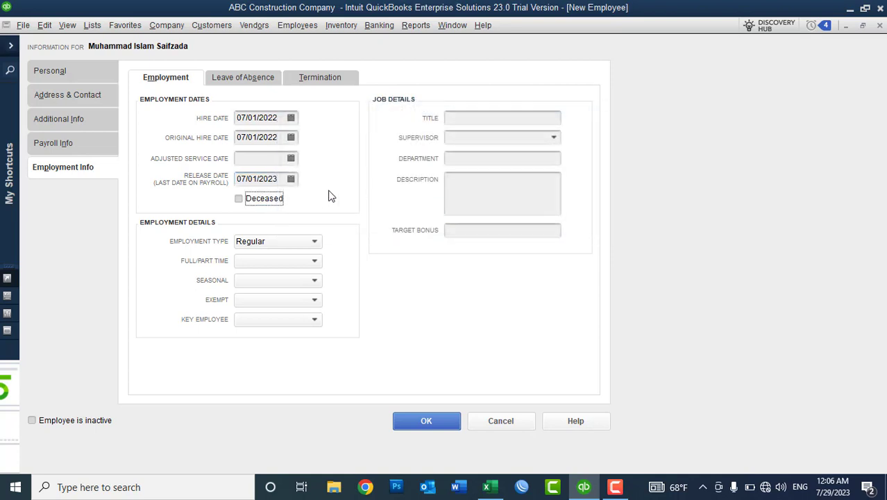
left_click(281, 178)
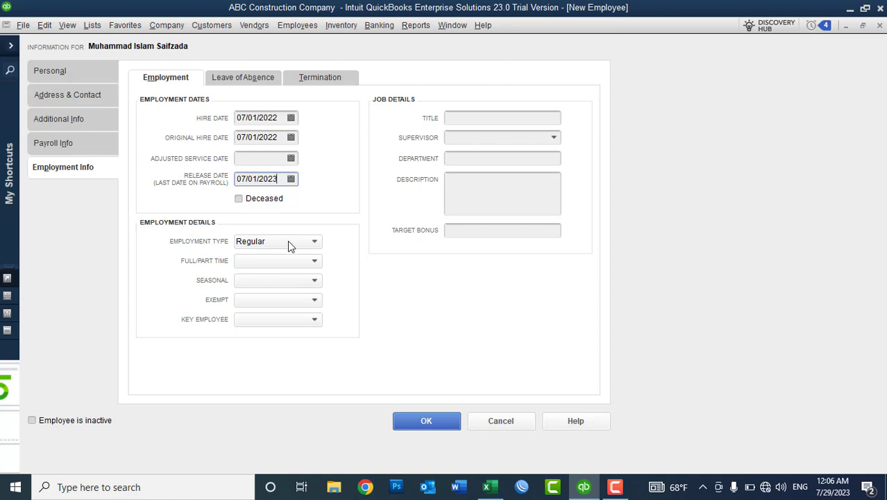
Make the employee Regular, Full-time, not seasonal, Non-Exempt, and a key employee.
left_click(260, 244)
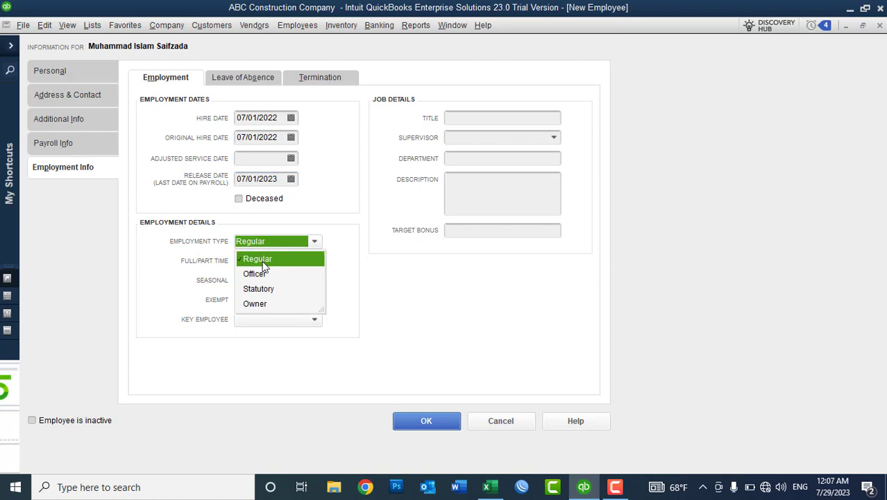
left_click(250, 258)
left_click(248, 262)
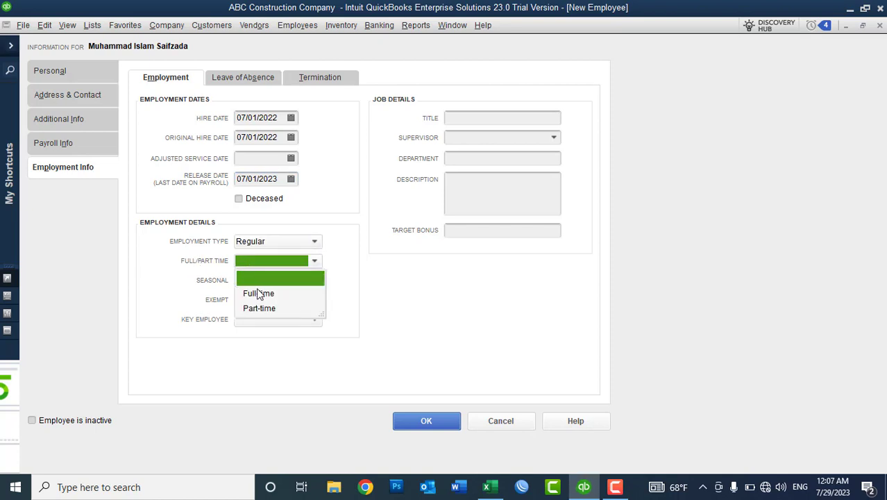
left_click(261, 294)
left_click(245, 287)
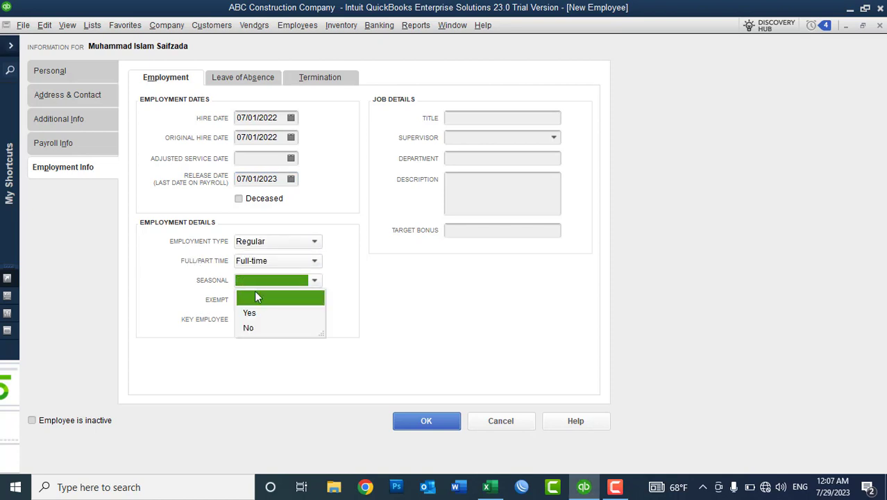
left_click(250, 327)
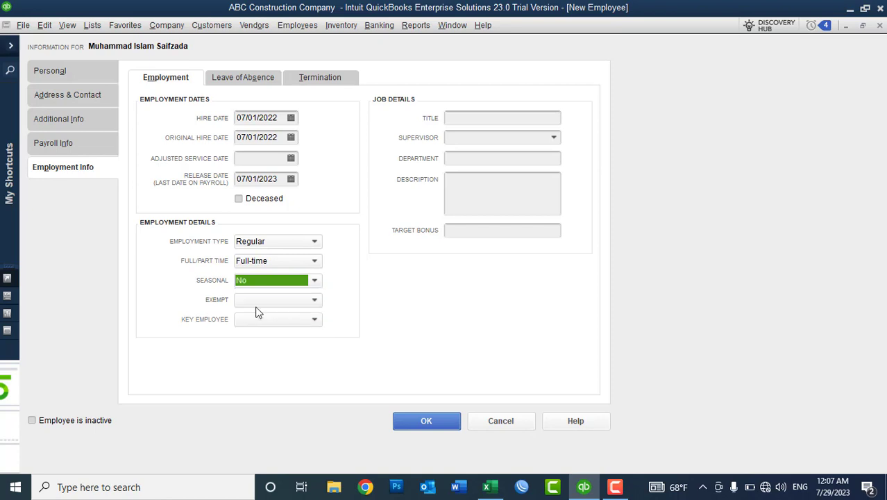
left_click(255, 303)
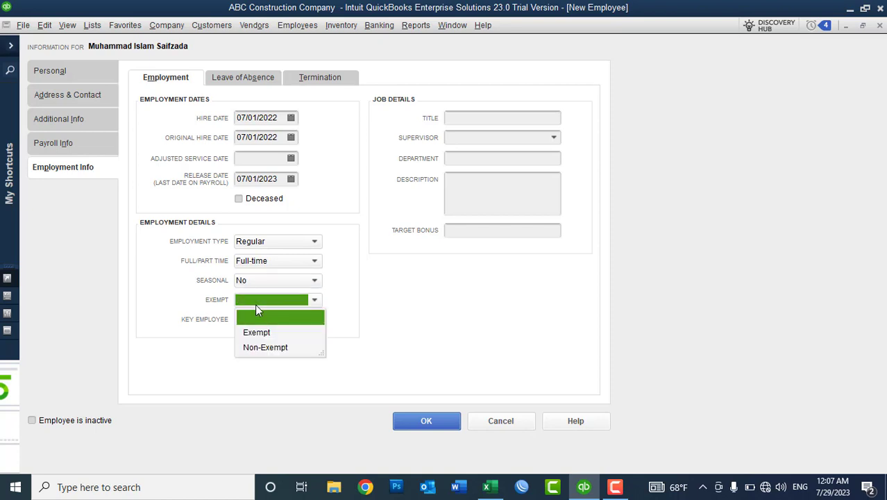
left_click(256, 354)
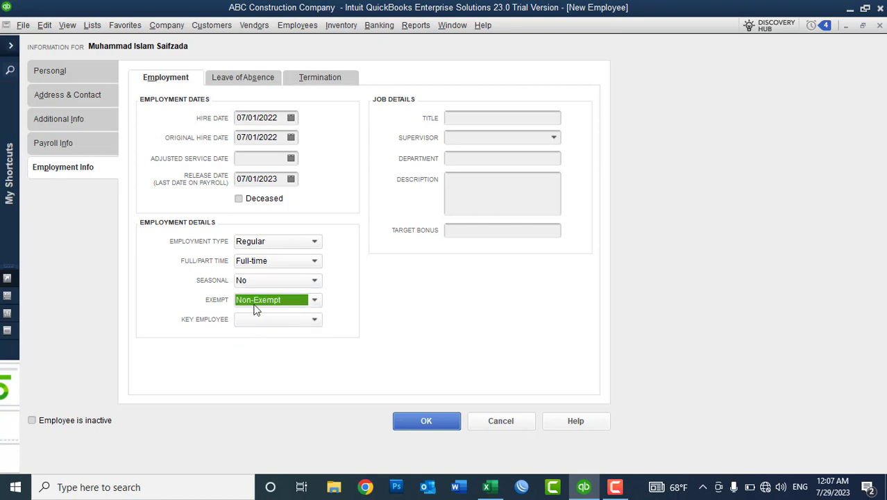
left_click(255, 325)
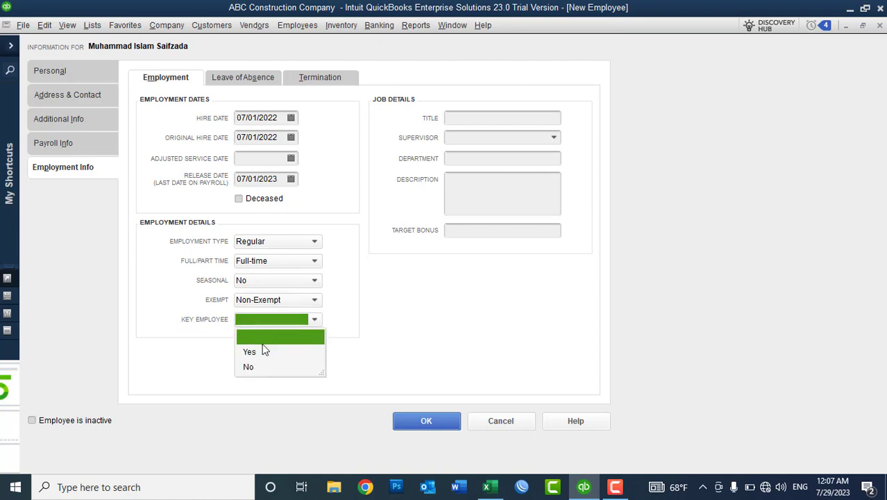
left_click(261, 352)
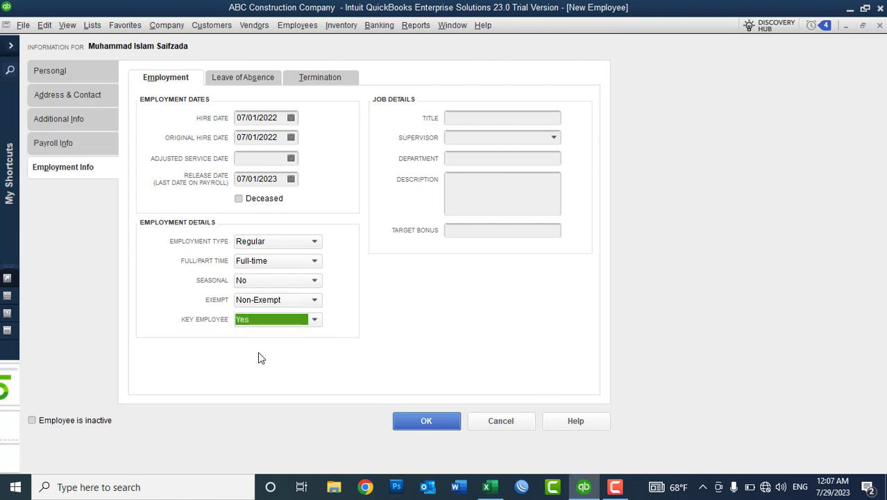
Enter job title 'IT General manager' and department 'IT Department', leaving supervisor blank.
left_click(472, 119)
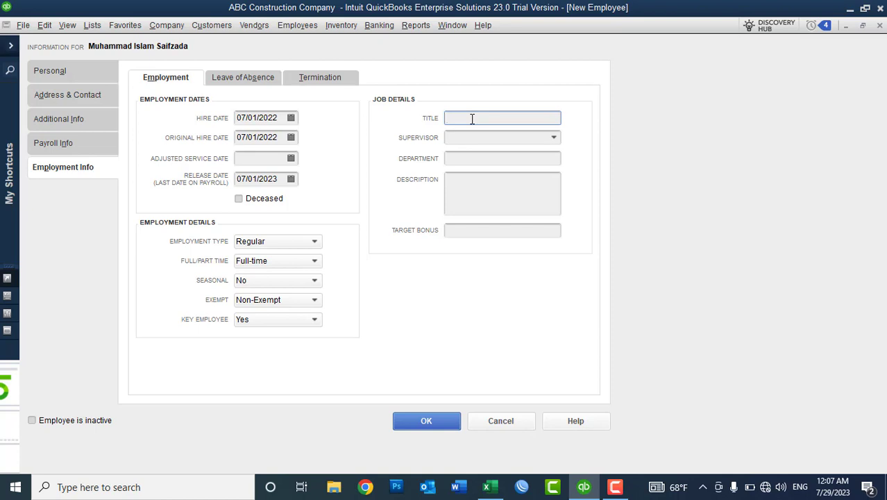
type("IT General manager")
left_click(555, 142)
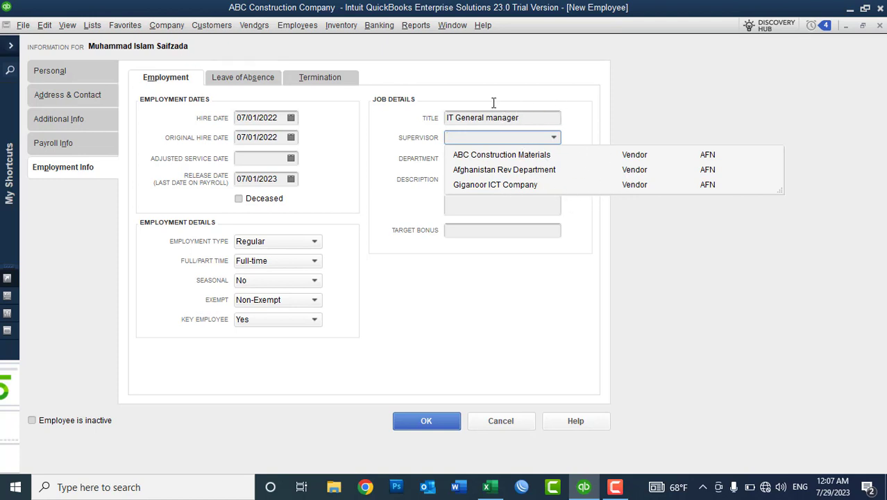
left_click(551, 136)
left_click(484, 138)
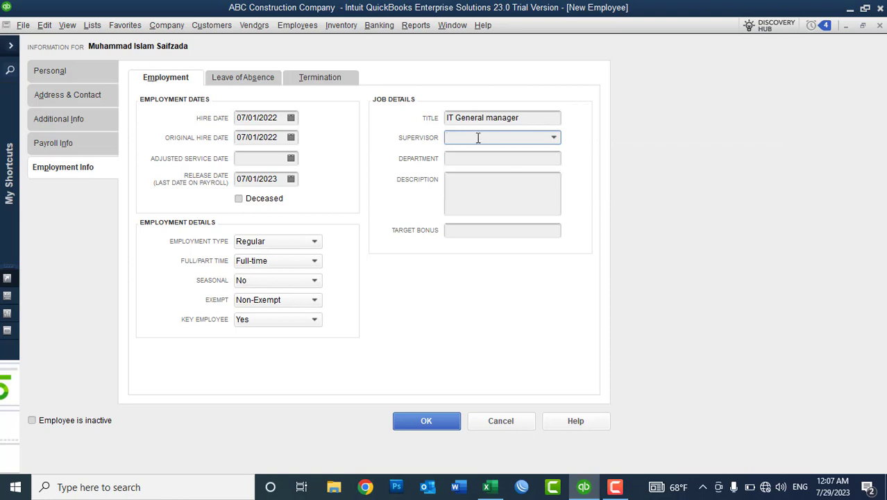
left_click(468, 155)
type("IT ")
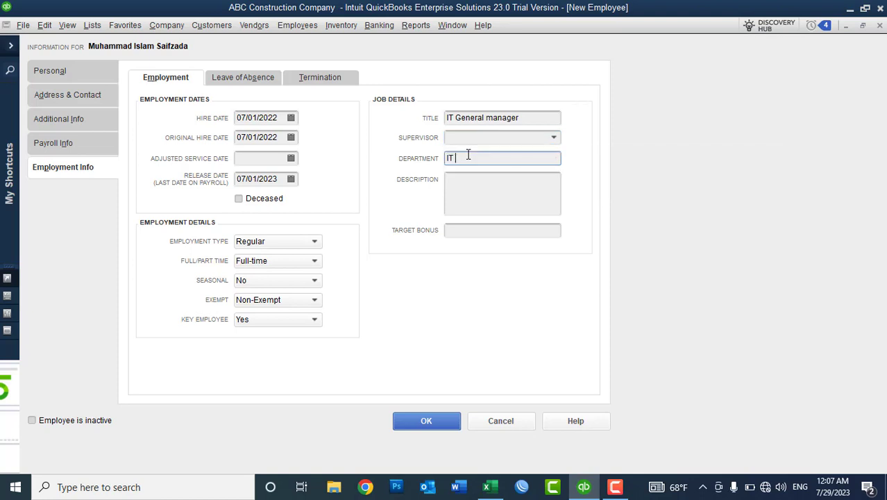
type("D")
key("BackSpace")
type("Department")
left_click(486, 199)
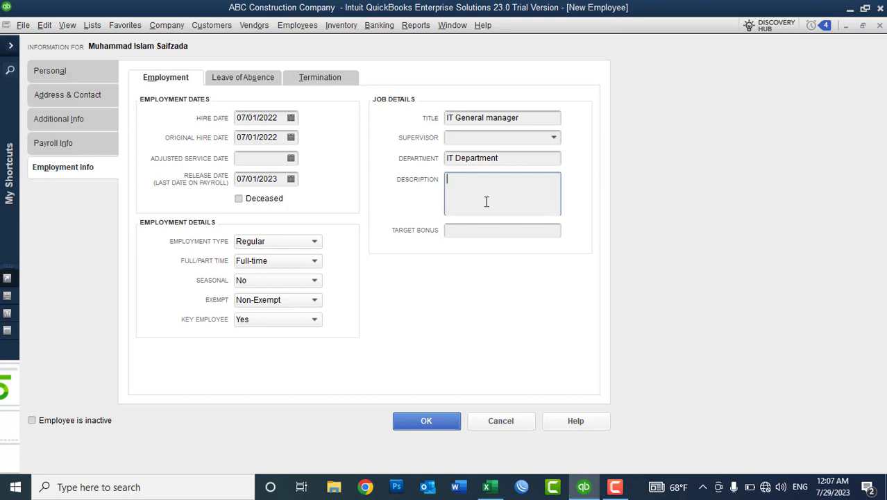
Set the target bonus to 200.00 and switch to Leave of Absence.
left_click(453, 233)
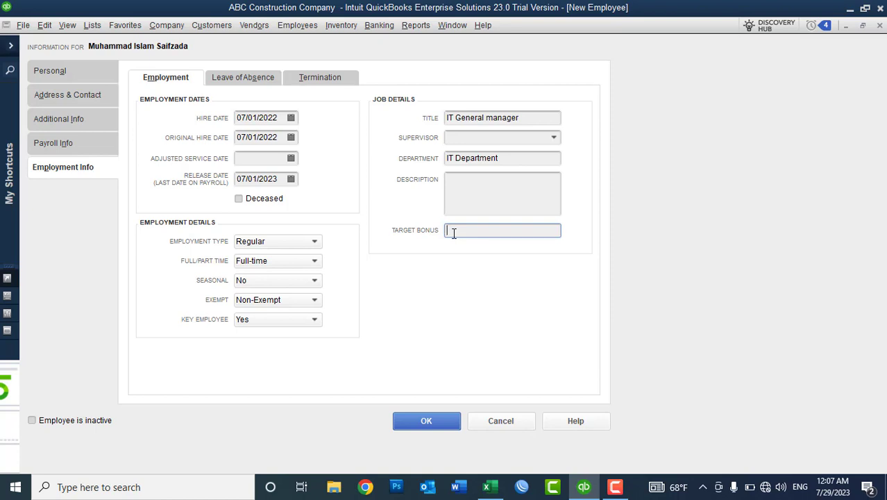
type("200")
key("Tab")
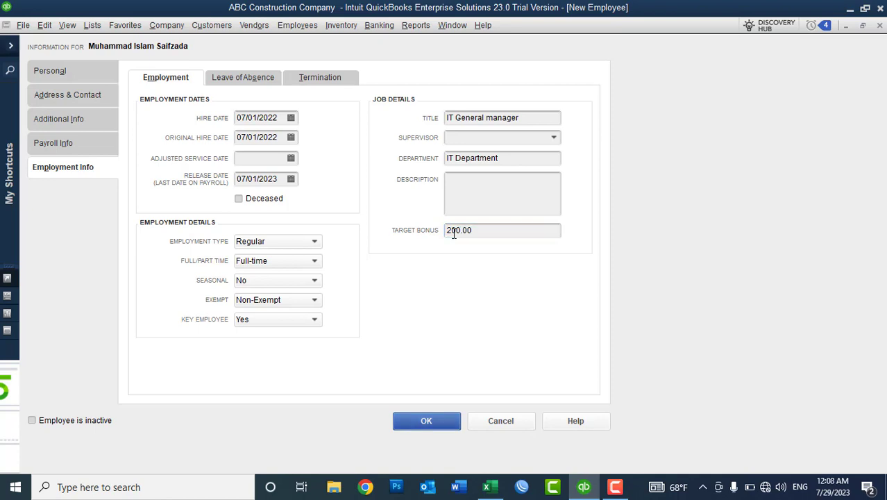
left_click(246, 82)
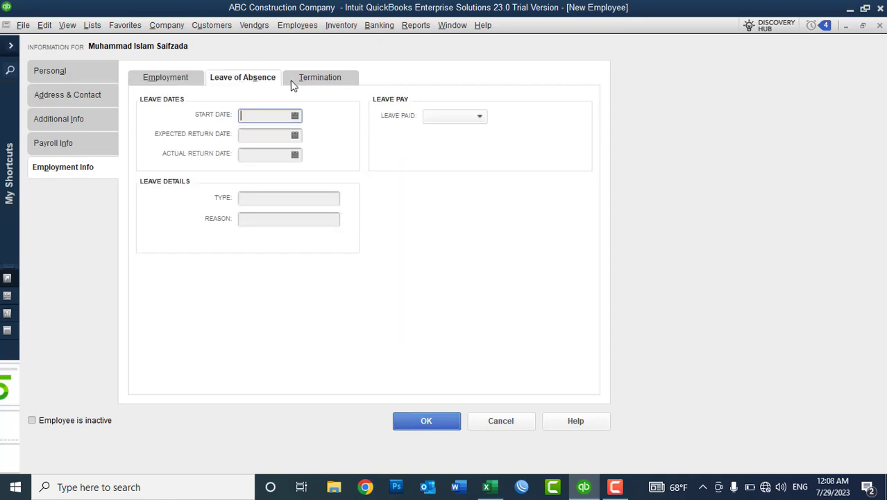
Set the leave start date to 06/20/2023 from the calendar.
left_click(297, 81)
left_click(260, 82)
left_click(318, 87)
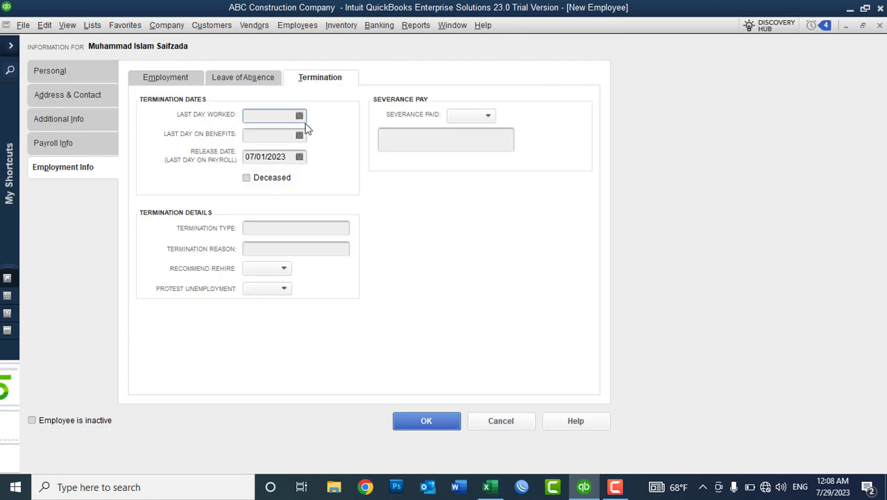
left_click(252, 79)
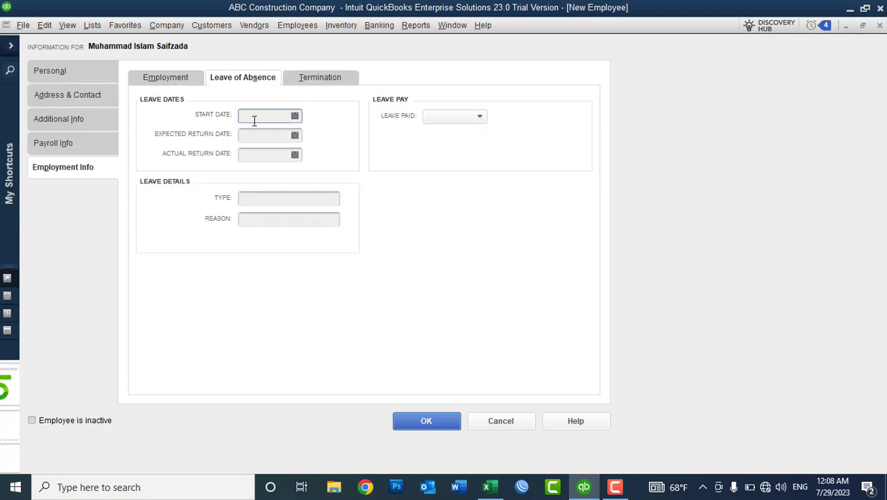
left_click(295, 117)
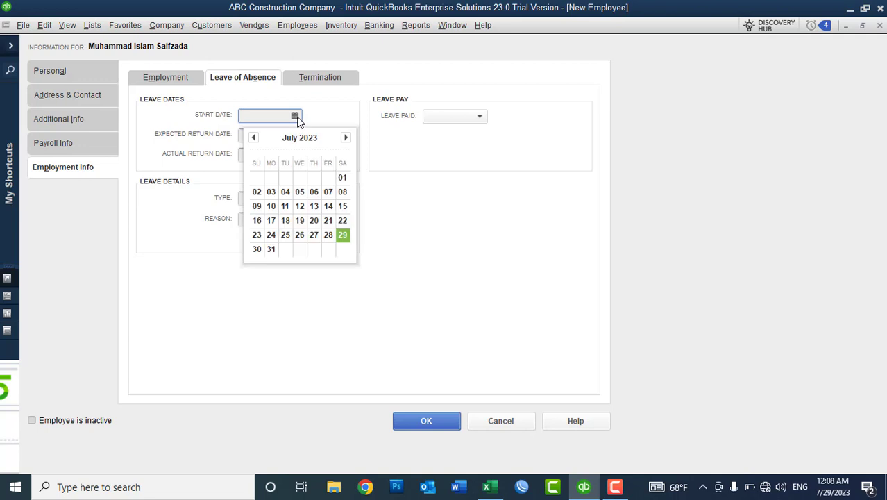
left_click(312, 220)
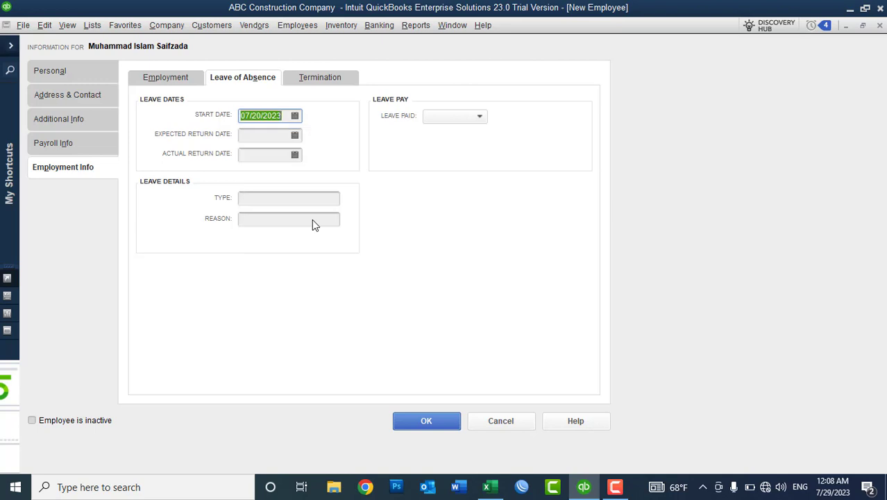
left_click(295, 116)
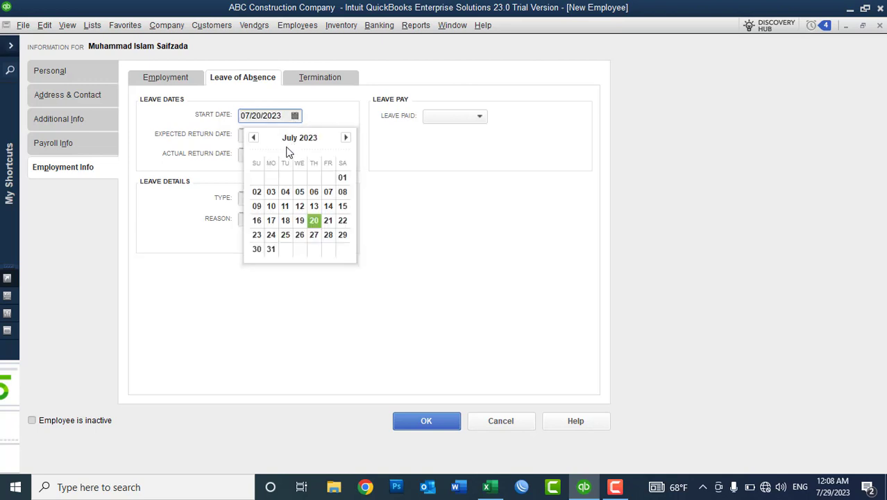
left_click(254, 138)
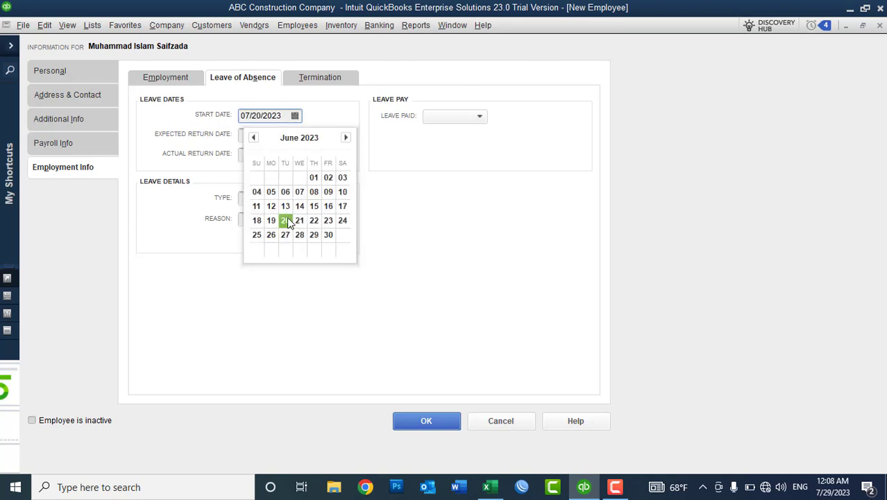
left_click(286, 220)
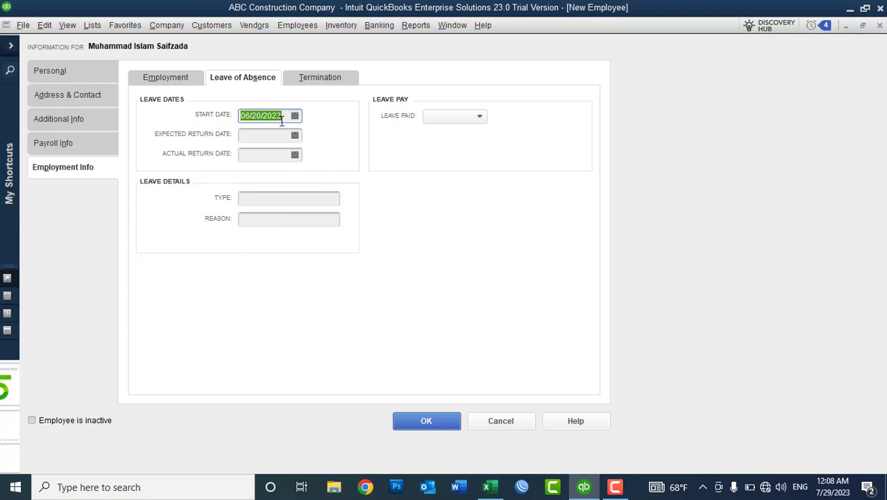
Set both the expected and actual return dates to 06/30/2023.
left_click(275, 136)
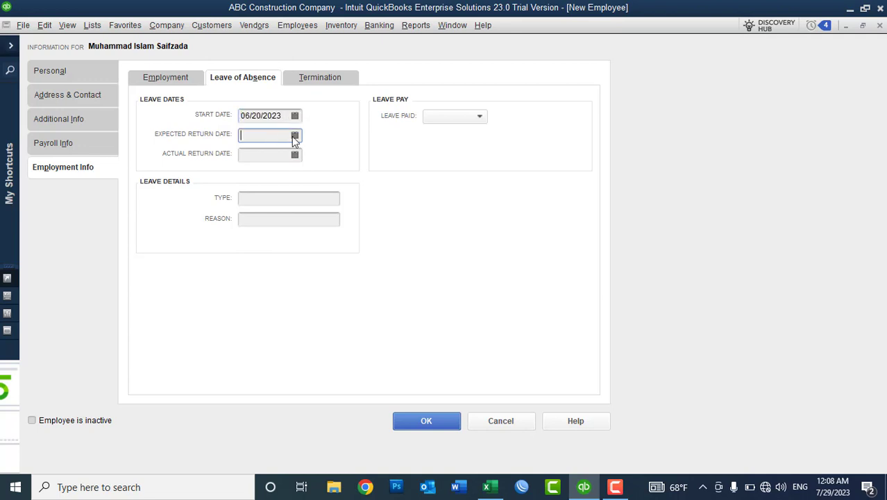
left_click(294, 136)
left_click(255, 157)
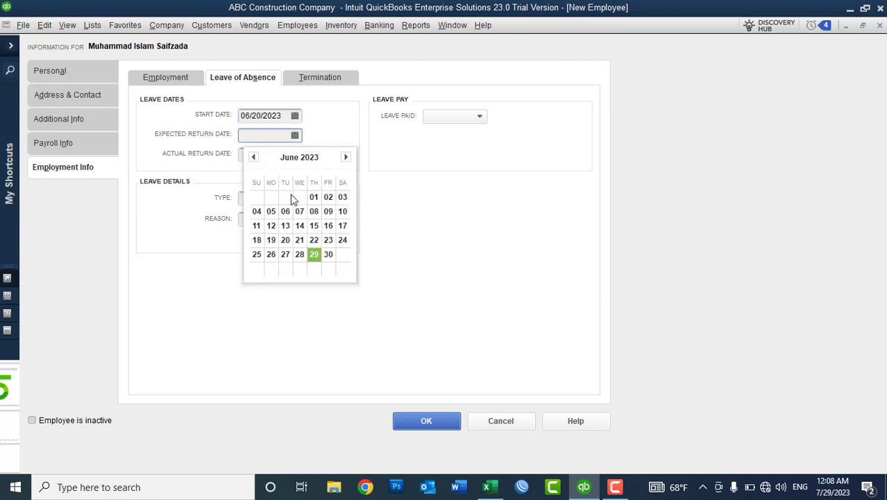
left_click(327, 254)
left_click(277, 154)
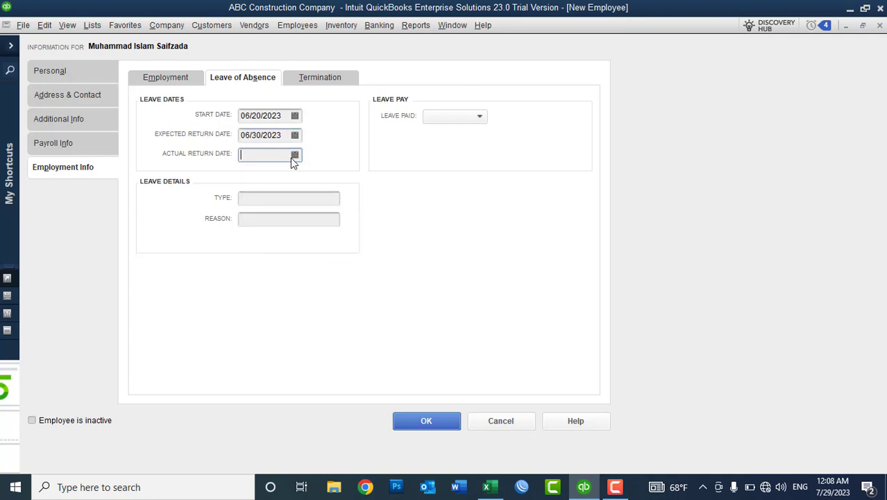
left_click(293, 158)
left_click(253, 177)
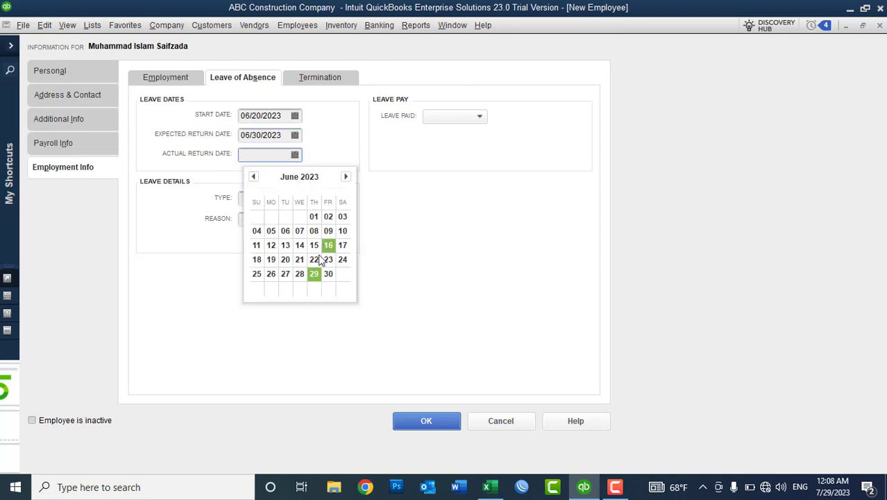
left_click(326, 275)
left_click(286, 135)
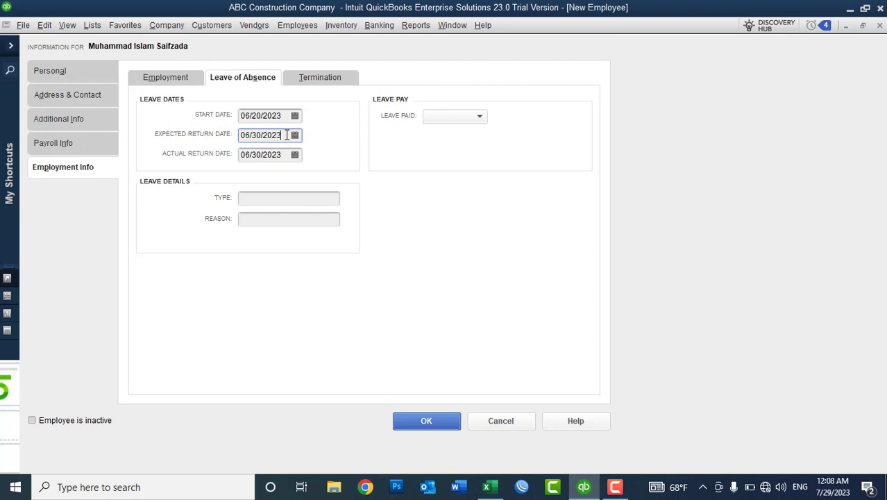
Enter leave type Annual, mark the leave as paid, and move to Termination.
left_click(262, 198)
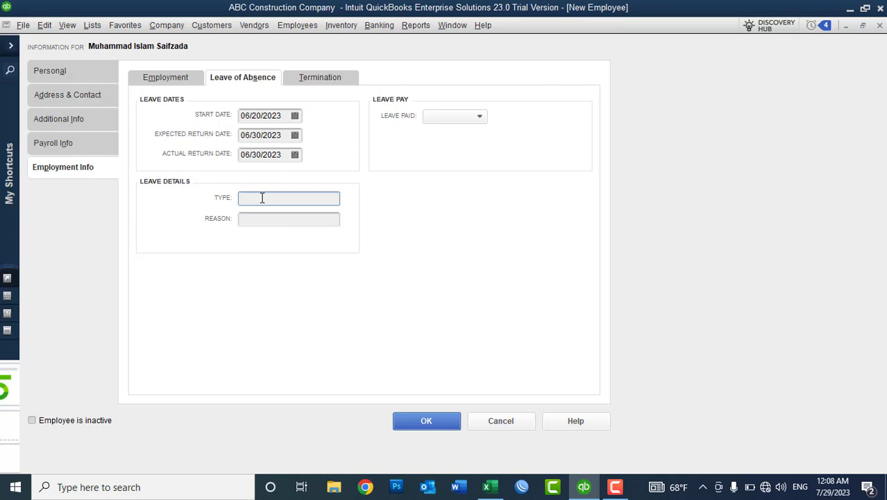
type("Annual")
left_click(255, 217)
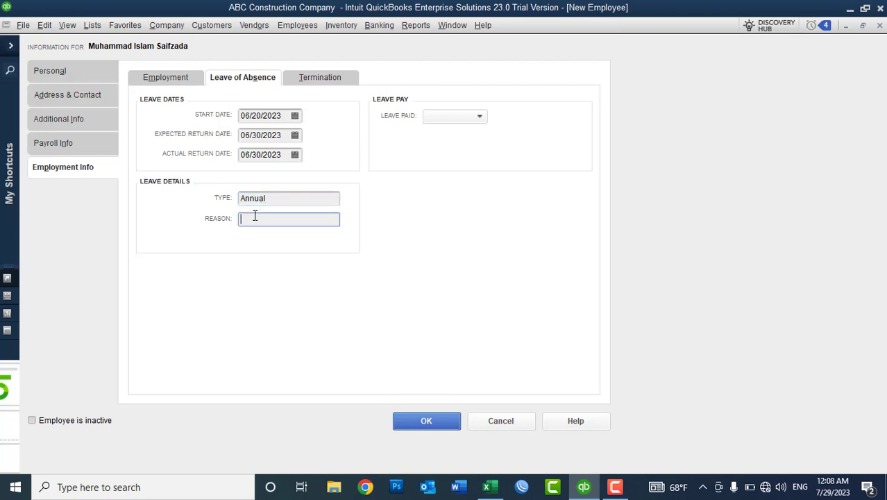
left_click(441, 118)
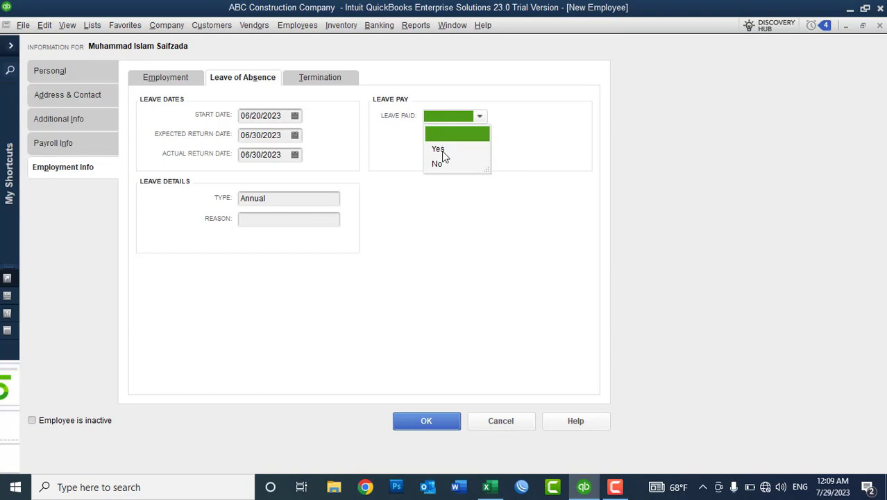
left_click(442, 152)
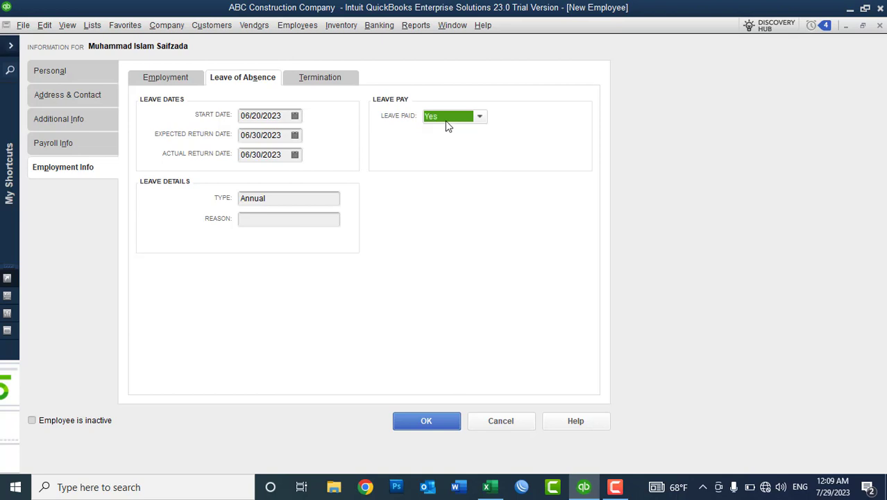
left_click(448, 124)
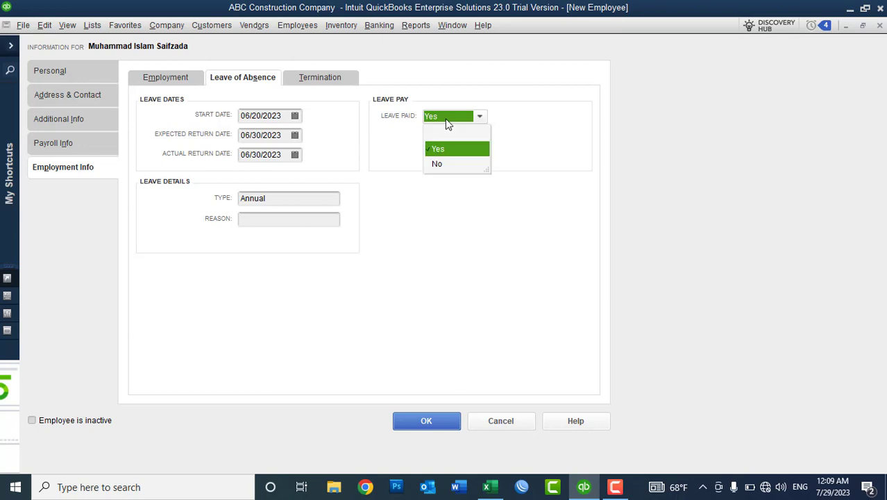
left_click(446, 122)
left_click(303, 82)
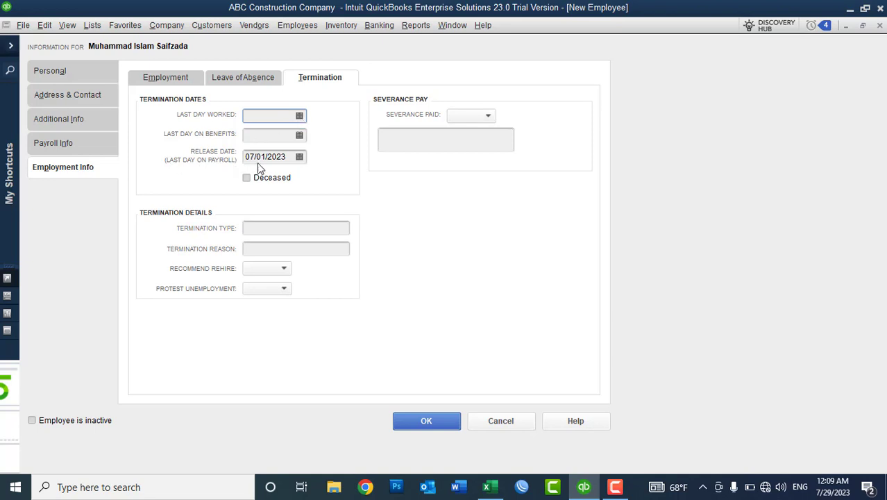
Fill last day worked and last day on benefits with 07/01/2023.
left_click_drag(282, 159, 226, 157)
key("ctrl+c")
left_click(254, 115)
key("ctrl+v")
key("Tab")
key("ctrl+v")
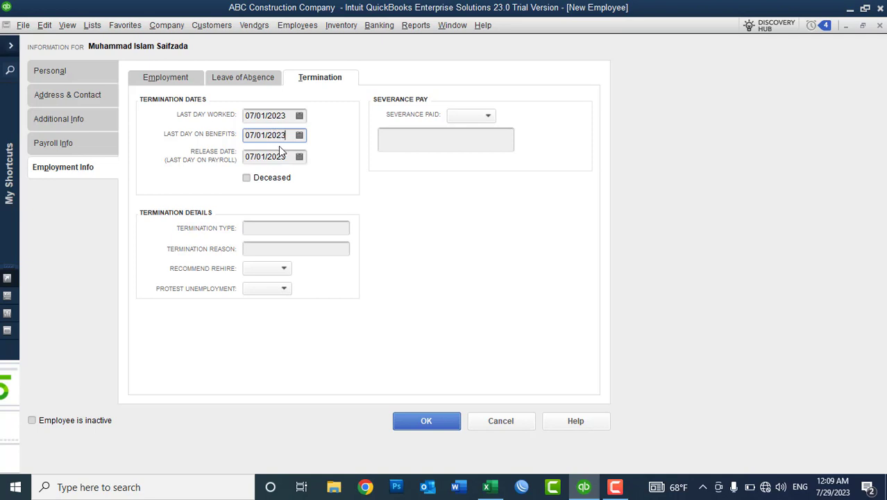
Enter End of Project as termination type and reason, recommend rehire, don't protest unemployment.
left_click(267, 226)
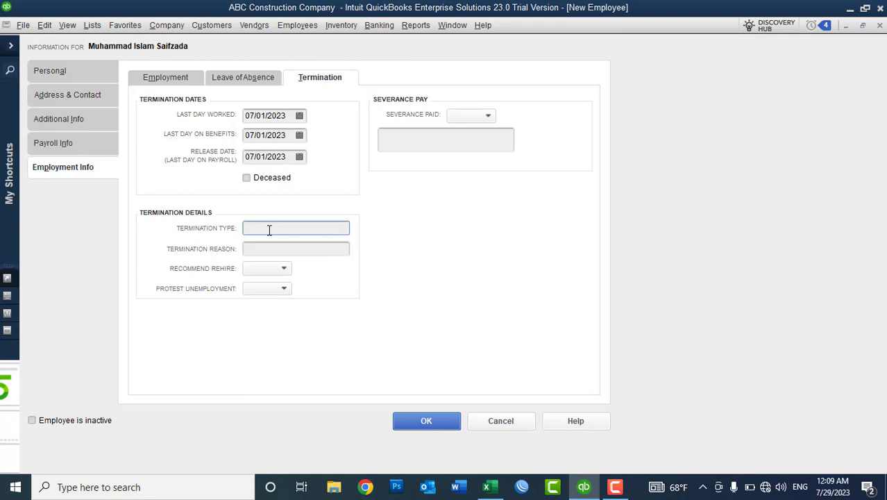
type("End of Project")
left_click_drag(303, 228, 229, 226)
key("ctrl+c")
left_click(261, 250)
key("ctrl+v")
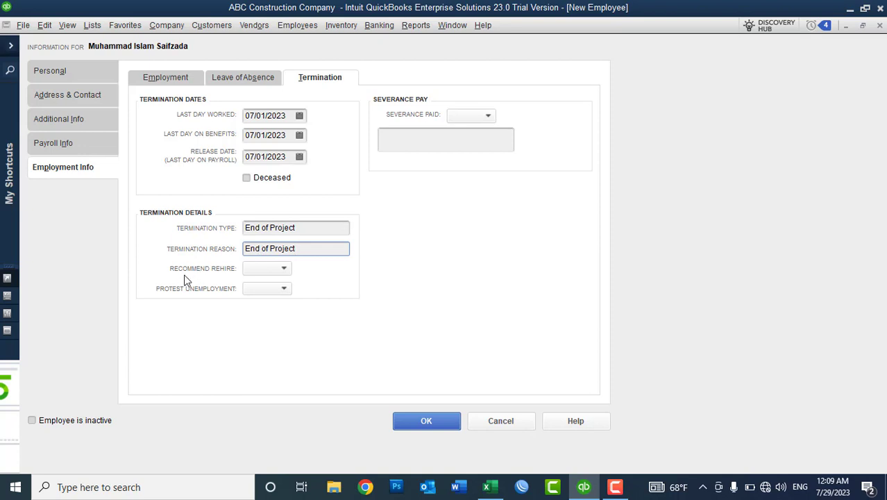
left_click(261, 270)
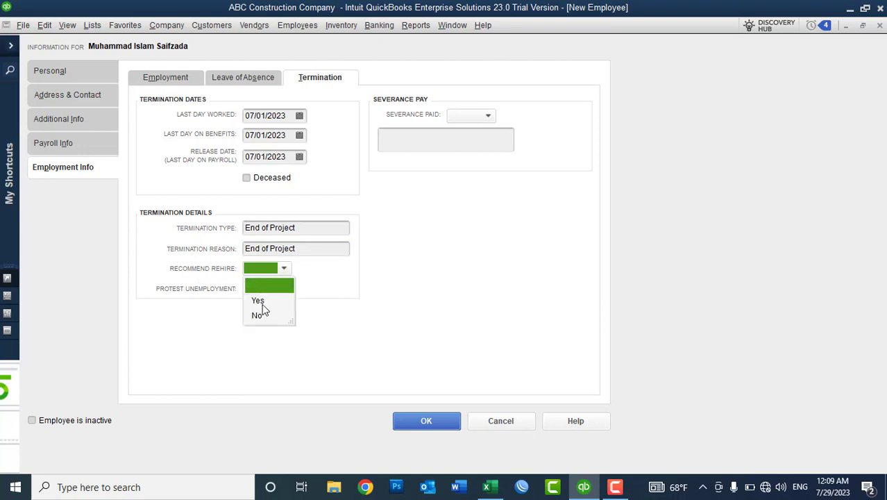
left_click(260, 302)
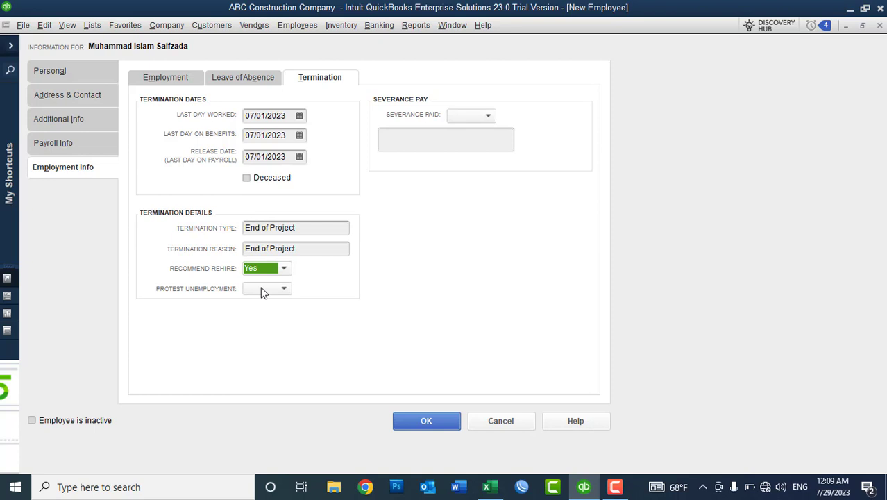
left_click(263, 292)
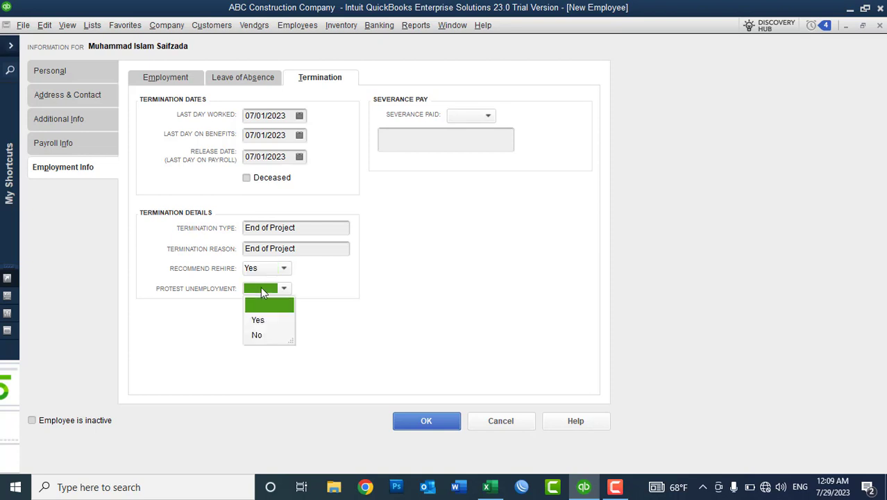
left_click(257, 335)
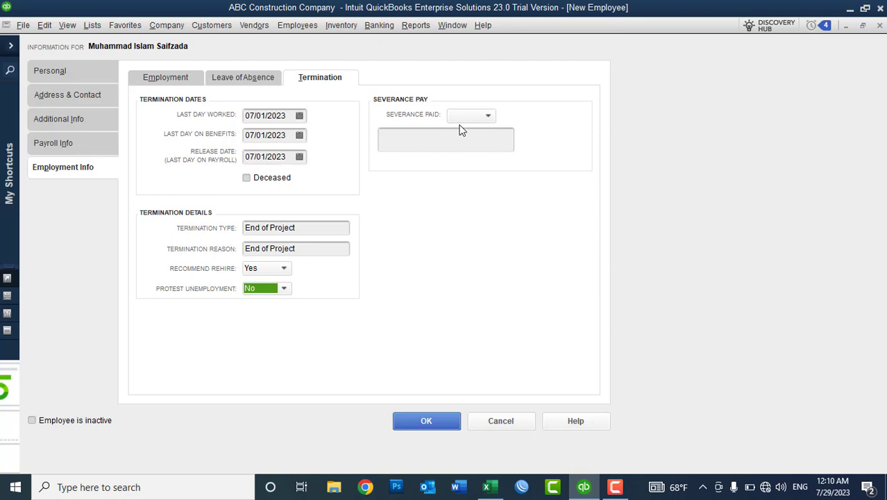
Set Severance Paid to No and save the employee record.
left_click(462, 116)
left_click(464, 151)
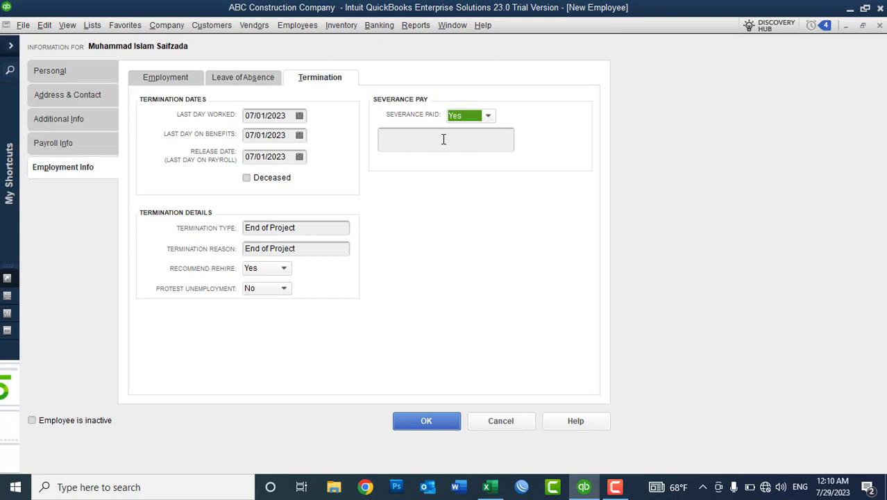
left_click(463, 117)
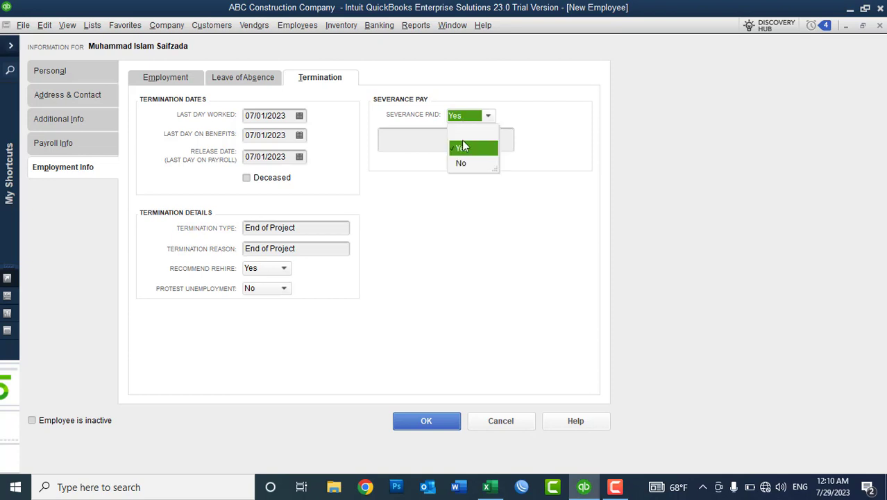
left_click(462, 164)
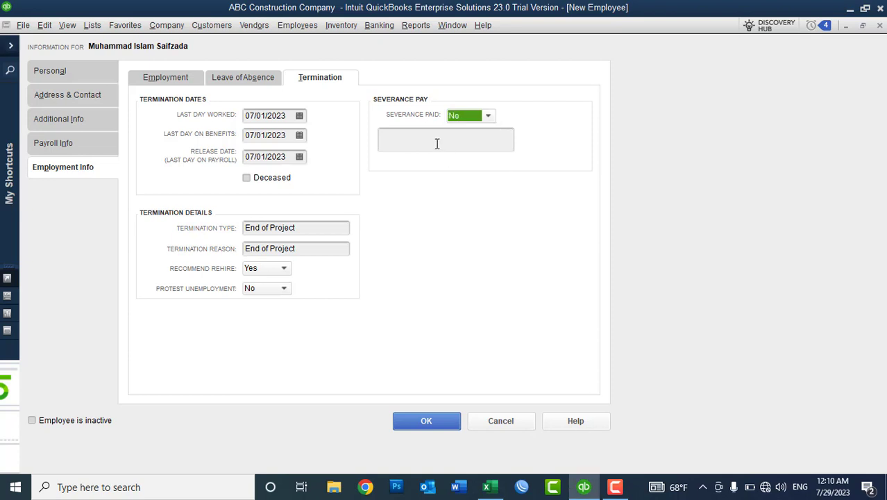
left_click(437, 144)
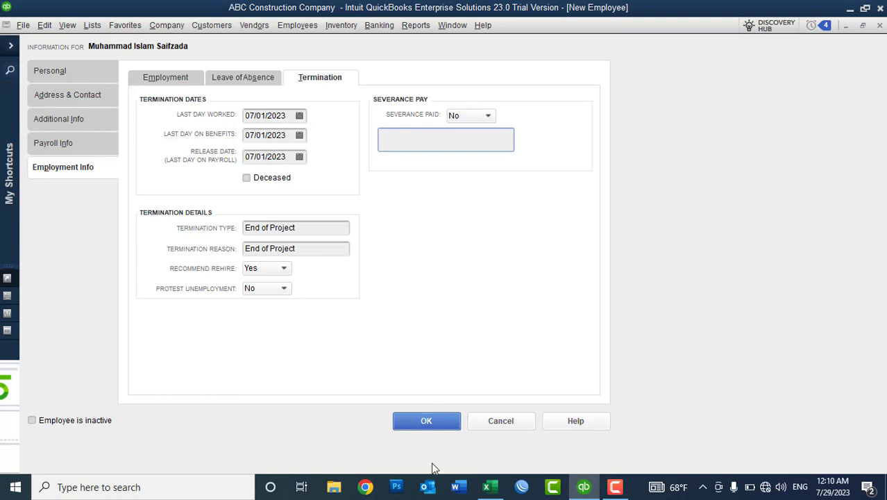
left_click(425, 422)
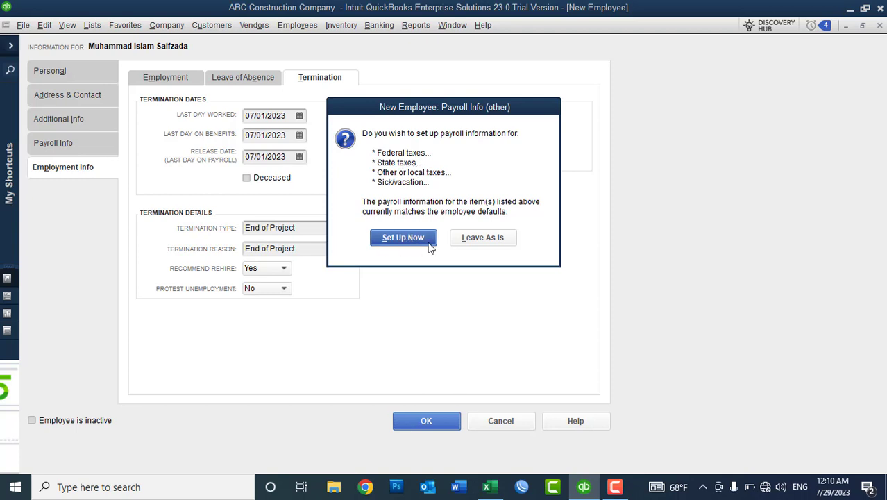
Leave the extra payroll items as is to finish saving the employee.
left_click(483, 238)
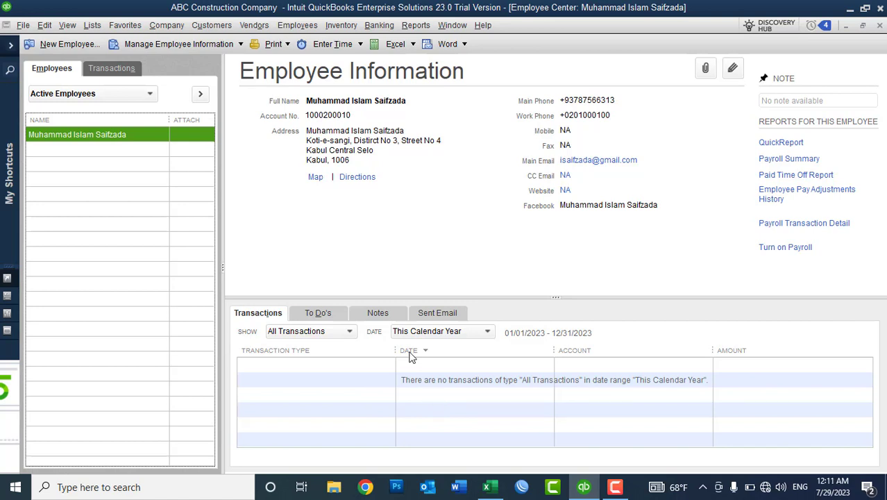
Edit the employee, go to Additional Info, and drop down the Billing Rate Level list.
right_click(124, 138)
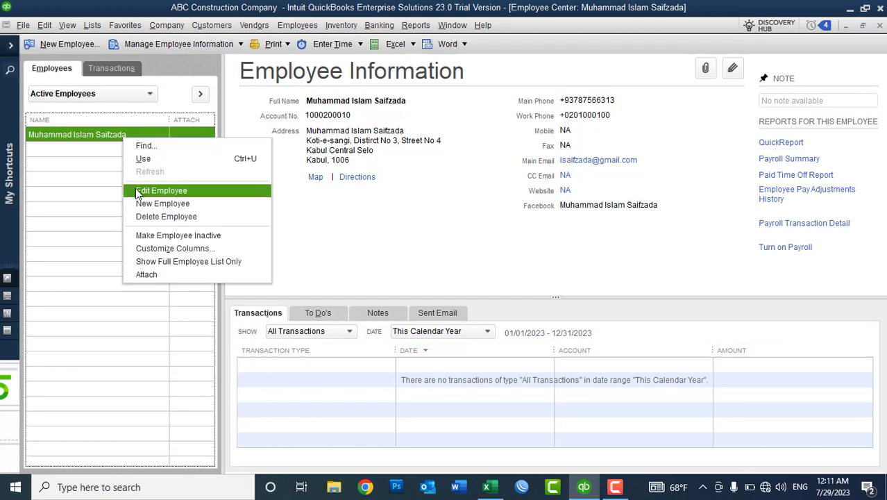
left_click(136, 188)
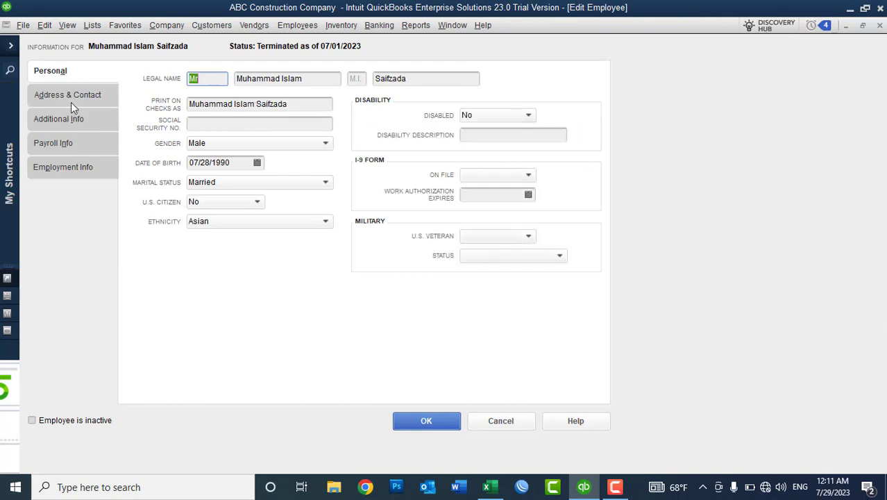
left_click(60, 121)
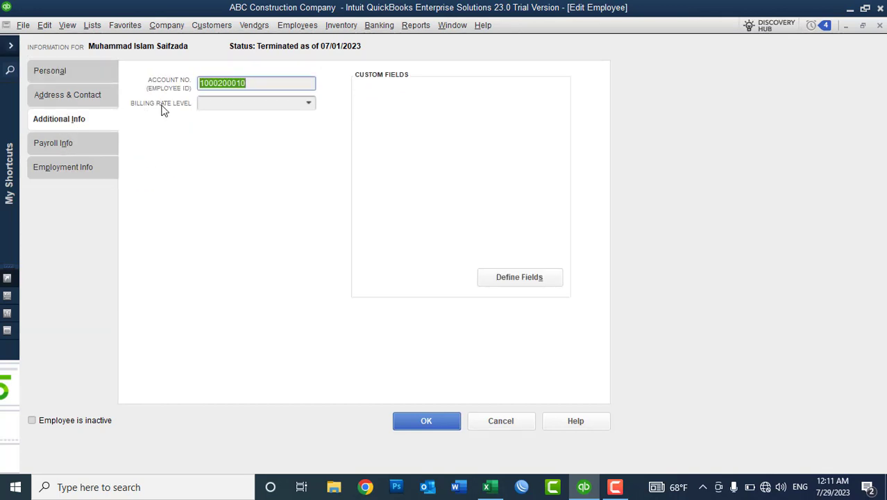
left_click(224, 105)
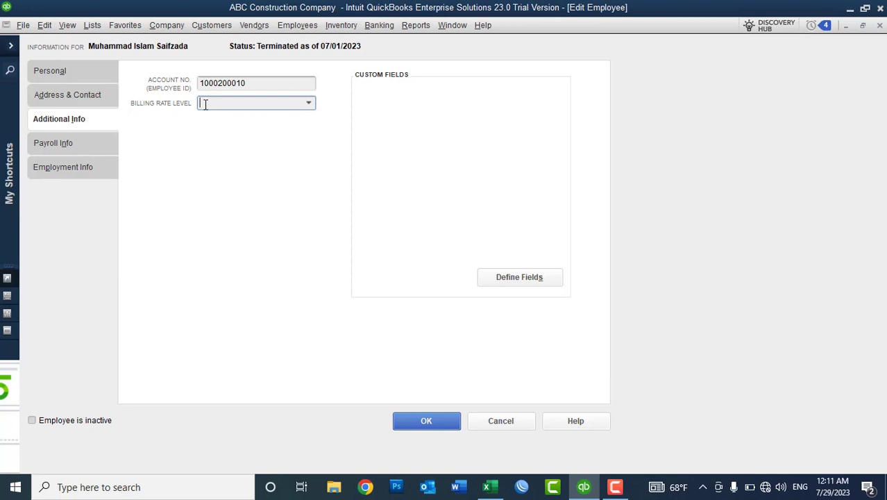
left_click(205, 104)
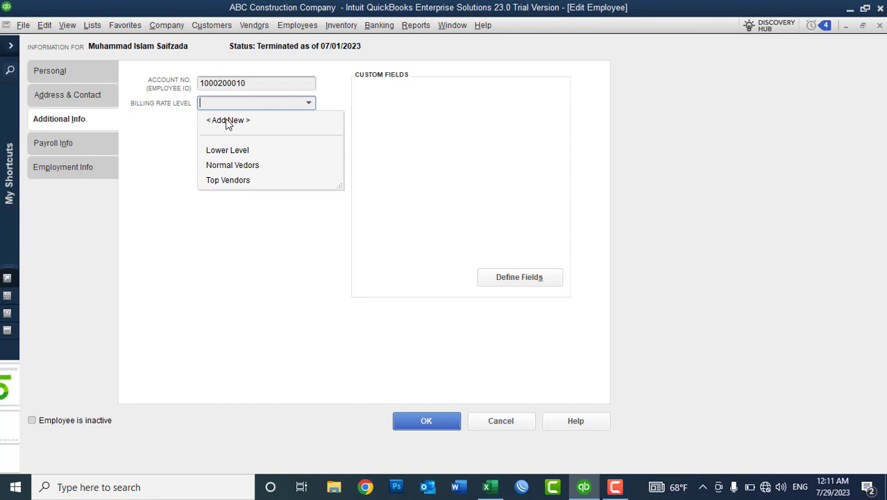
Create a Top Trainer level with custom hourly rates per service item, selecting all items.
left_click(228, 122)
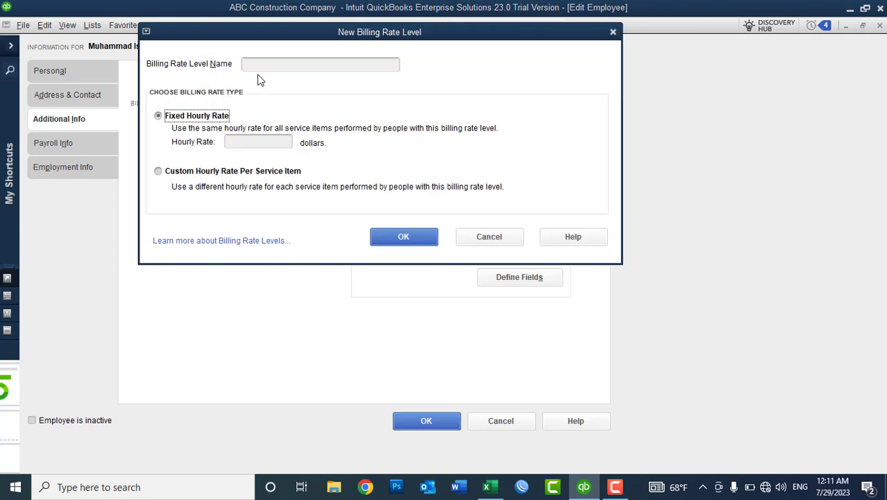
left_click(257, 68)
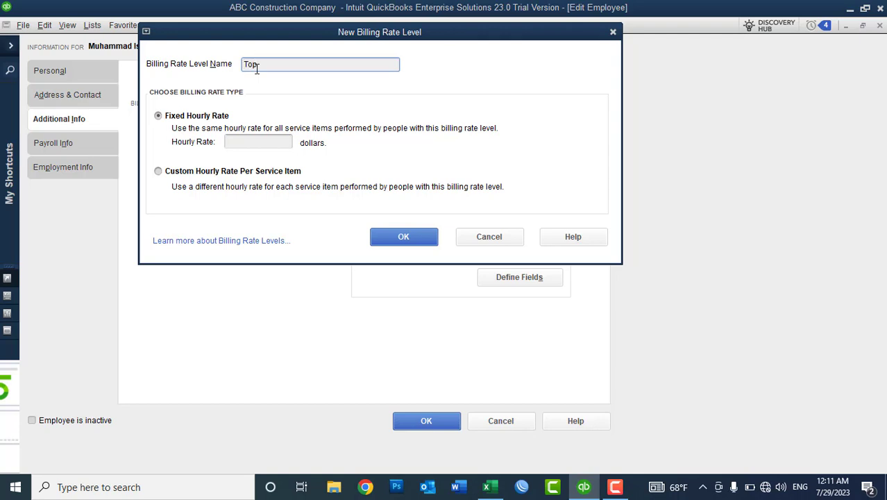
type("Top Trainer")
left_click(159, 172)
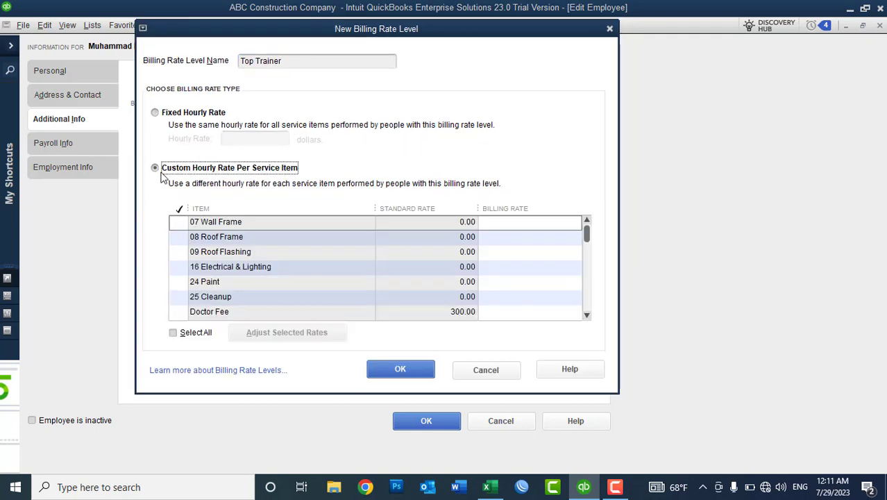
left_click(195, 333)
left_click_drag(587, 236, 587, 321)
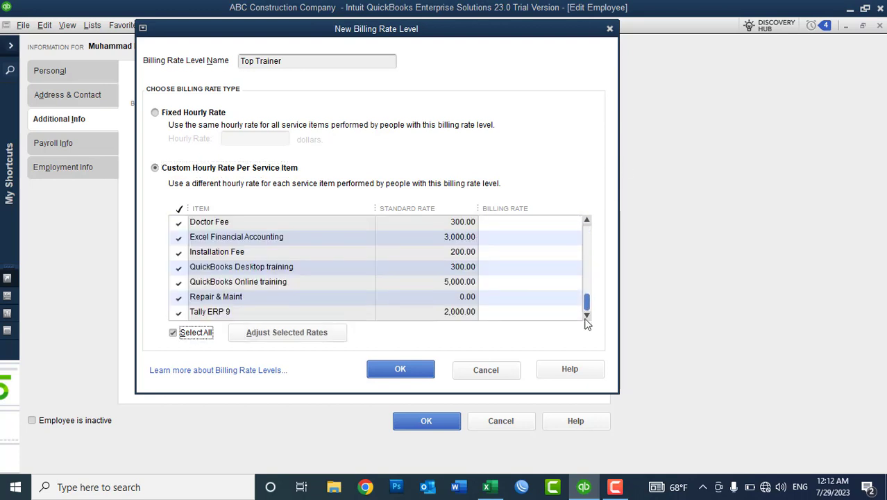
left_click_drag(586, 322, 597, 218)
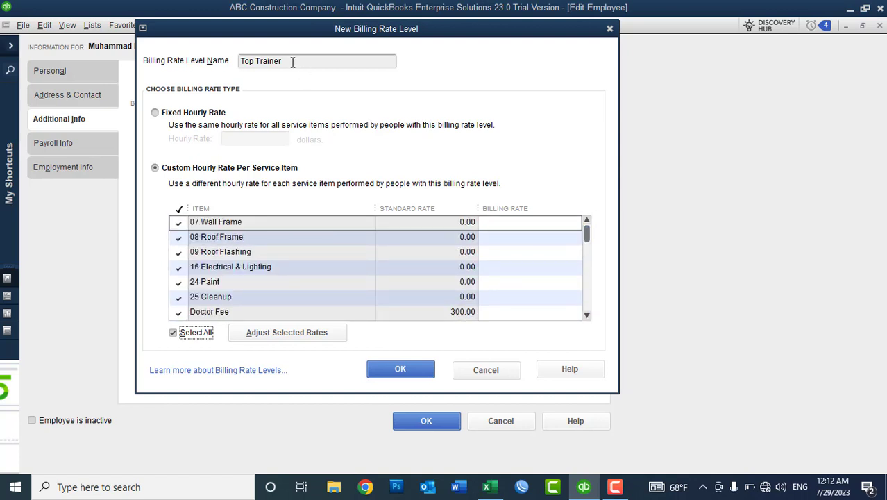
left_click_drag(305, 60, 236, 60)
left_click(240, 61)
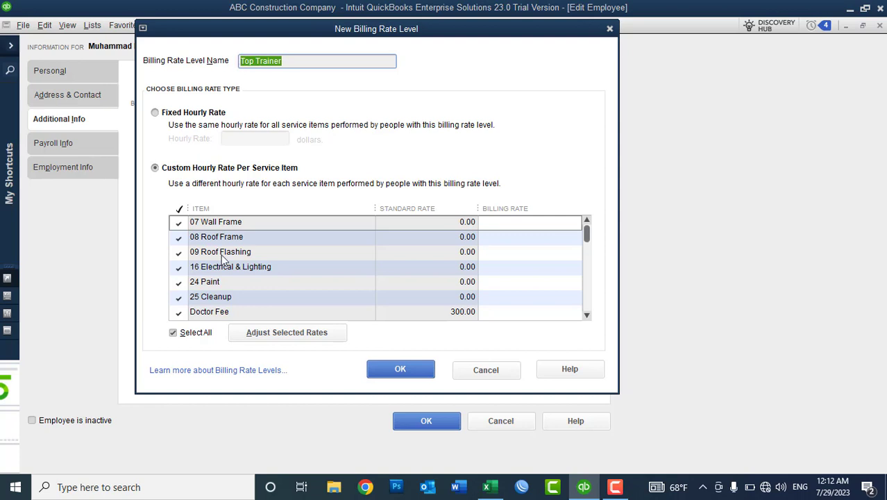
left_click(587, 315)
left_click(587, 315)
left_click(586, 316)
left_click(587, 316)
left_click(586, 315)
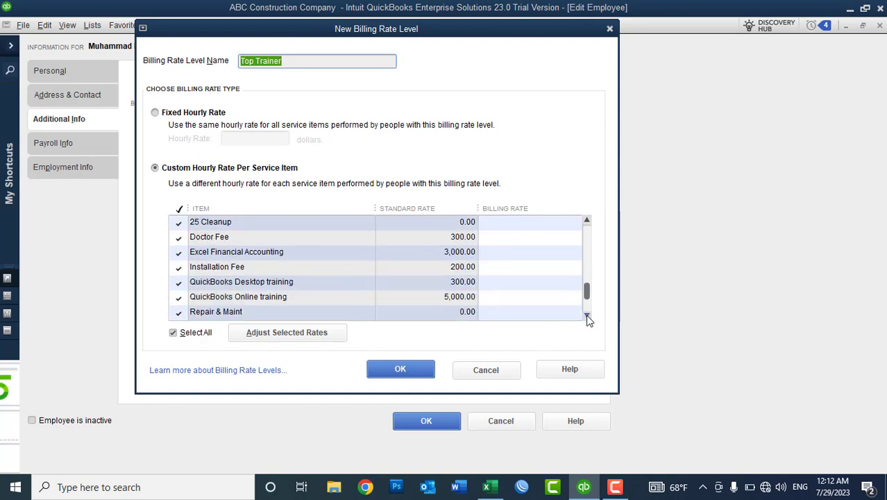
Raise all selected item rates 10.0% higher than standard and save the level.
left_click(312, 331)
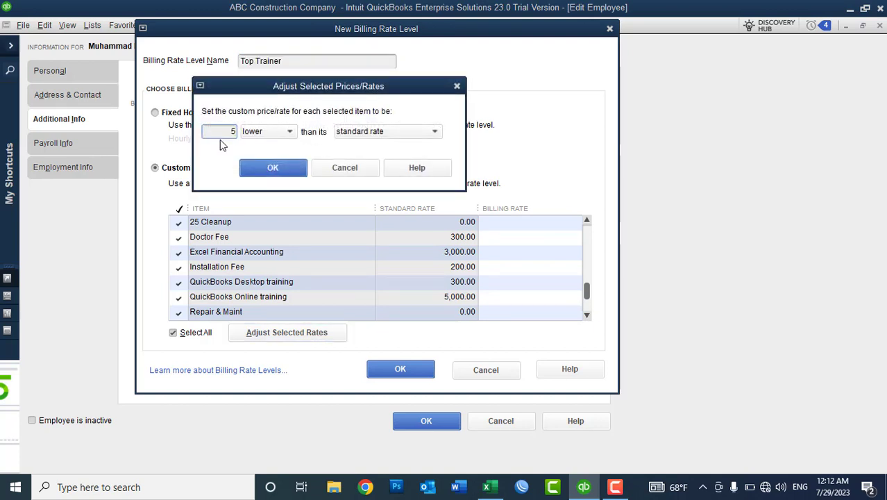
key("BackSpace")
type("10.0%")
left_click(252, 133)
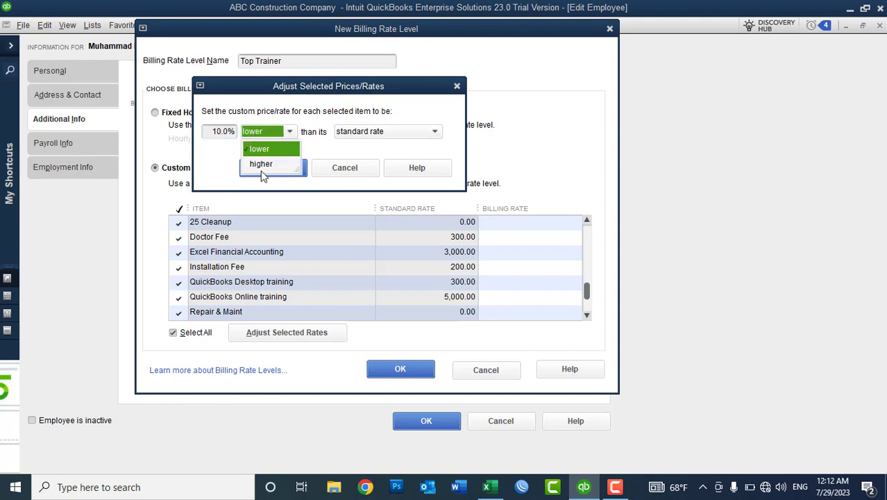
left_click(262, 165)
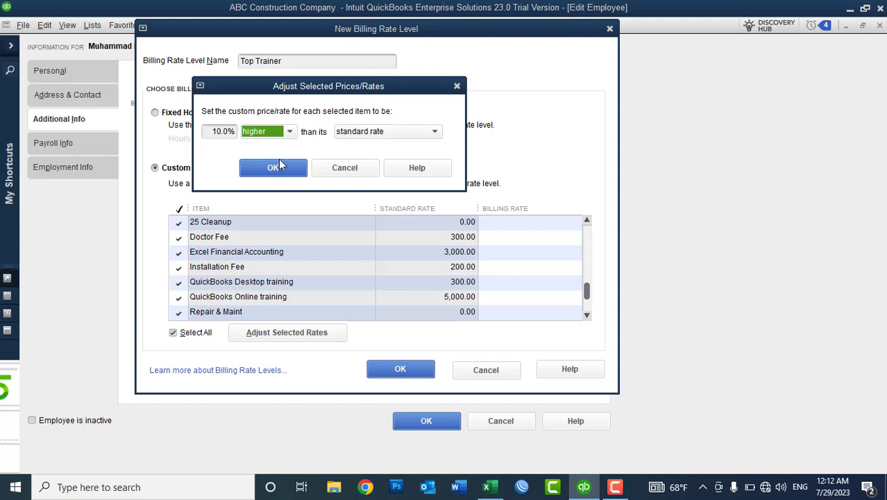
left_click(274, 168)
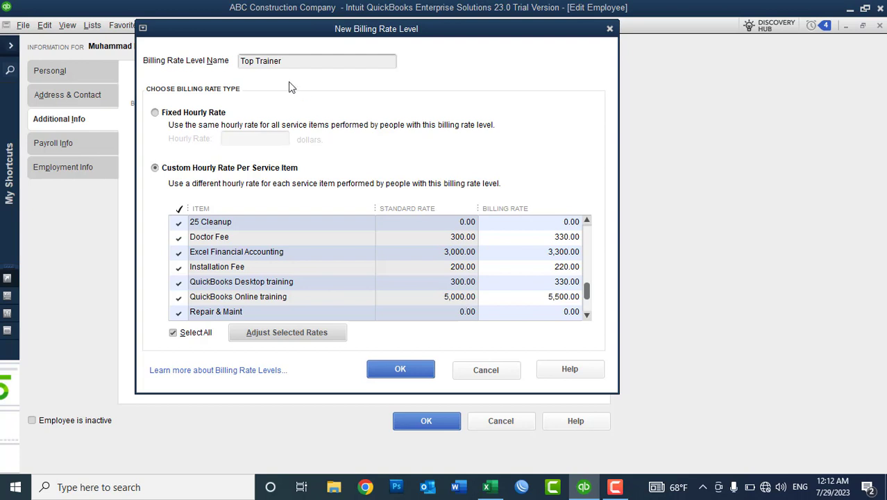
left_click_drag(296, 62, 237, 60)
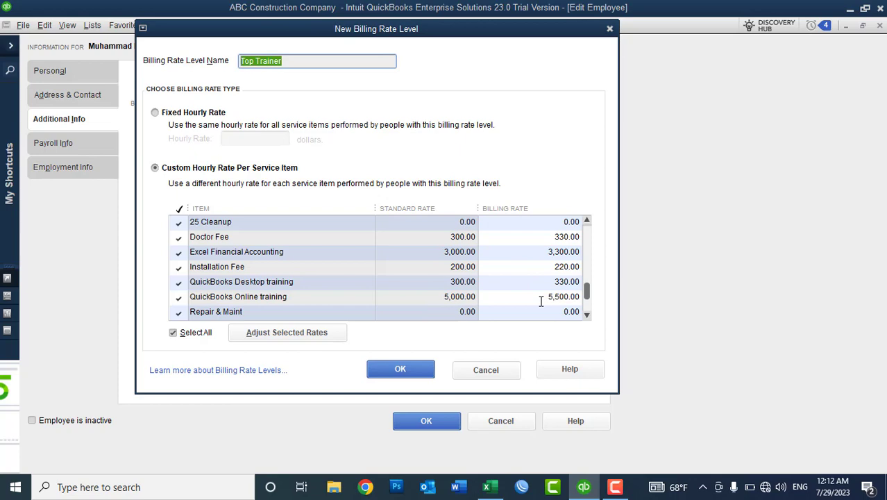
left_click(411, 371)
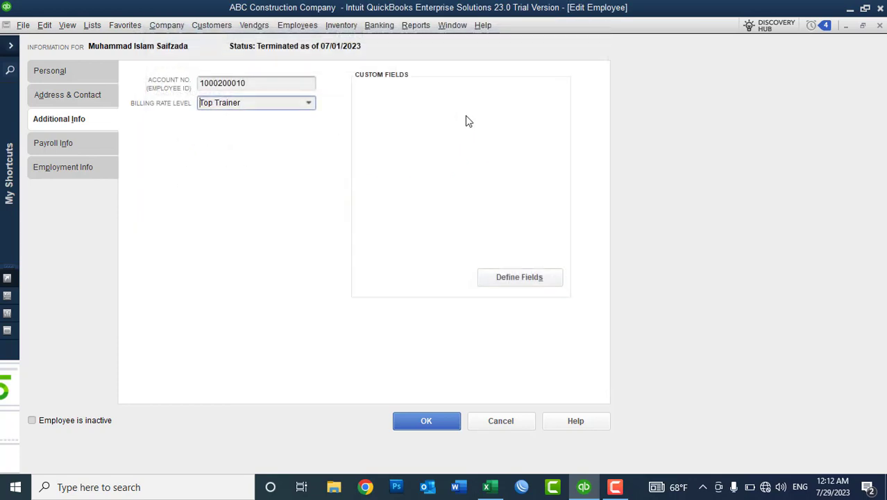
Add a new billing rate level named Normal Trainer using Custom Hourly Rate Per Service Item.
left_click(309, 102)
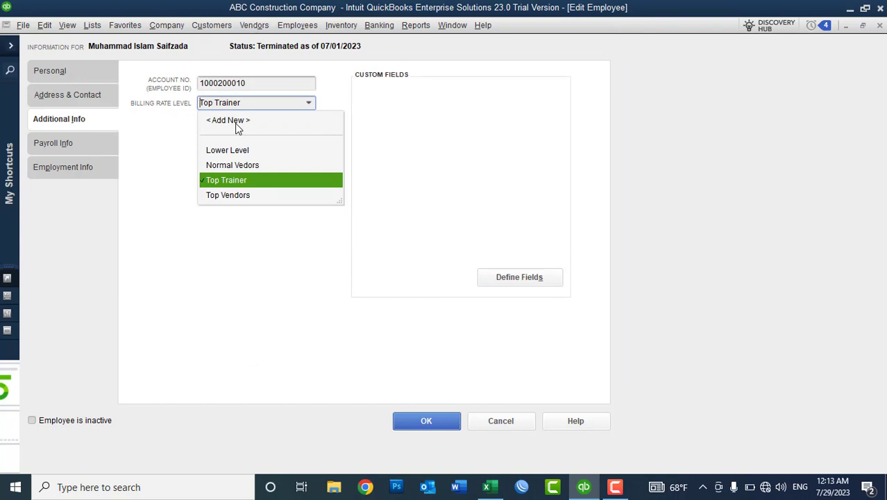
left_click(237, 122)
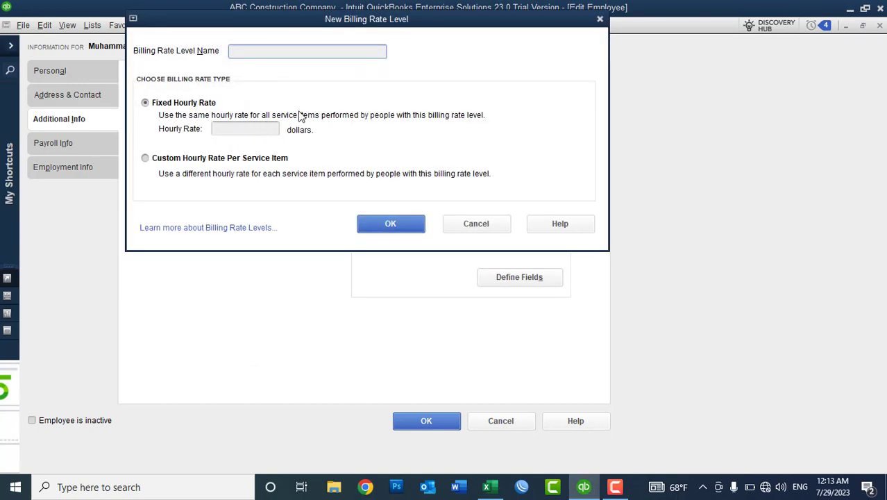
type("Normal Trainer")
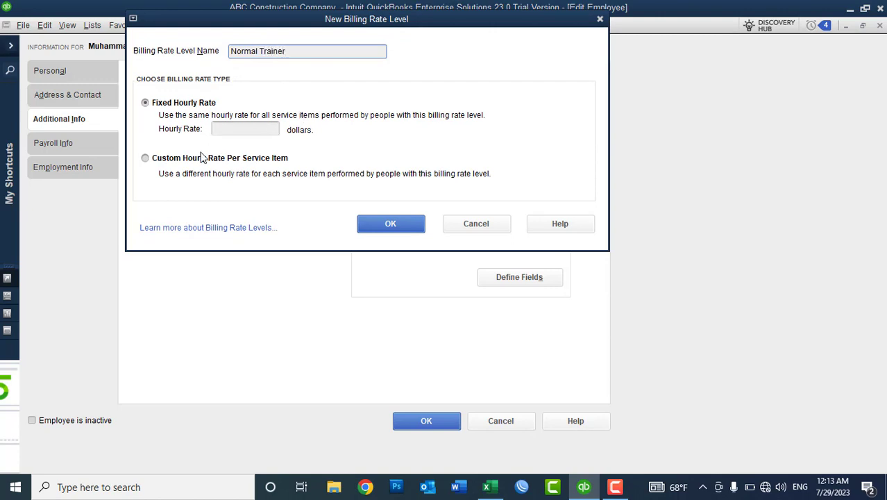
left_click(167, 160)
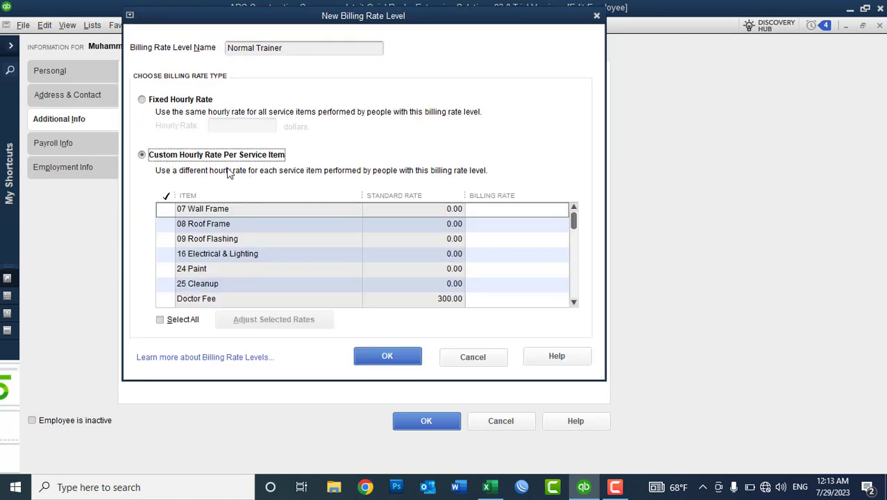
Select all service items and adjust their rates 0% lower to match standard rates.
left_click(182, 321)
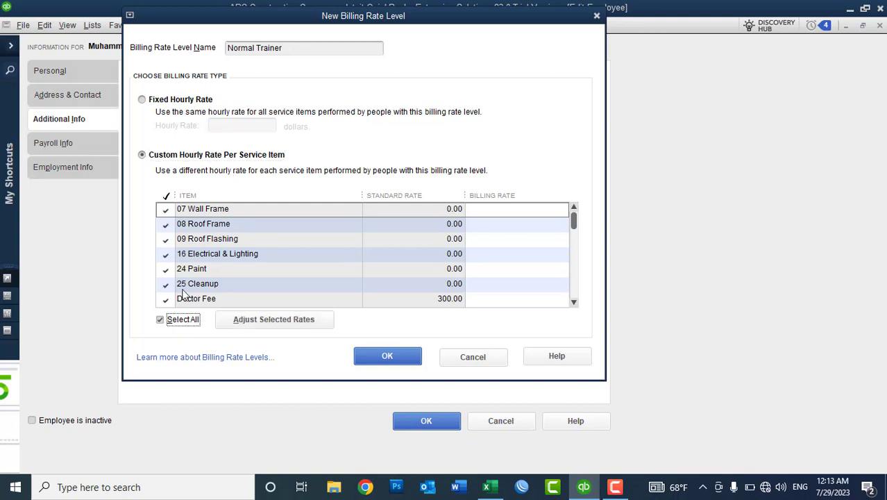
left_click(256, 320)
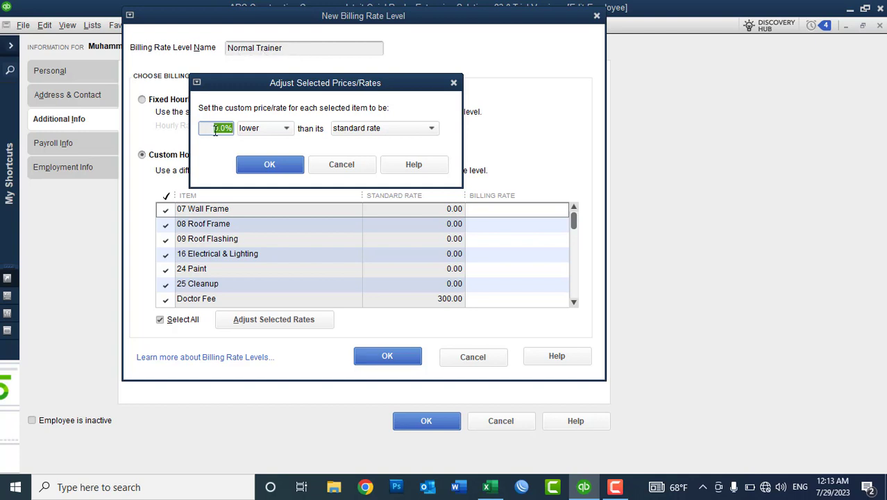
left_click(245, 129)
left_click(257, 143)
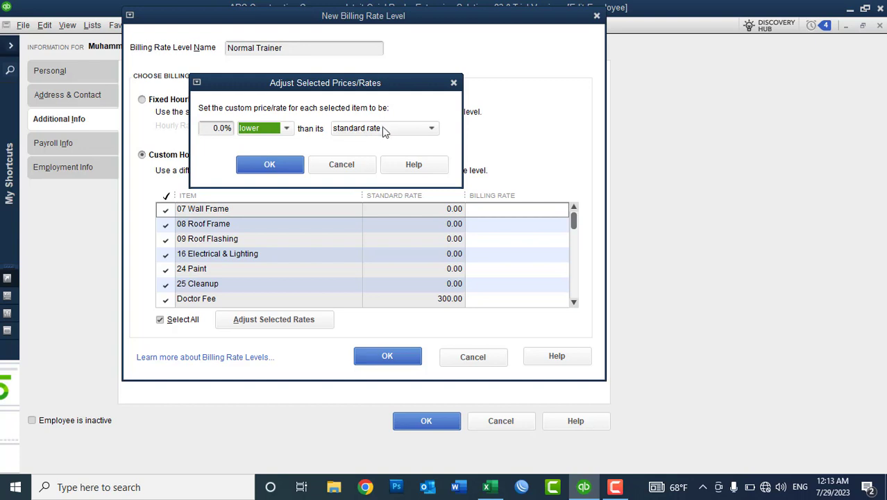
left_click(274, 164)
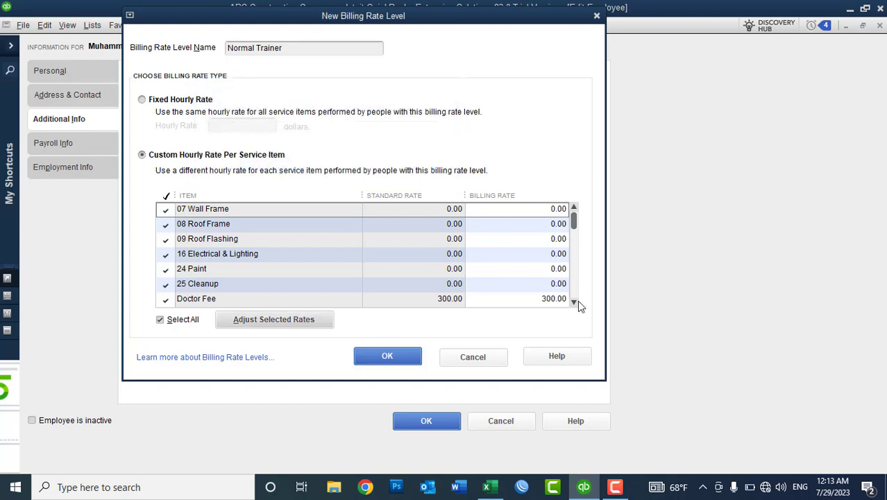
left_click(575, 302)
left_click(575, 303)
left_click(575, 303)
left_click(574, 303)
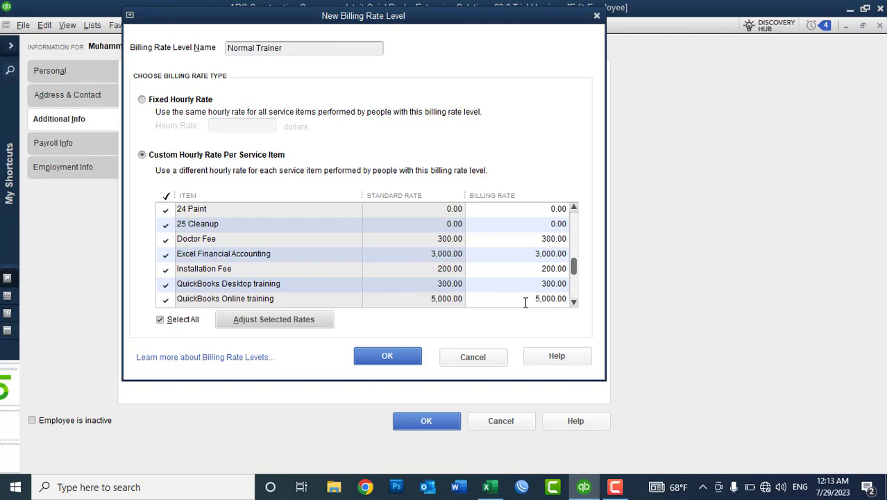
Save the Normal Trainer billing rate level and keep it assigned on the employee's record.
left_click(394, 356)
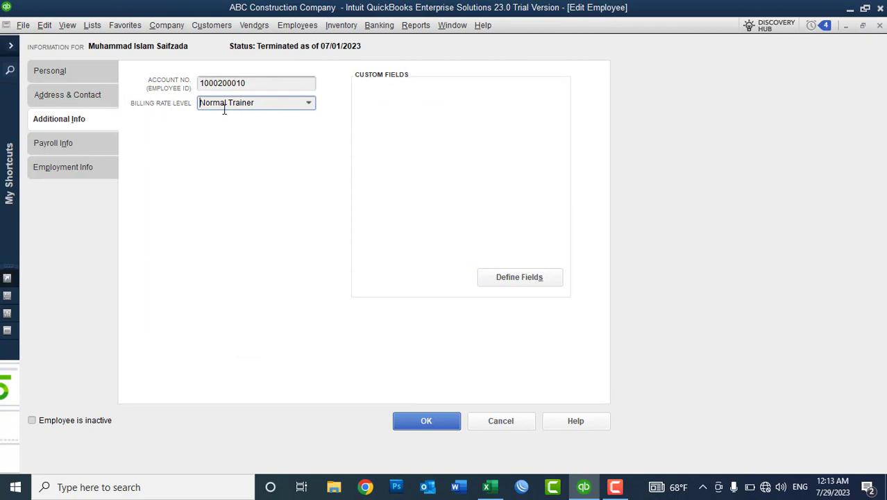
left_click(435, 424)
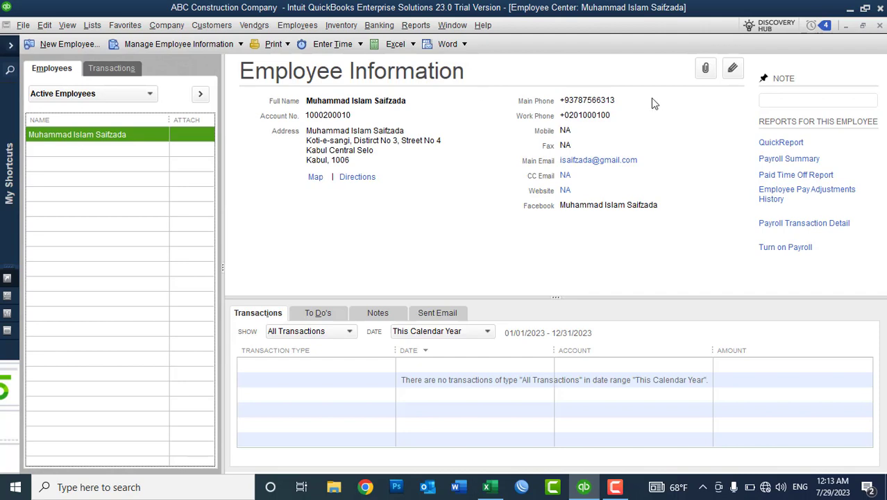
Close the Employee Center and create a new customer named XYZ from the Customer Center.
left_click(879, 25)
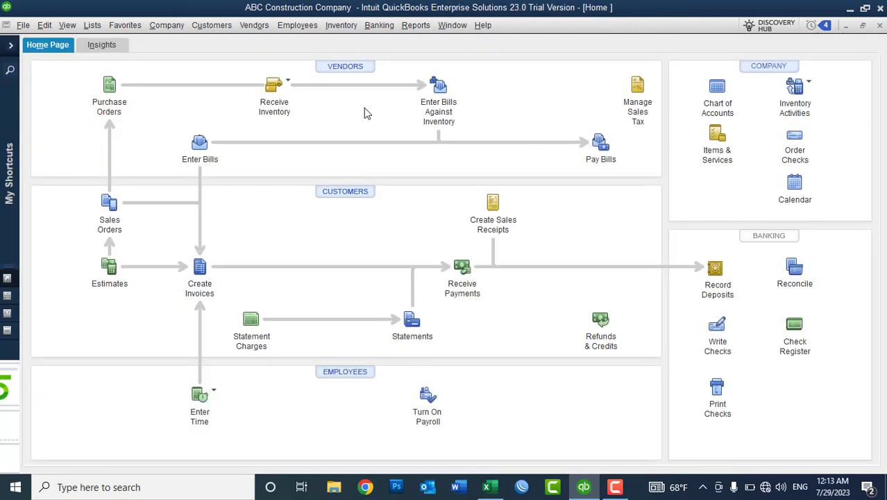
left_click(333, 197)
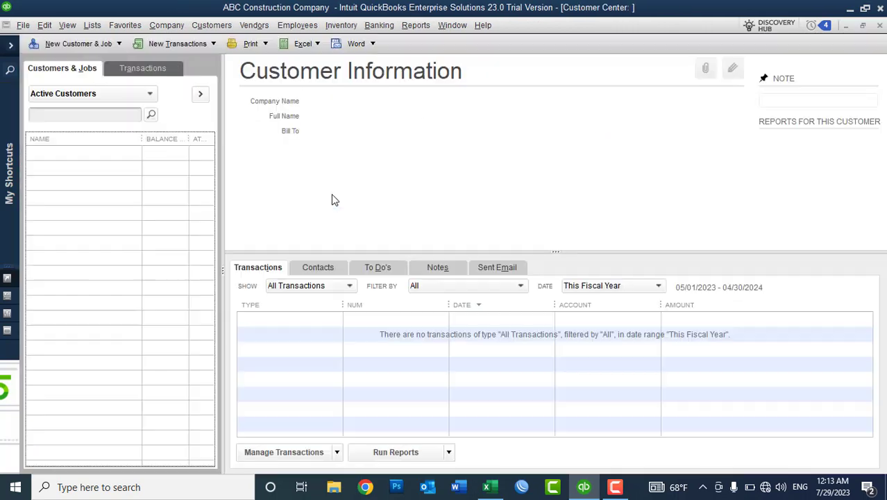
left_click(112, 46)
left_click(83, 58)
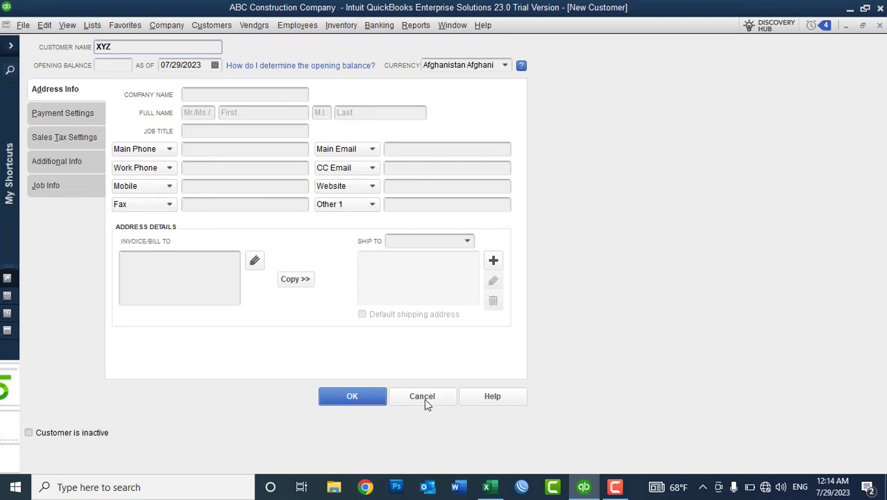
left_click(361, 401)
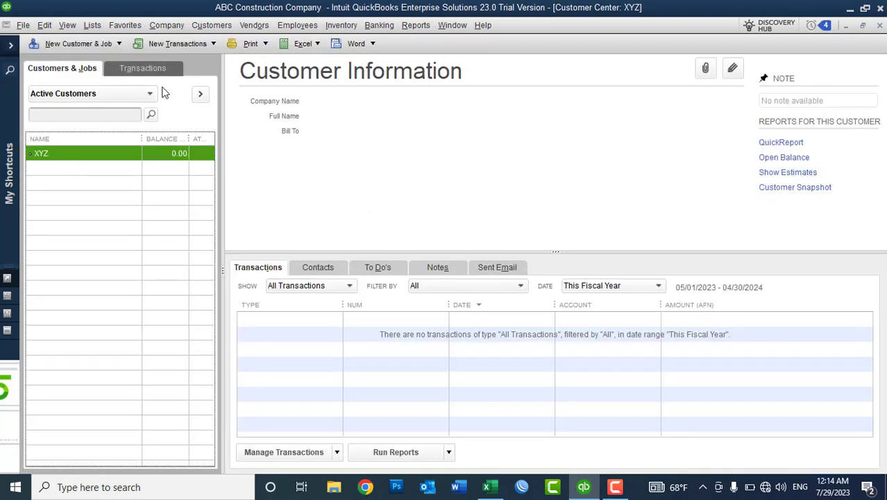
Open a weekly timesheet for the employee, declining to use the time data for paychecks.
left_click(198, 30)
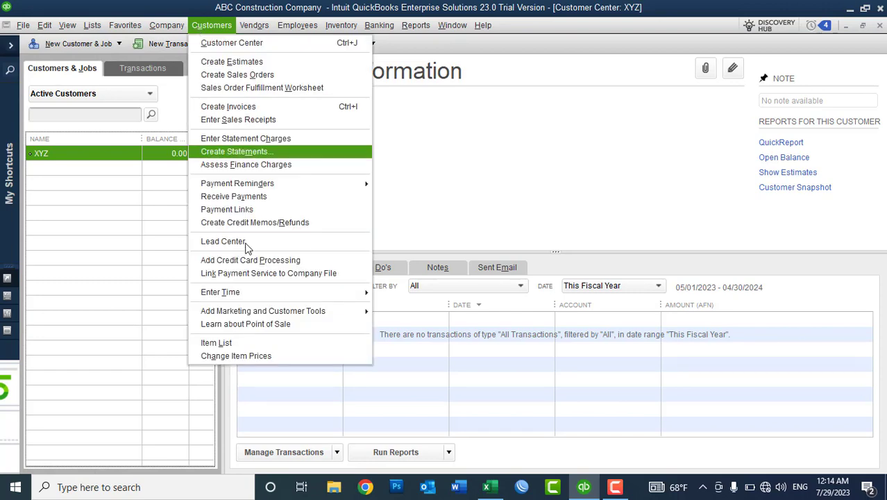
mouse_move(278, 292)
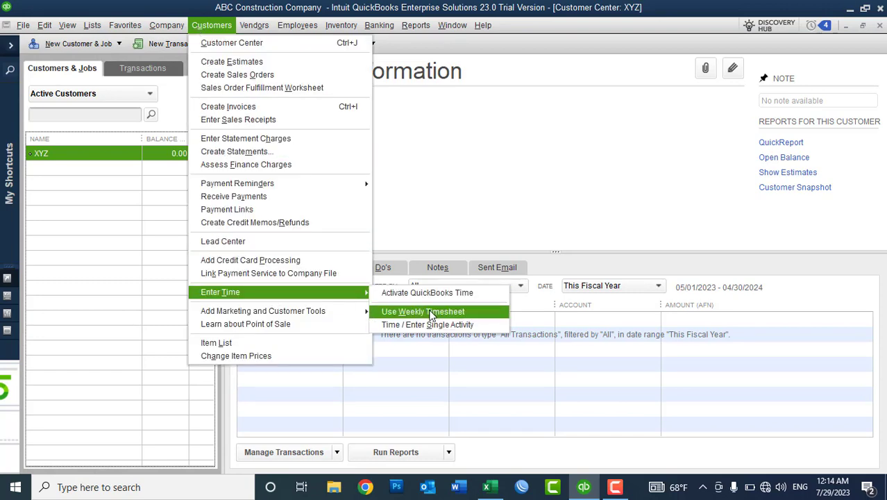
left_click(432, 313)
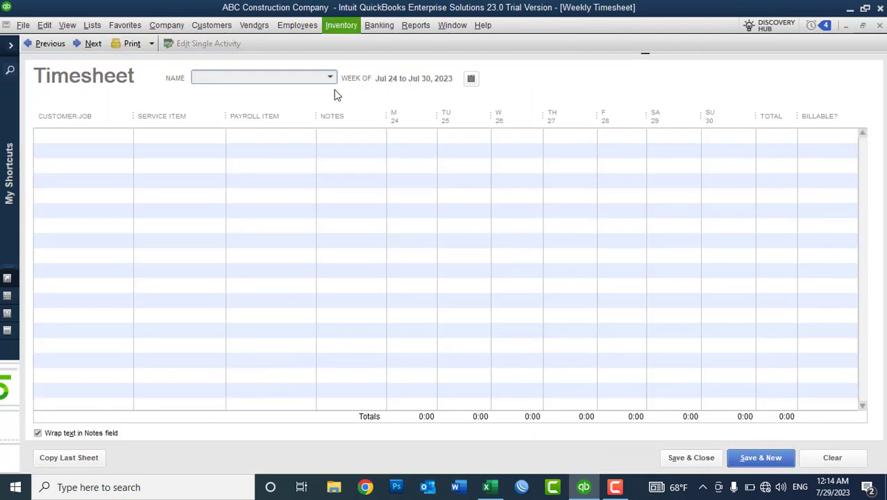
left_click(330, 78)
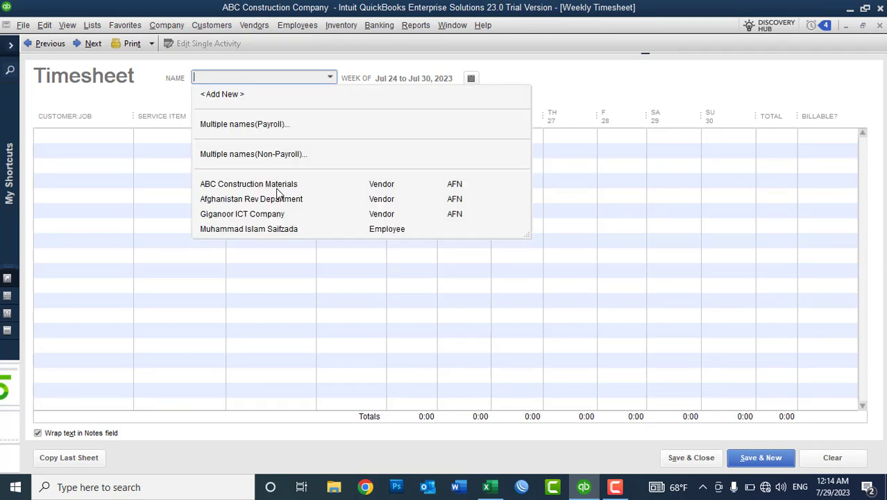
left_click(252, 232)
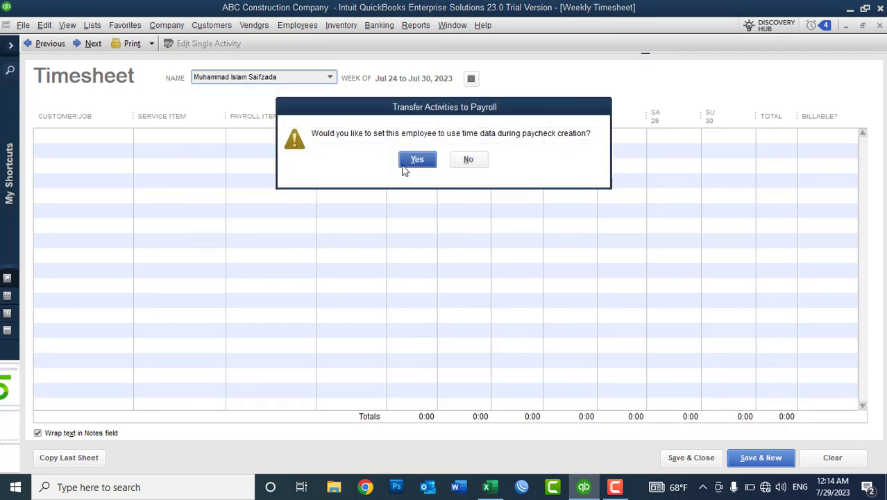
left_click(467, 160)
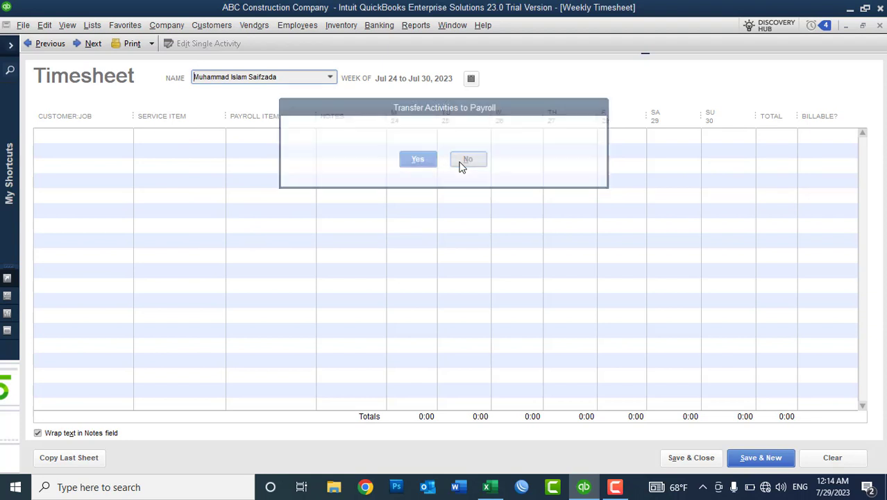
Log 1 hour of QuickBooks Online training for XYZ on Monday and save the timesheet.
left_click(132, 136)
left_click(139, 137)
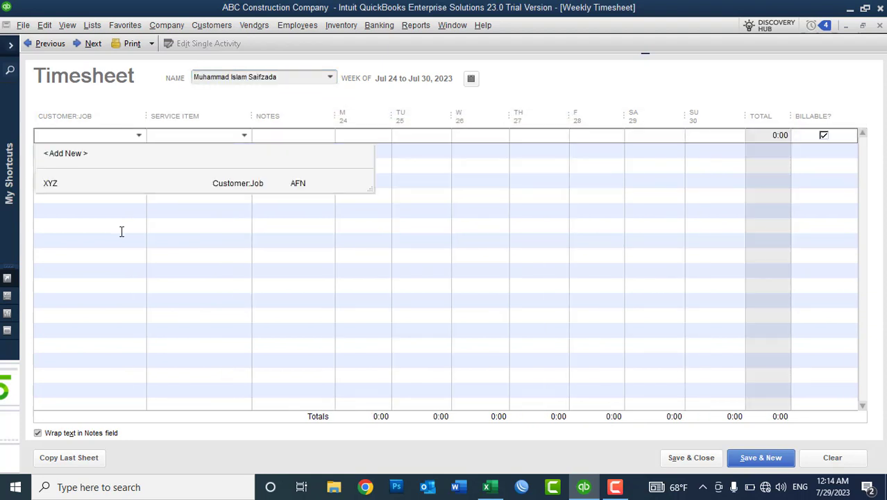
left_click(76, 183)
left_click(228, 134)
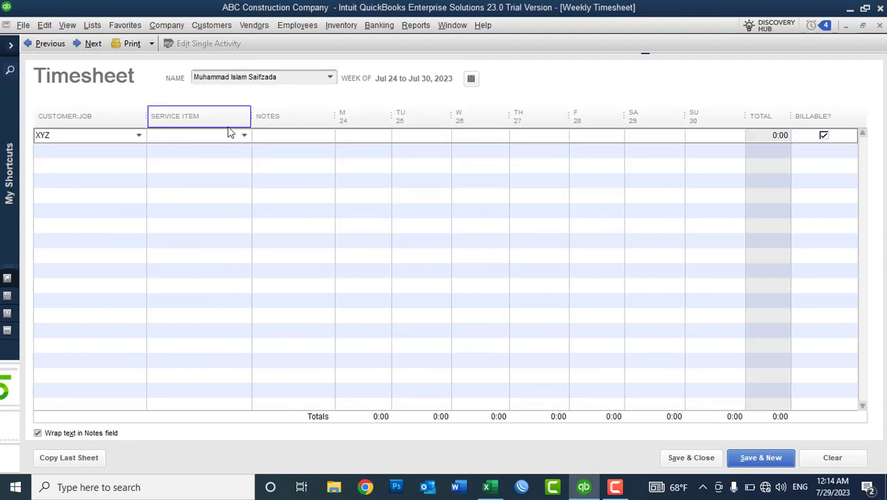
left_click(243, 136)
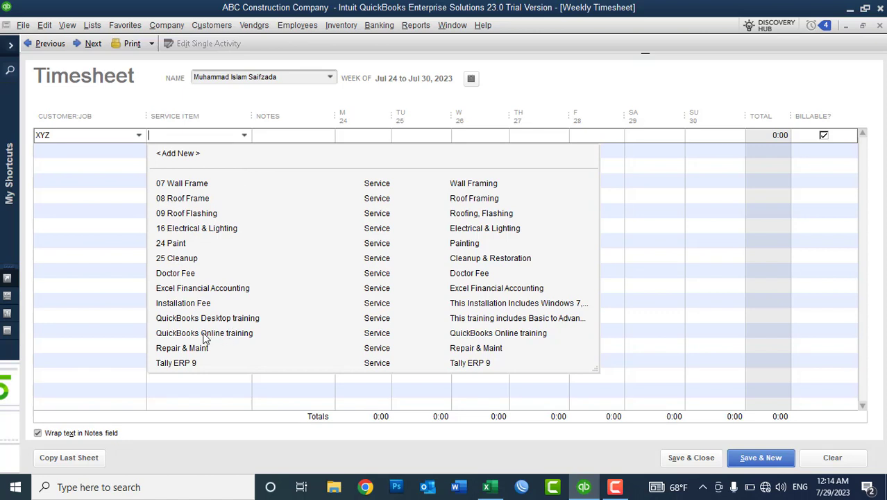
left_click(206, 335)
left_click(359, 136)
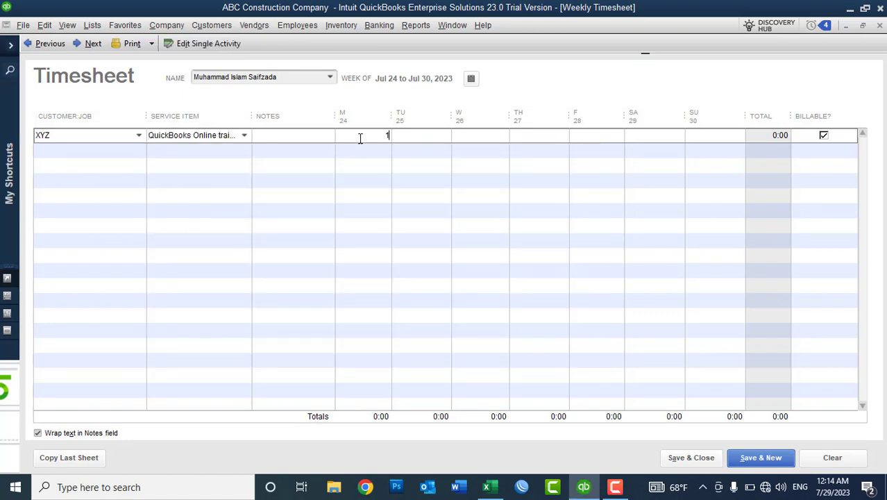
type("1")
key("Tab")
left_click(698, 458)
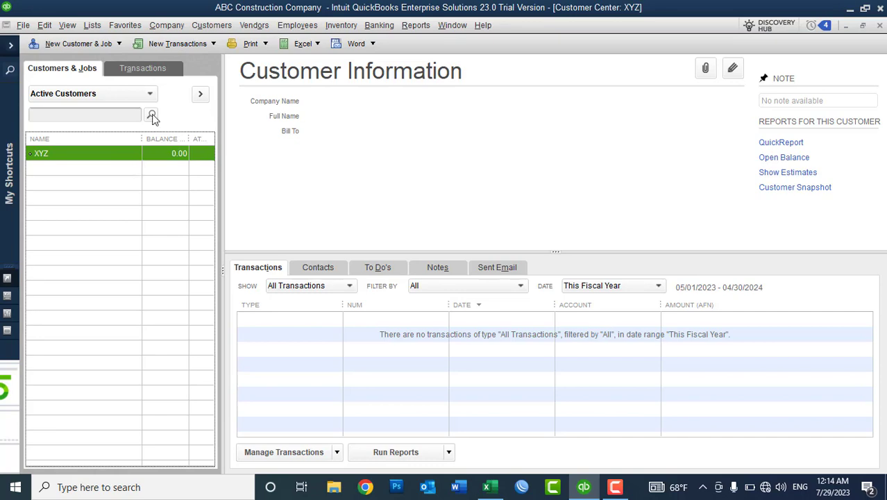
Start a new invoice and choose XYZ as the Customer:Job.
left_click(173, 46)
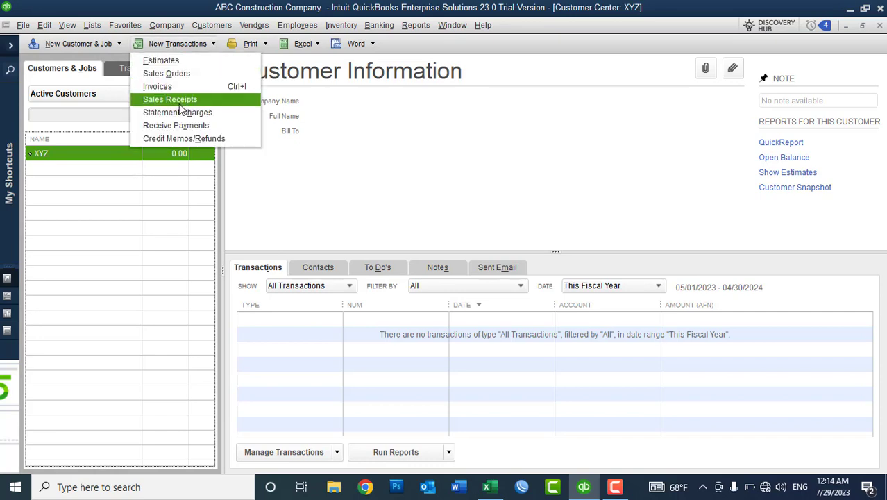
left_click(169, 87)
type("XYZ")
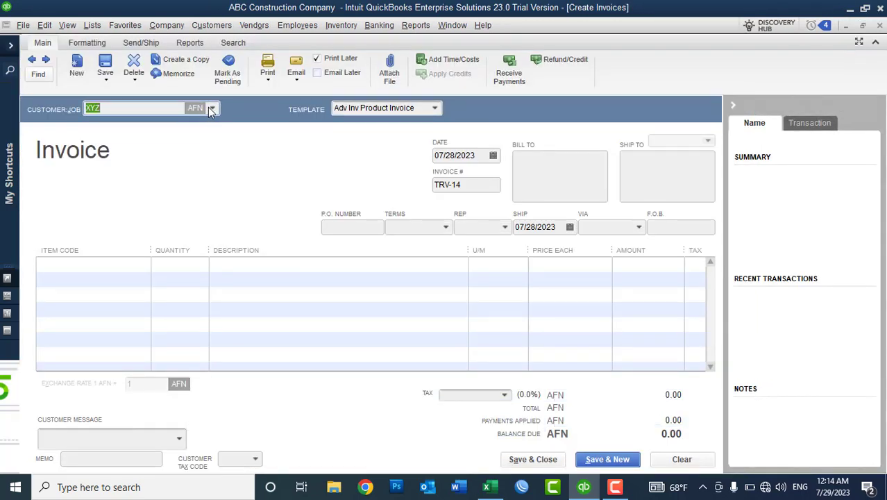
left_click(213, 109)
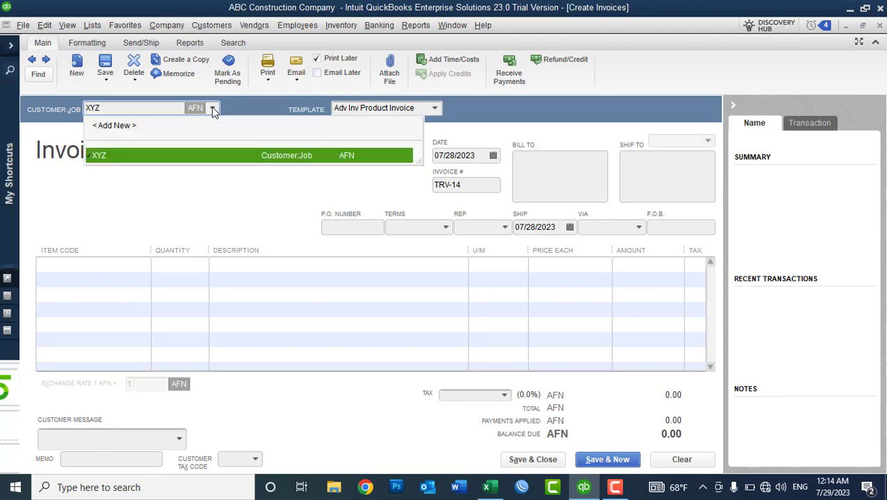
left_click(165, 156)
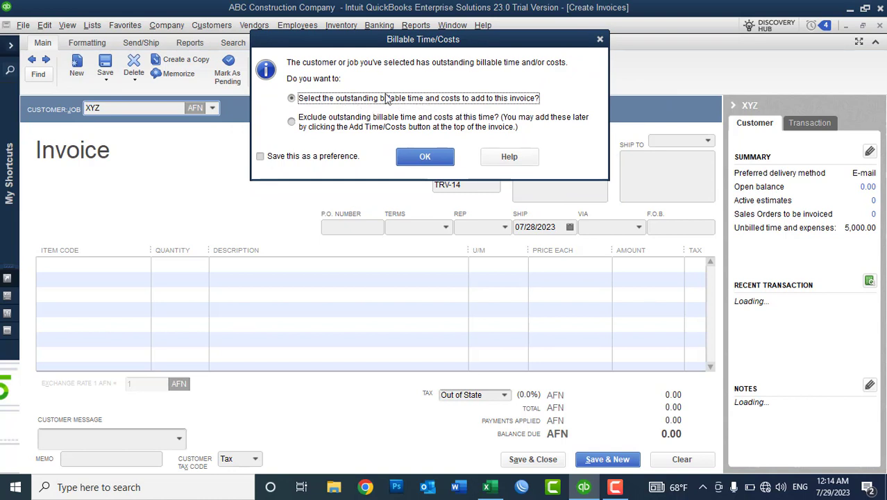
Inspect XYZ's 1-hour billable training entry without adding it, then discard the invoice unrecorded.
left_click(420, 157)
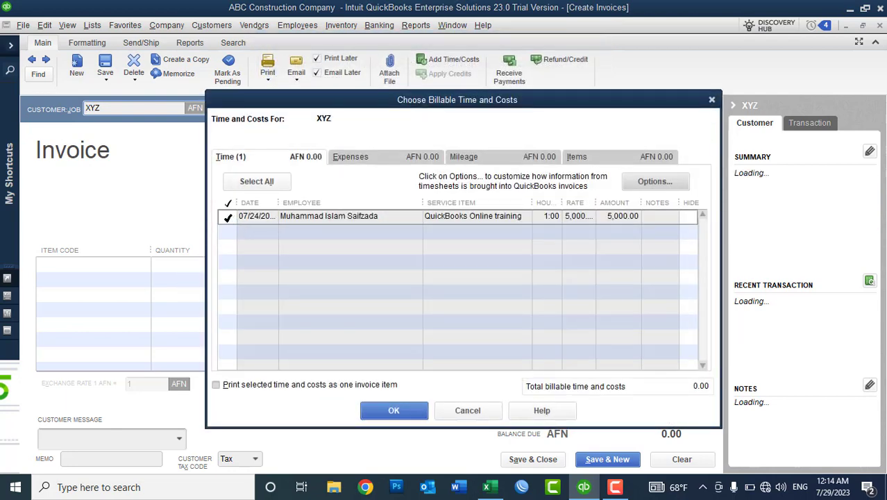
left_click(226, 217)
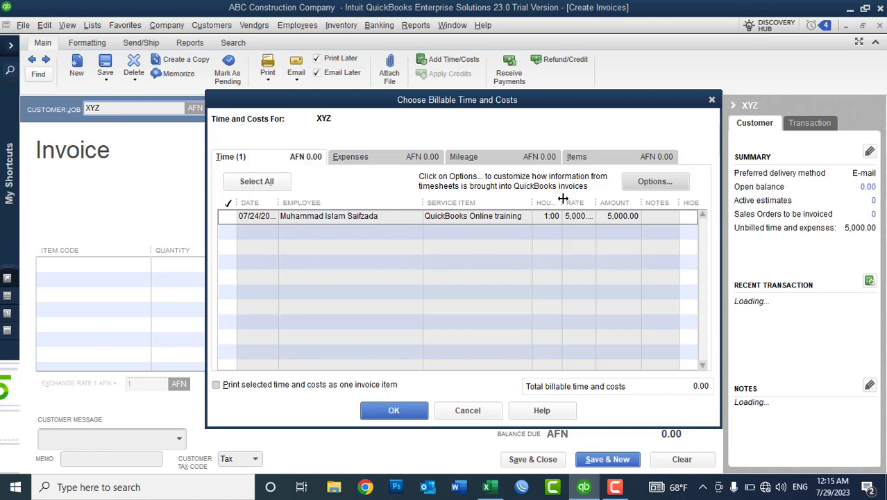
left_click_drag(561, 203, 579, 202)
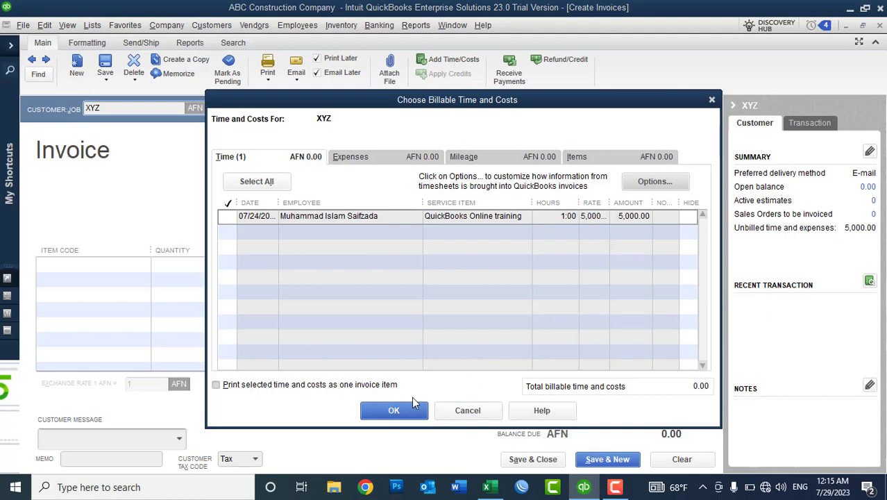
left_click(467, 410)
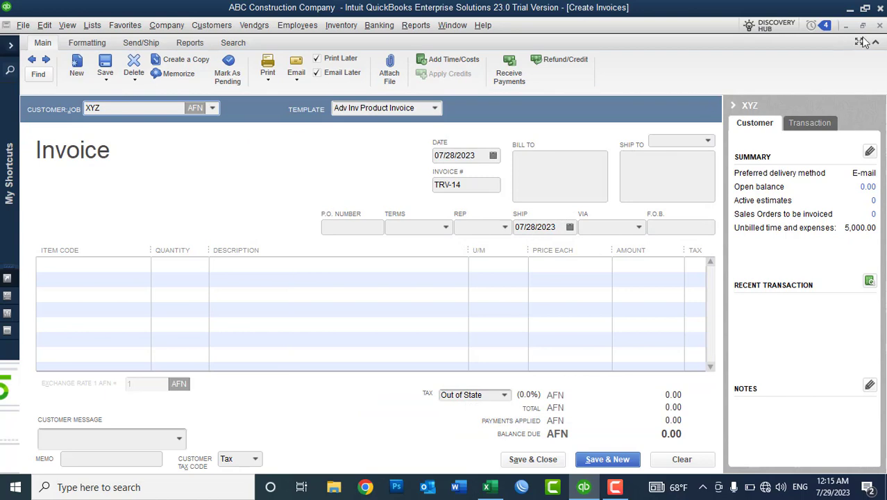
left_click(880, 26)
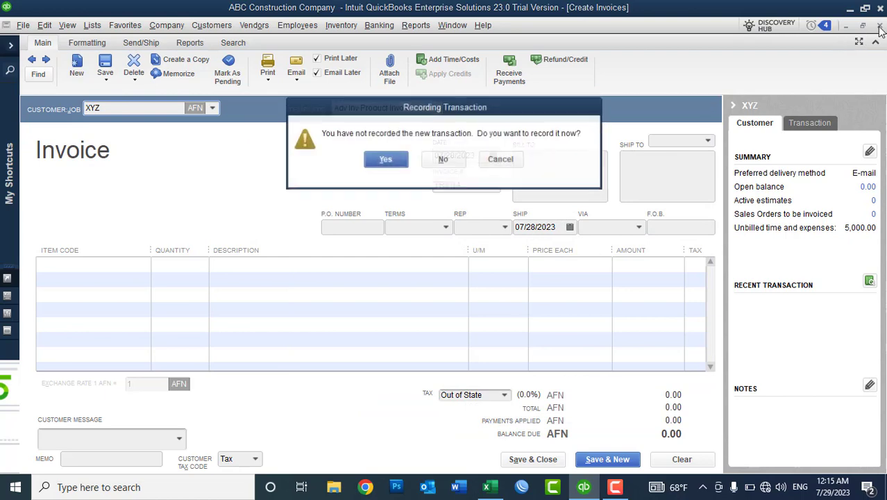
left_click(445, 159)
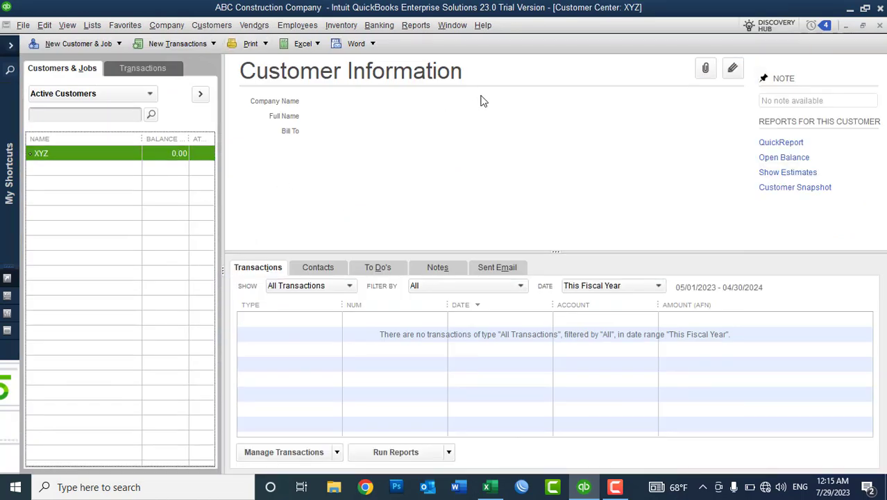
Edit the employee's Additional Info, setting Billing Rate Level to Top Trainer, and save.
left_click(879, 27)
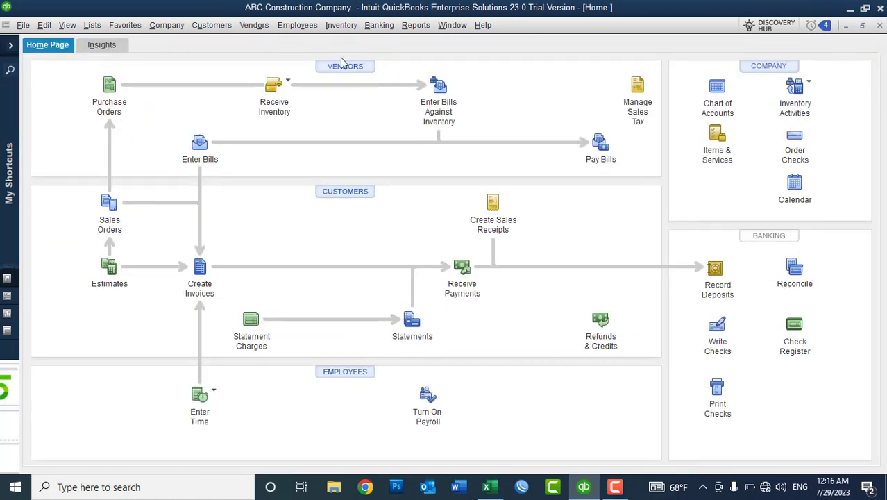
left_click(340, 379)
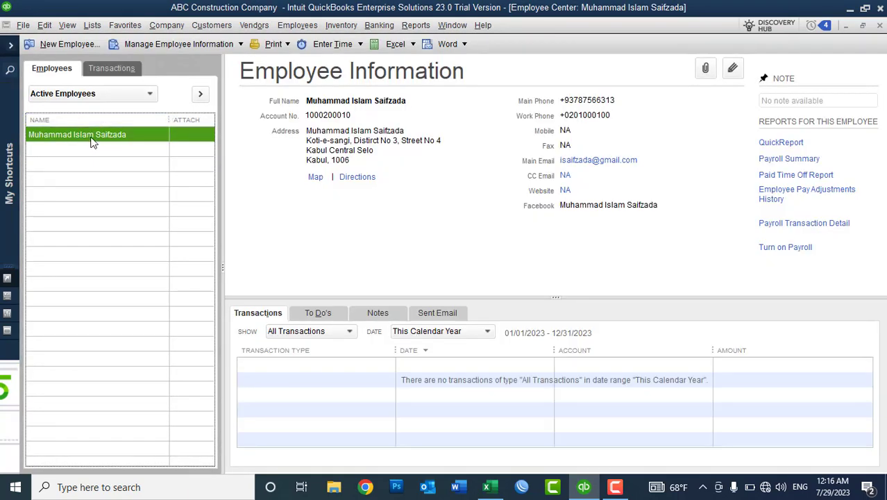
right_click(93, 141)
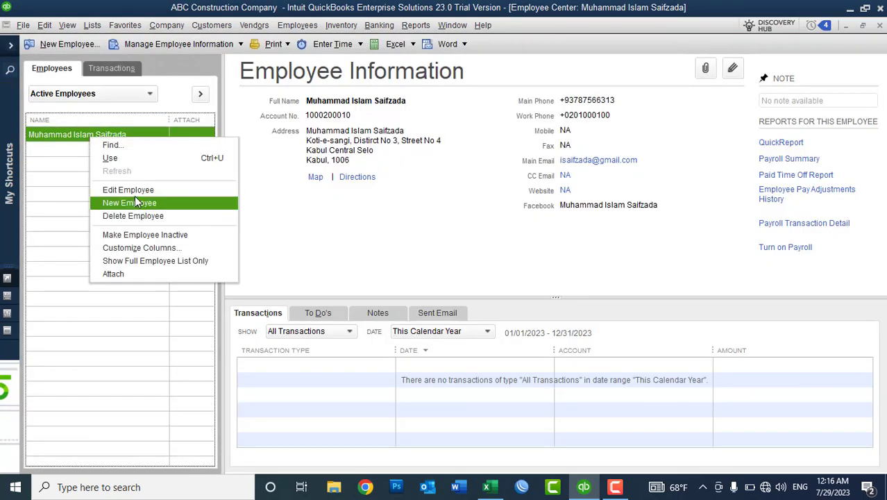
left_click(132, 190)
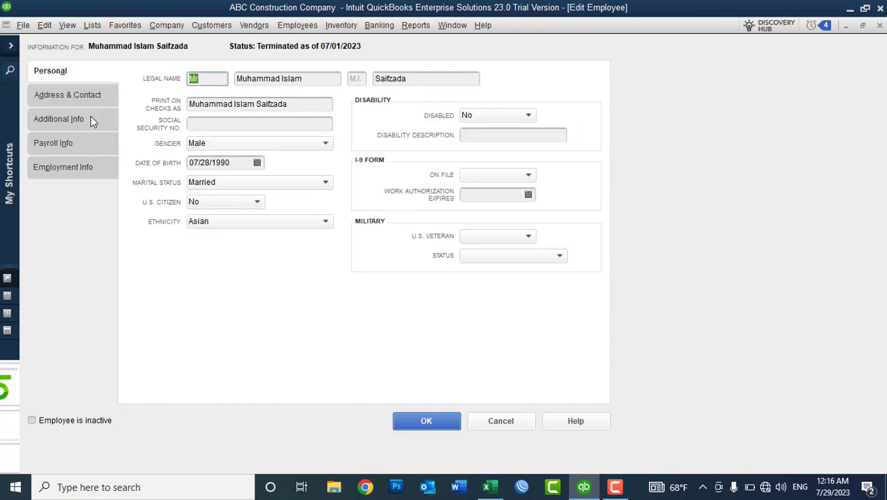
left_click(80, 123)
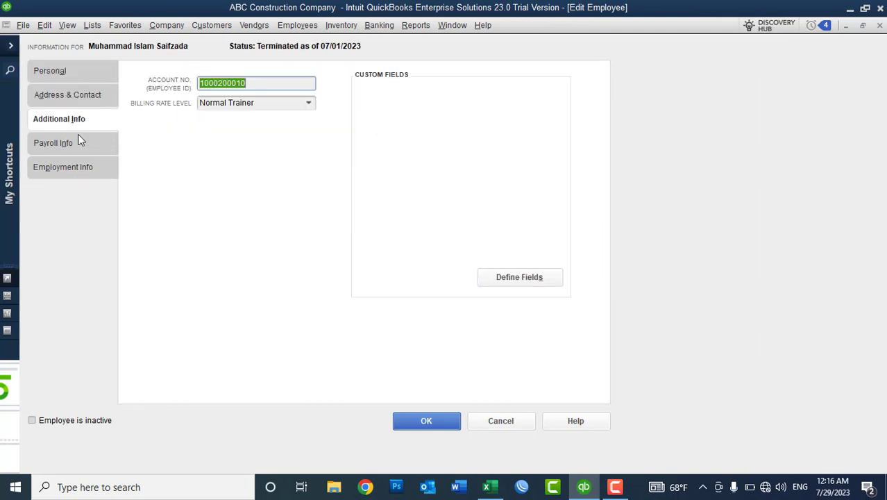
left_click(309, 104)
left_click(307, 104)
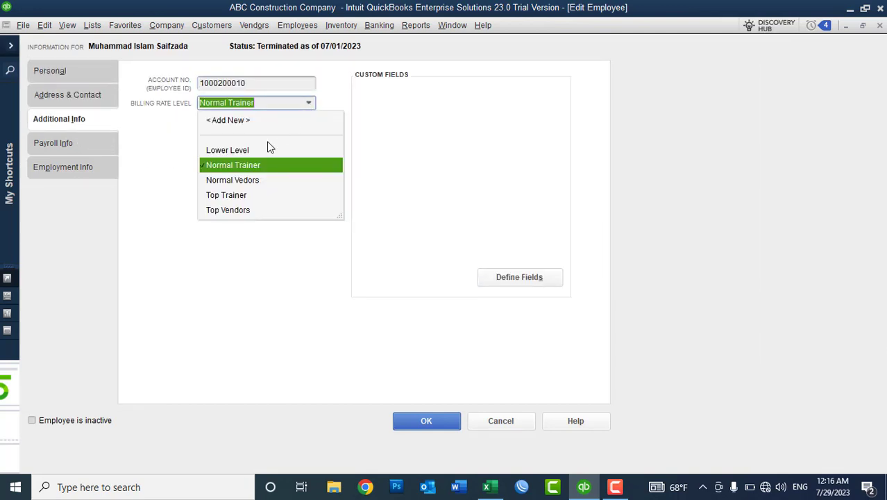
left_click(228, 197)
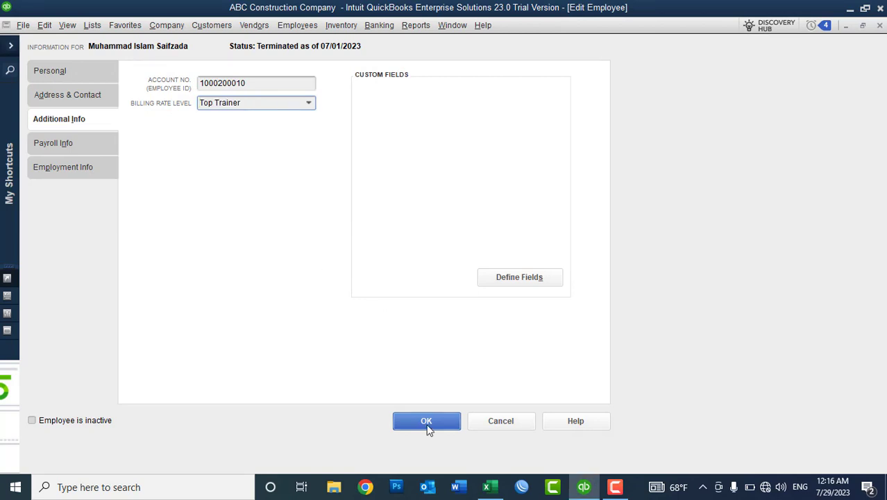
left_click(426, 422)
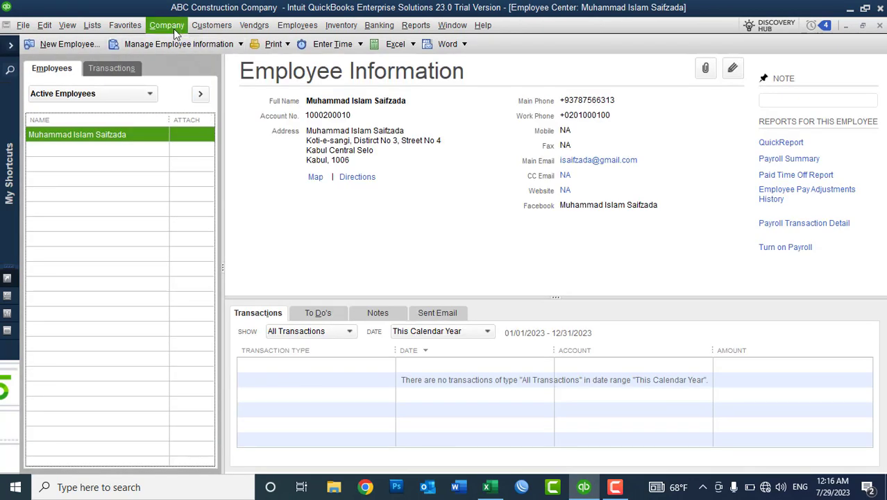
Open the weekly timesheet and load the employee's week.
left_click(212, 27)
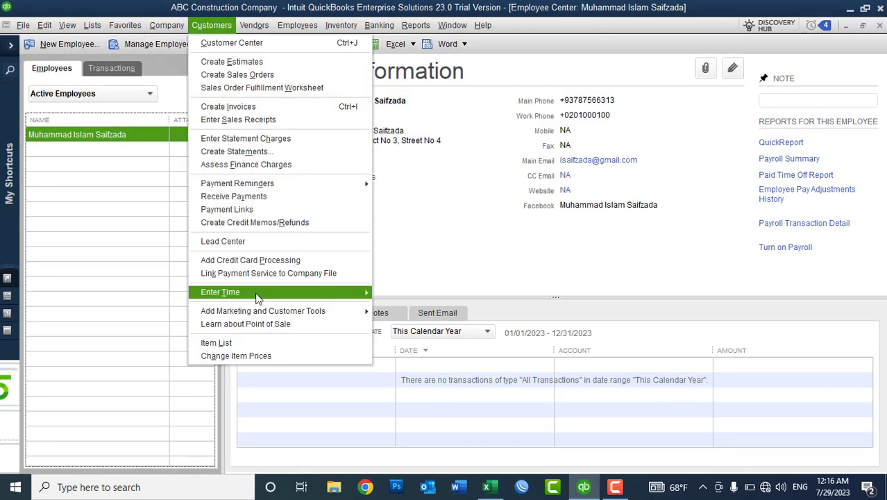
mouse_move(258, 297)
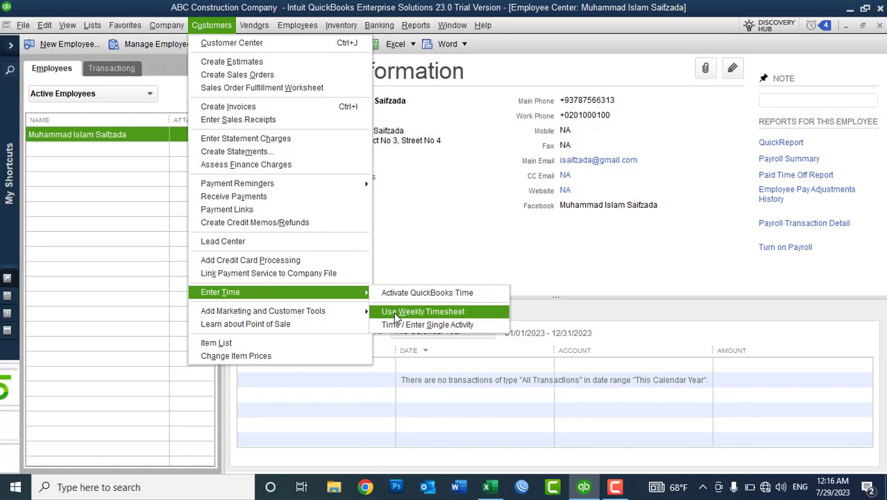
left_click(395, 311)
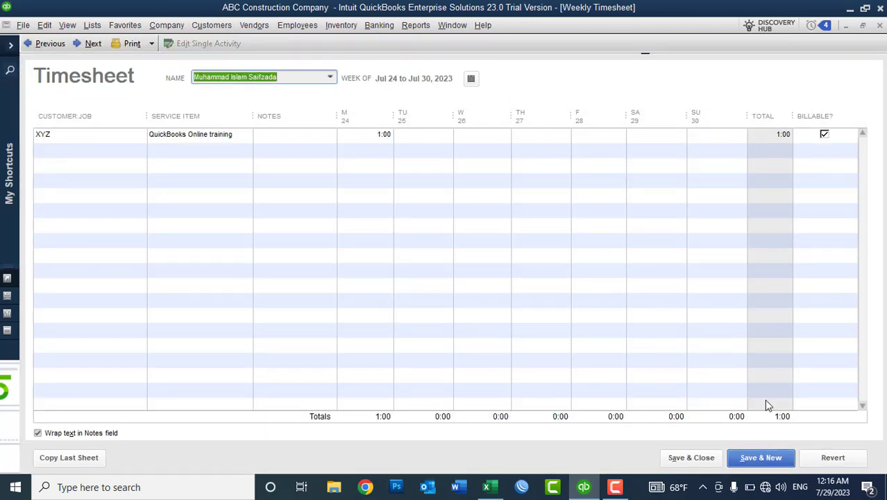
left_click(750, 460)
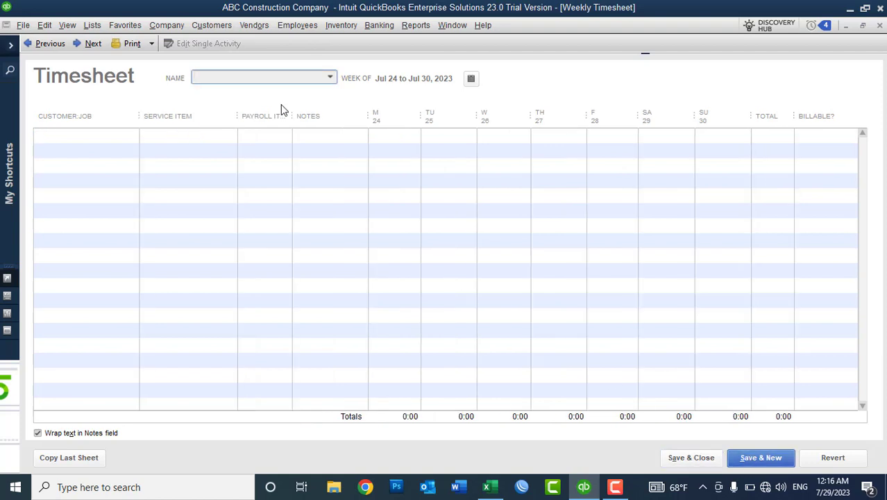
left_click(331, 77)
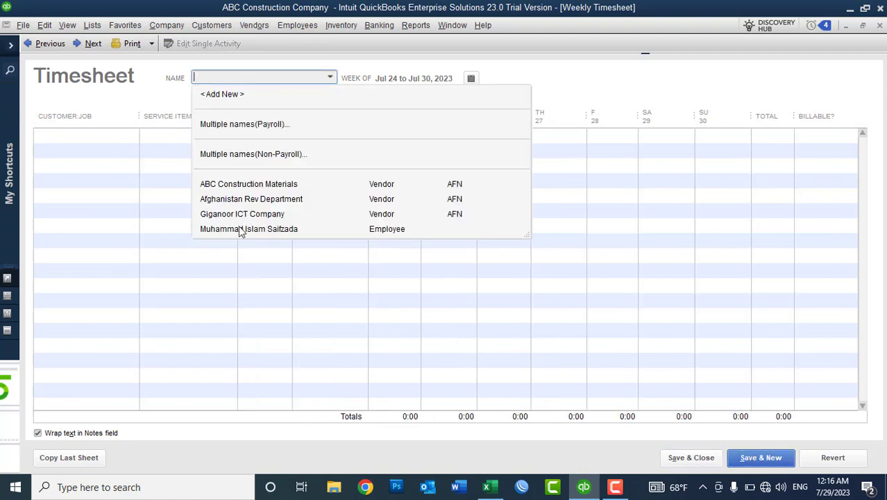
left_click(238, 229)
Move the XYZ QuickBooks Online training 1:00 from Monday 24 to Tuesday 25 and save.
left_click(100, 137)
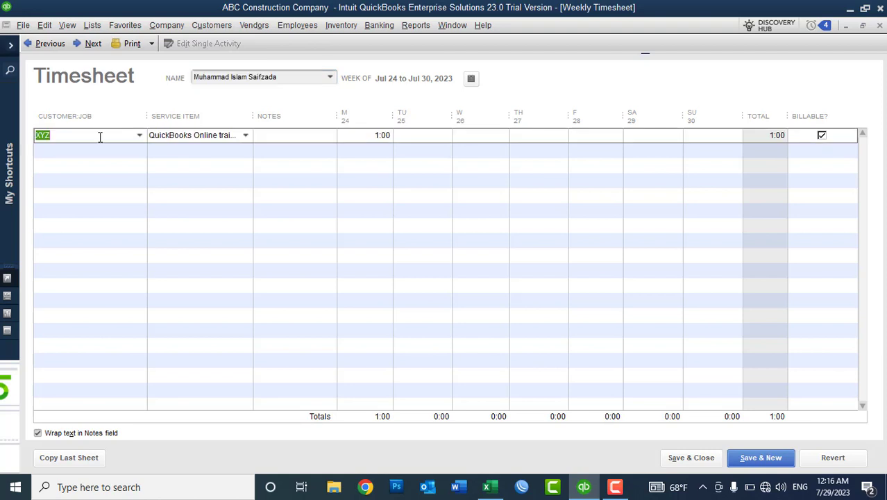
left_click(245, 136)
left_click(202, 334)
left_click(378, 136)
key("BackSpace")
left_click(438, 143)
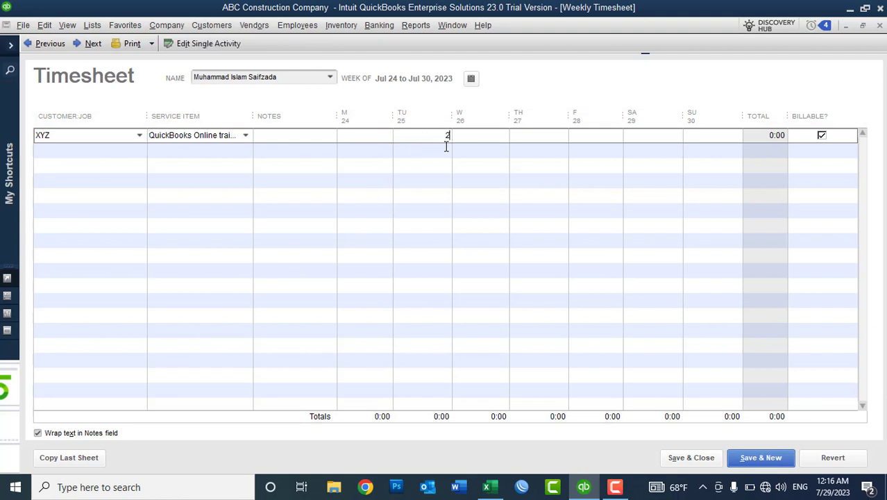
type("1")
left_click(475, 137)
left_click(684, 459)
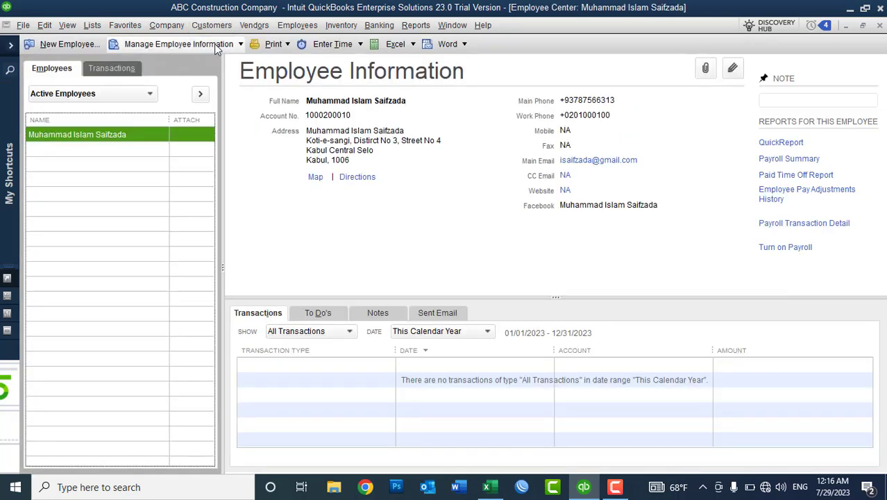
Start a new invoice from the Customer Center with XYZ as the customer.
left_click(880, 25)
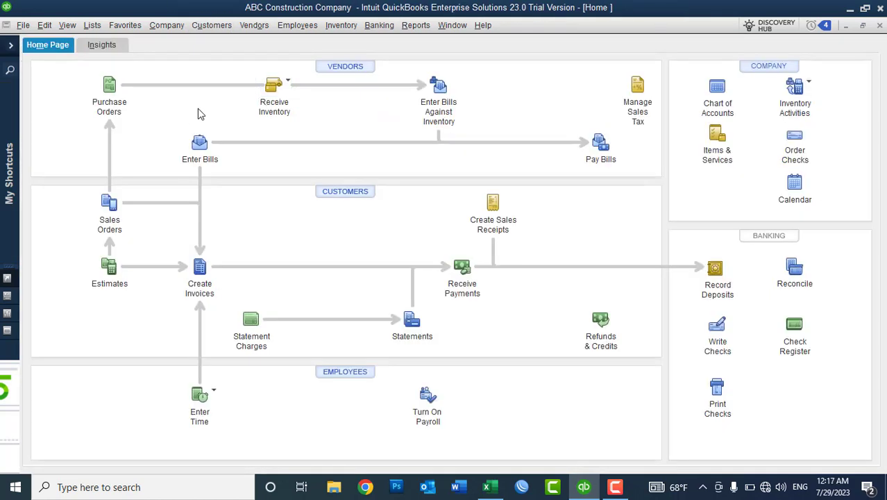
left_click(211, 25)
left_click(209, 40)
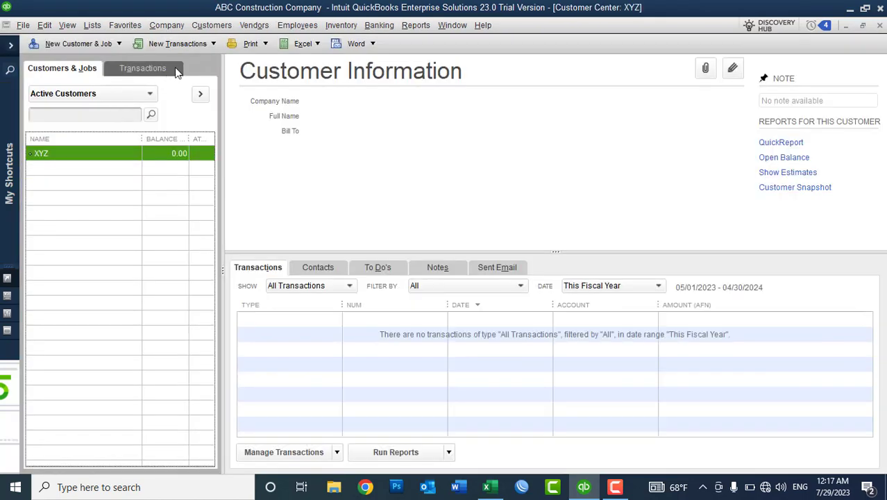
left_click(178, 39)
left_click(178, 83)
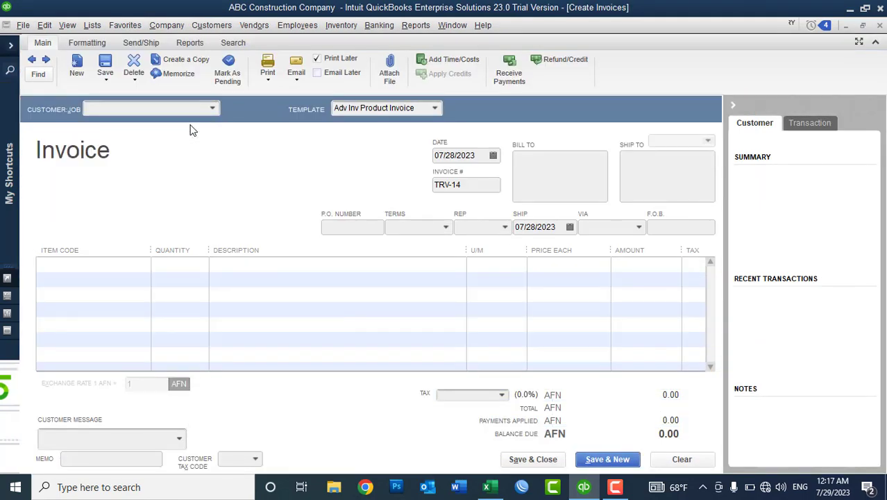
left_click(211, 109)
left_click(146, 156)
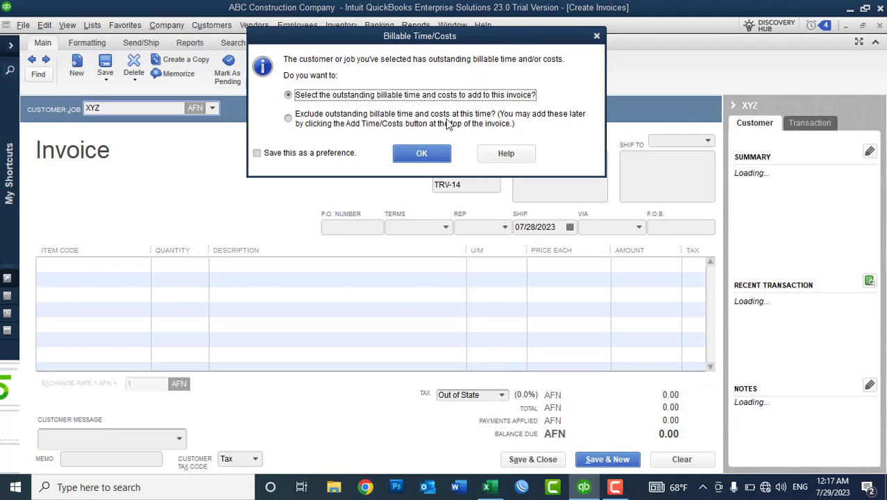
Check XYZ's 5,500.00 billable time entry, cancel without adding it, and minimize QuickBooks.
left_click(429, 150)
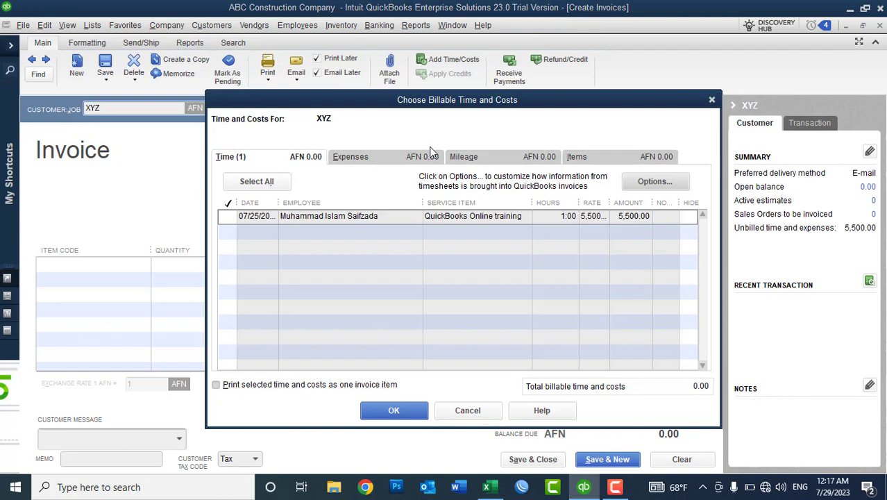
left_click(227, 216)
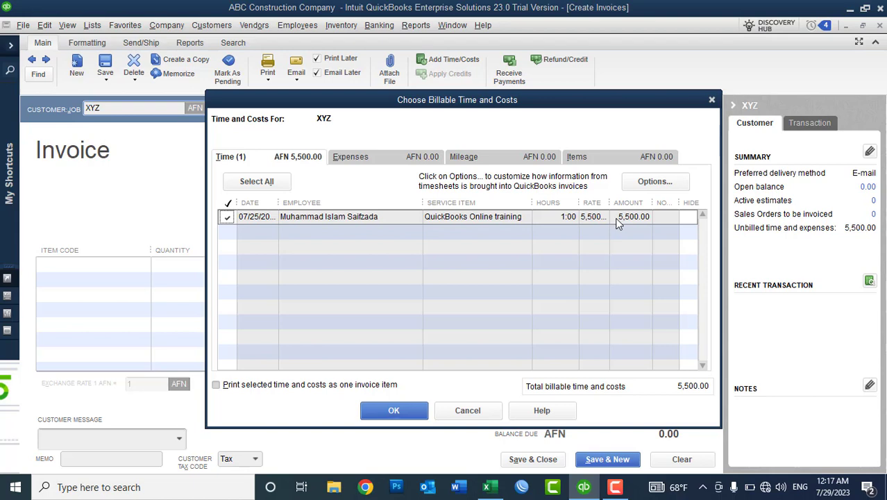
left_click(467, 410)
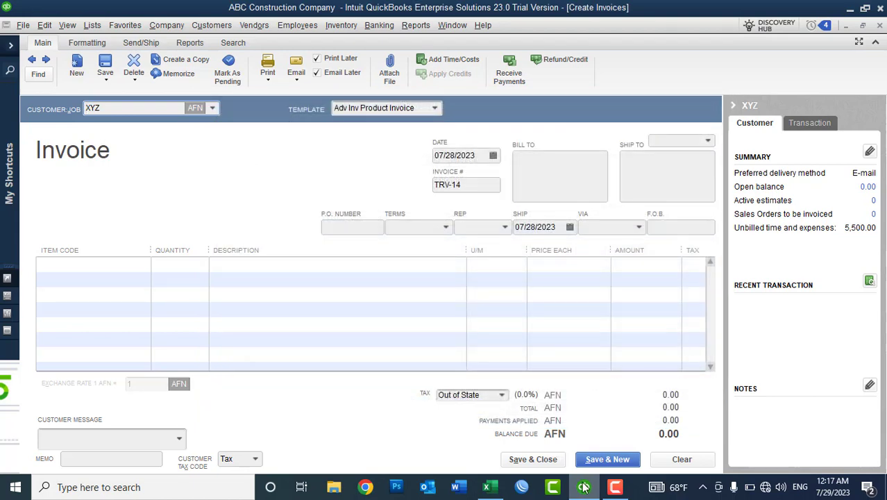
left_click(584, 488)
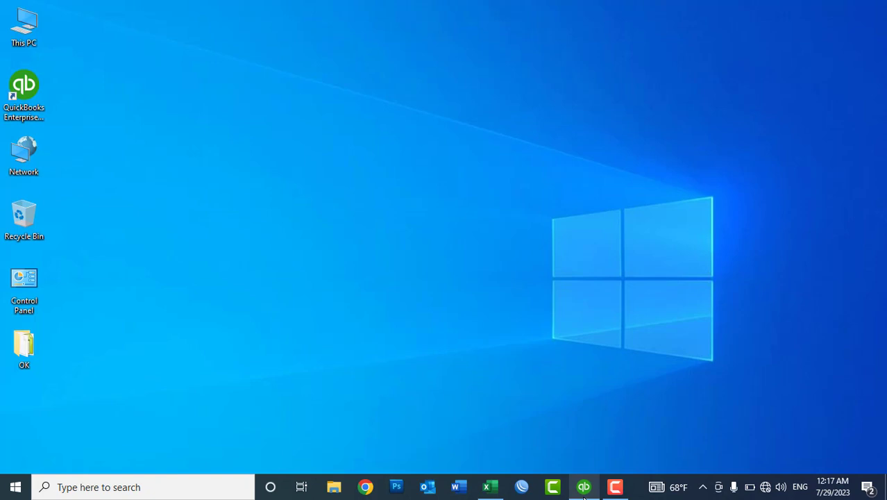